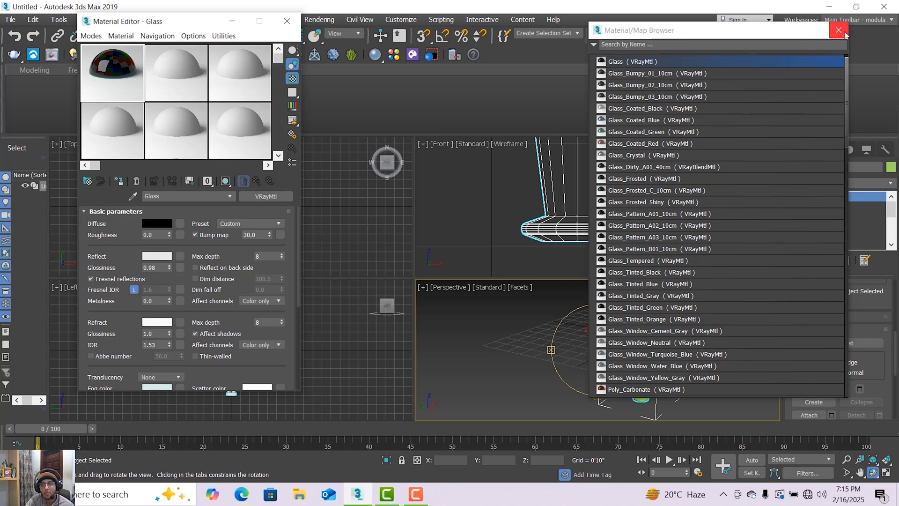
# Step: Assign the V-Ray Glass material to the selected Line001 object and show the shaded material in the viewport
pyautogui.click(838, 30)
pyautogui.click(118, 182)
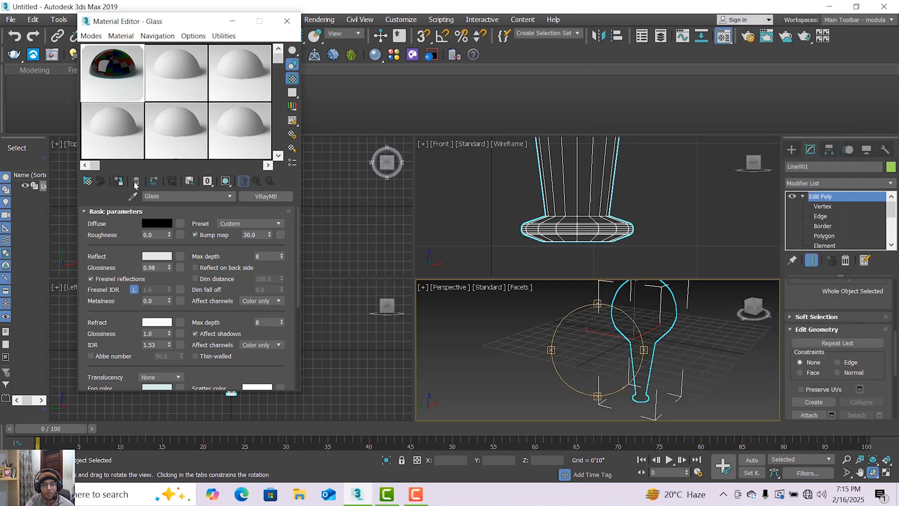
pyautogui.click(225, 182)
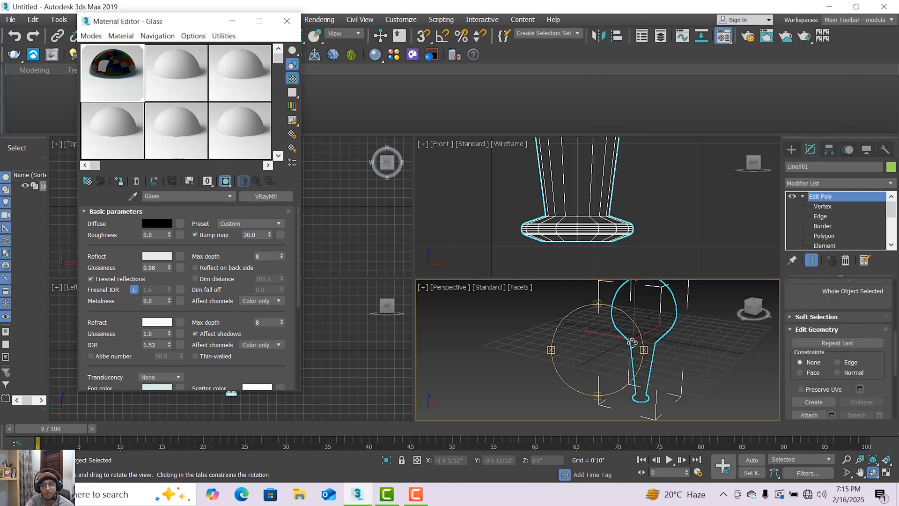
pyautogui.scroll(-3, 631, 343)
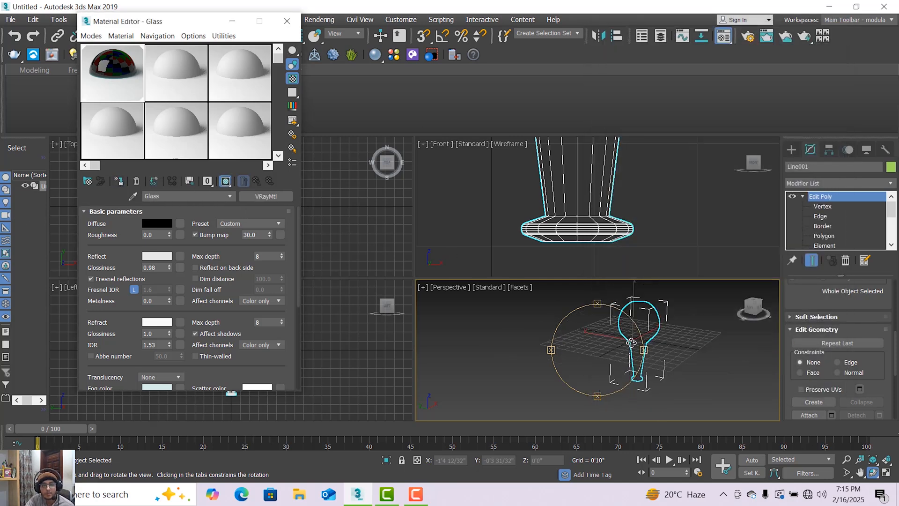
# Step: Set the Glass material's diffuse color to a neutral grey with RGB values of 49
pyautogui.click(161, 227)
pyautogui.click(302, 85)
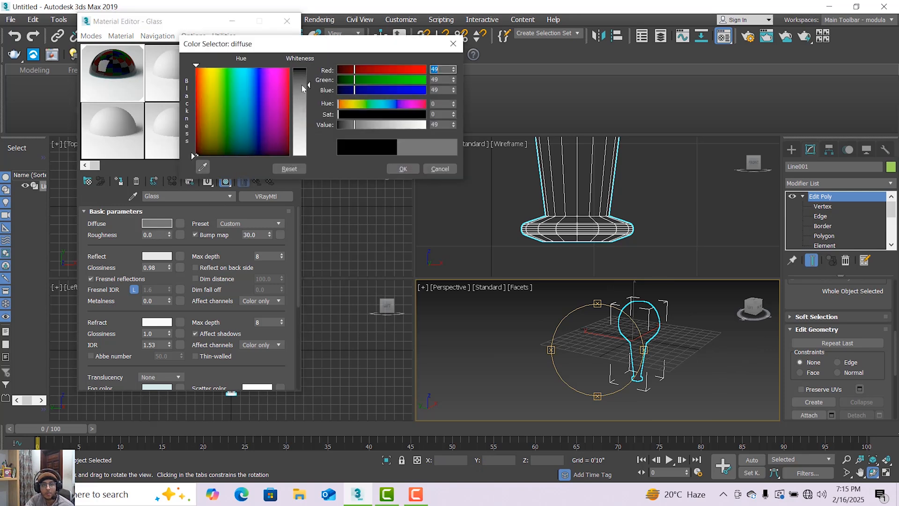
pyautogui.click(403, 168)
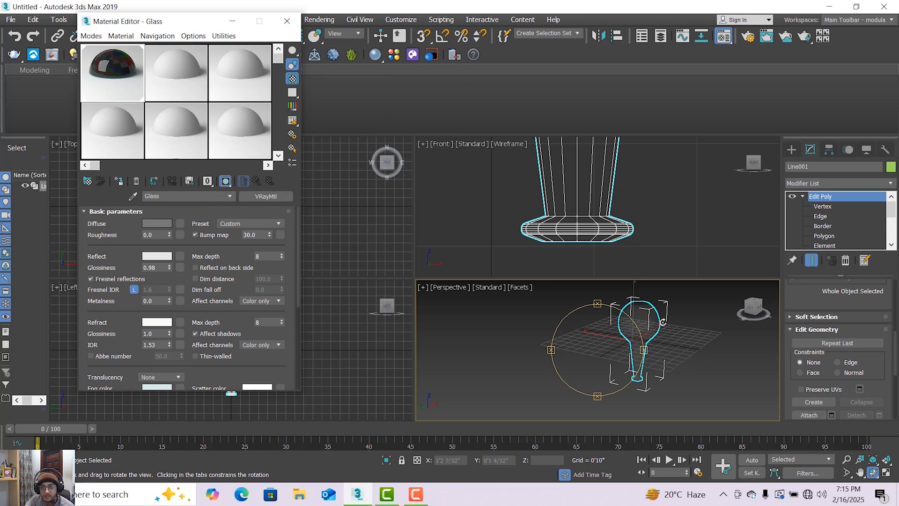
# Step: Maximize the perspective viewport and place a V-Ray light of type Dome beside the glass object
pyautogui.moveTo(617, 325)
pyautogui.mouseDown()
pyautogui.moveTo(633, 326)
pyautogui.moveTo(625, 333)
pyautogui.mouseUp()
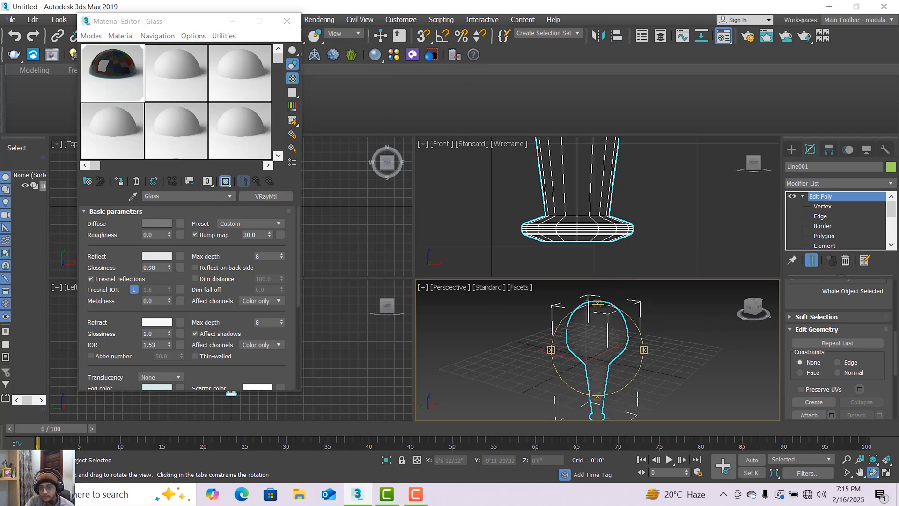
pyautogui.click(886, 473)
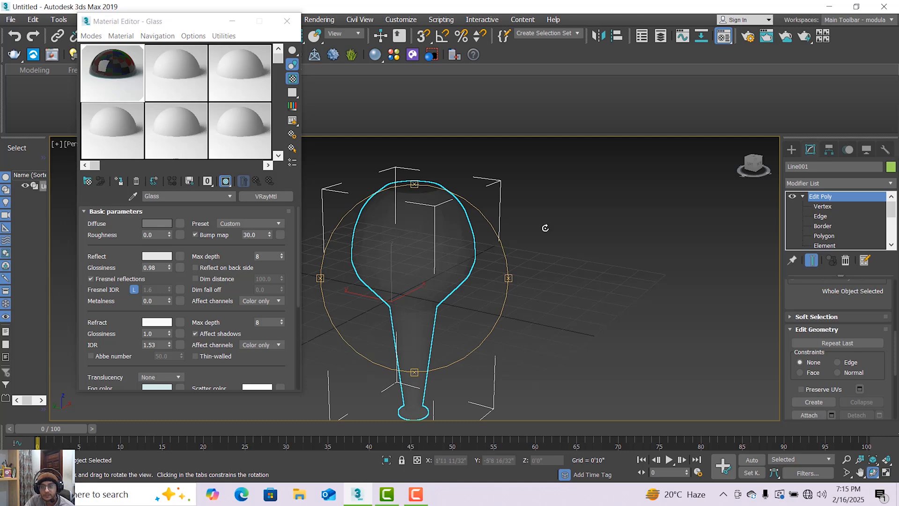
pyautogui.click(792, 150)
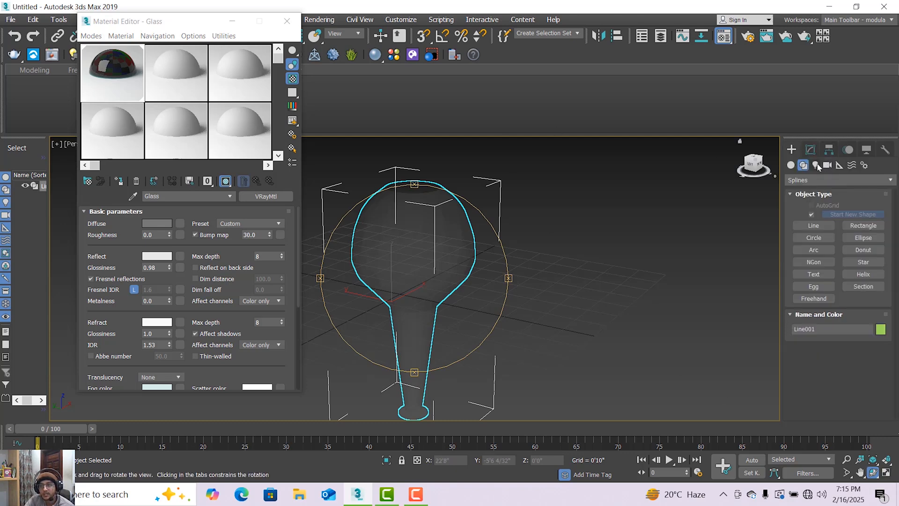
pyautogui.click(815, 165)
pyautogui.click(829, 180)
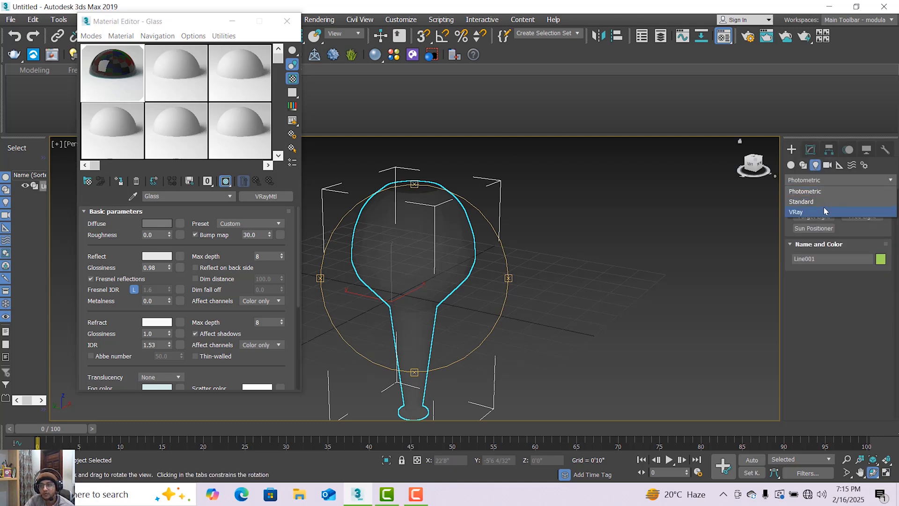
pyautogui.click(824, 207)
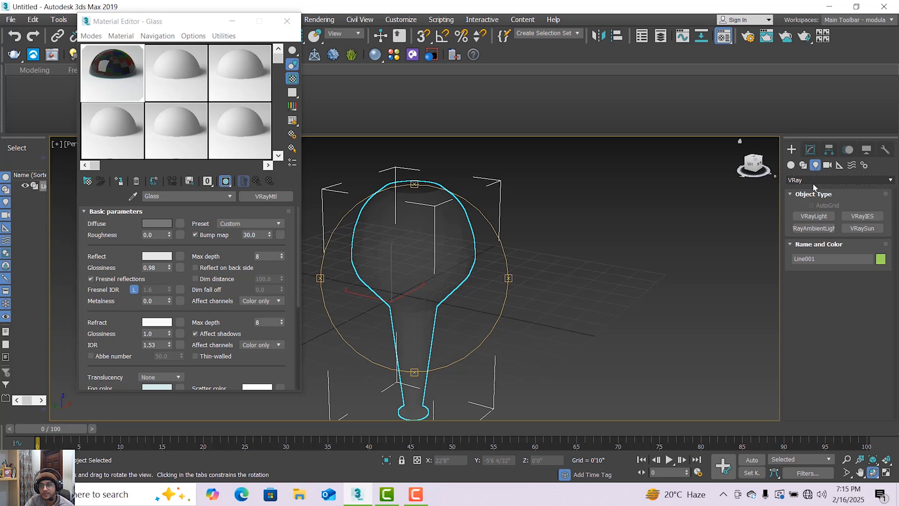
pyautogui.click(813, 216)
pyautogui.click(869, 292)
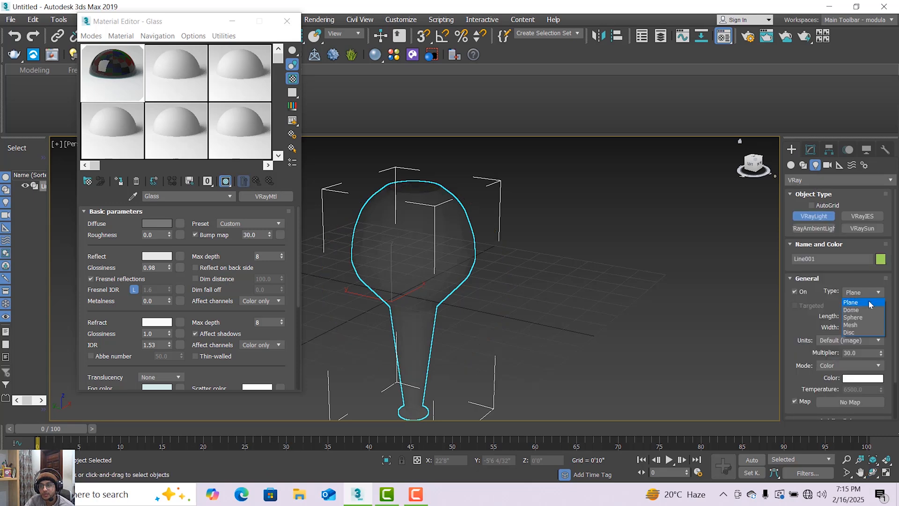
pyautogui.click(852, 309)
pyautogui.click(576, 384)
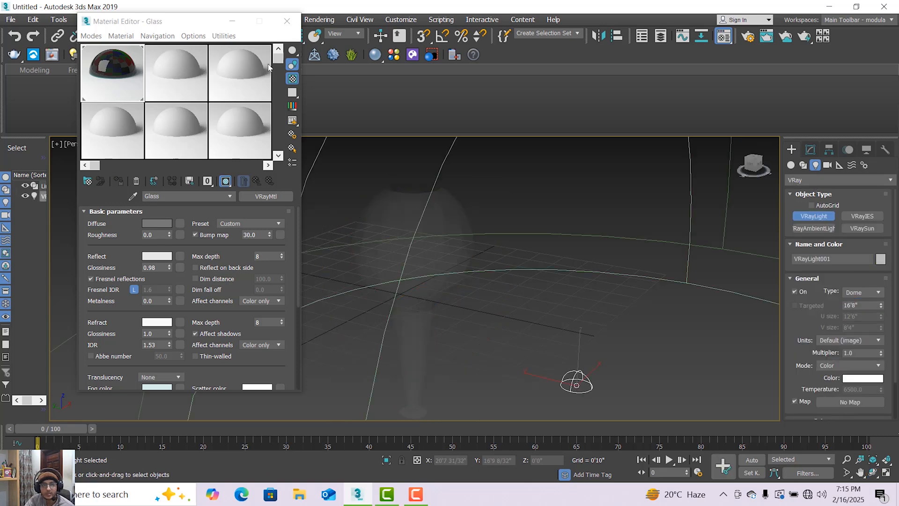
# Step: Close the Material Editor, create a V-Ray physical camera from the current perspective view and select VRayCam001
pyautogui.click(296, 29)
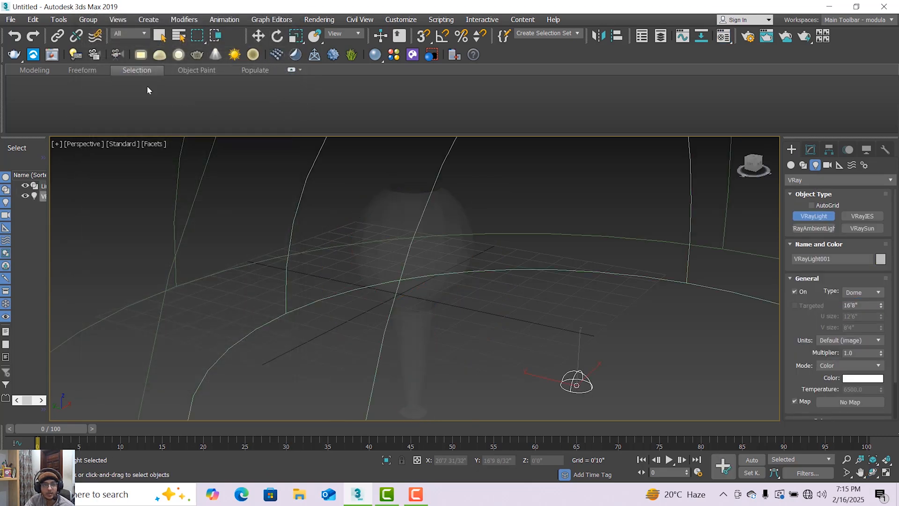
pyautogui.click(119, 58)
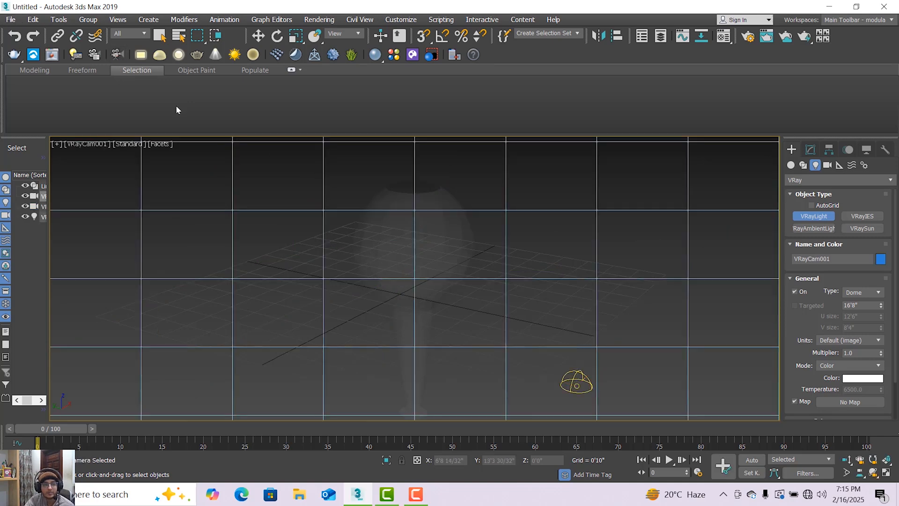
pyautogui.click(179, 36)
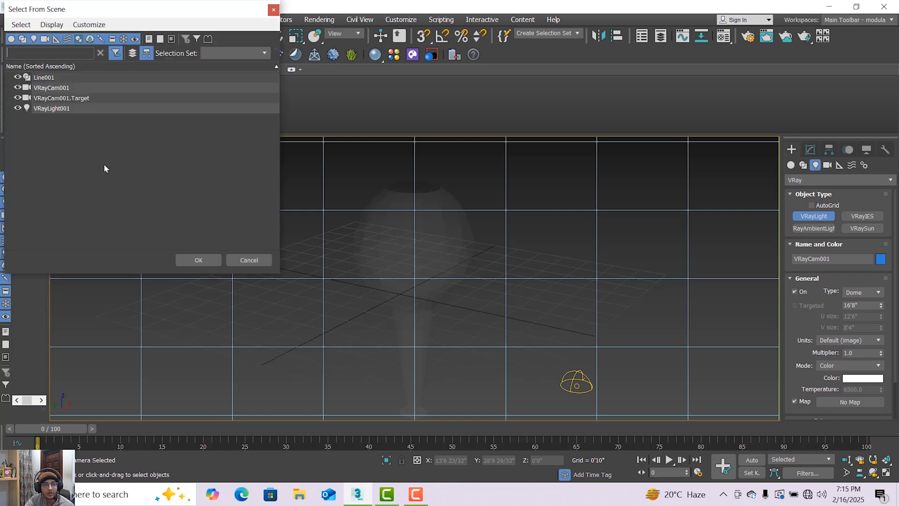
pyautogui.click(65, 91)
pyautogui.click(197, 259)
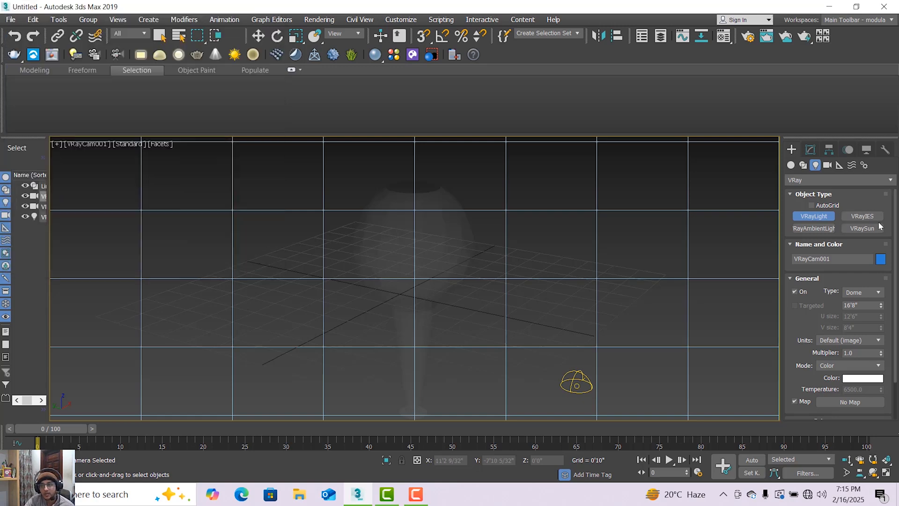
pyautogui.scroll(-2, 861, 305)
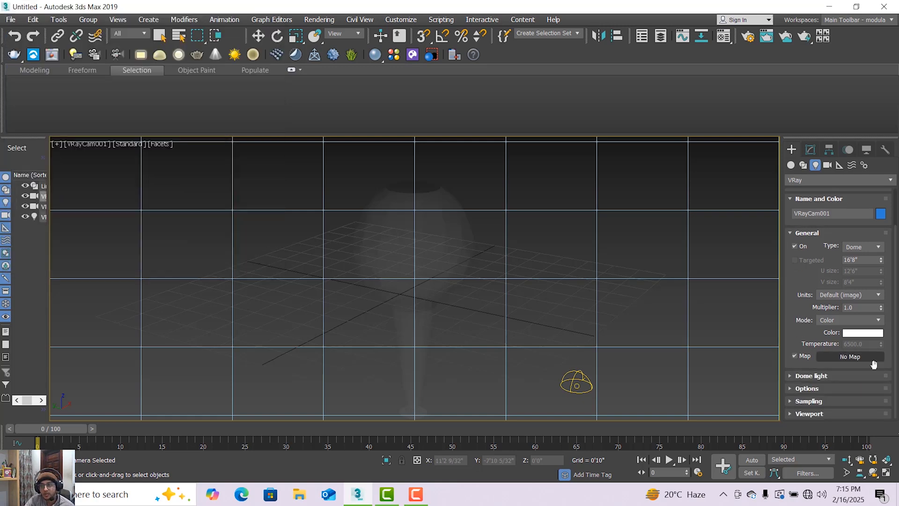
pyautogui.click(848, 376)
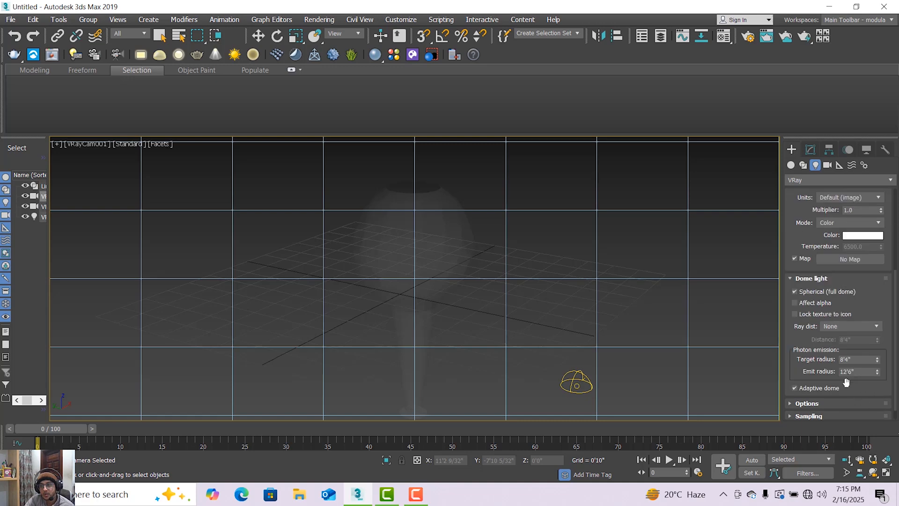
pyautogui.click(863, 406)
pyautogui.click(858, 415)
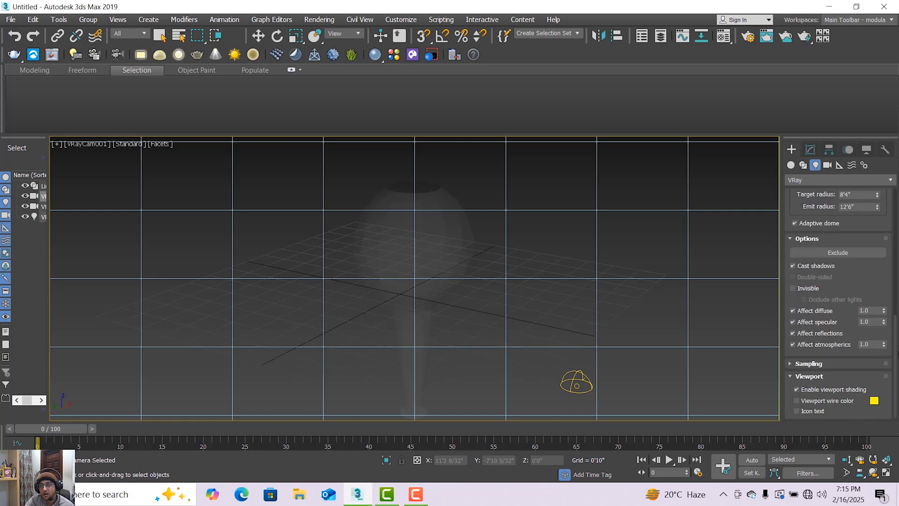
pyautogui.moveTo(896, 321); pyautogui.dragTo(897, 270)
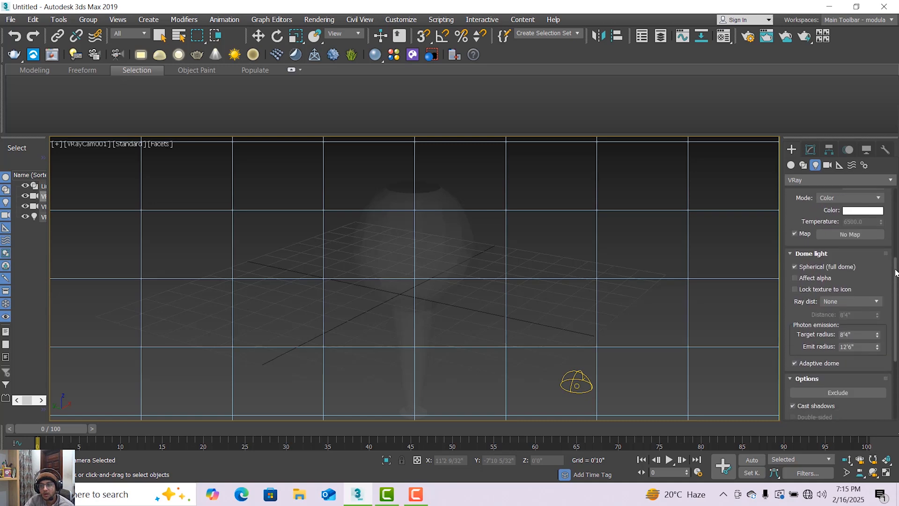
# Step: Set the film speed (ISO) of VRayCam001 to 240 and its shutter speed to 40
pyautogui.click(180, 36)
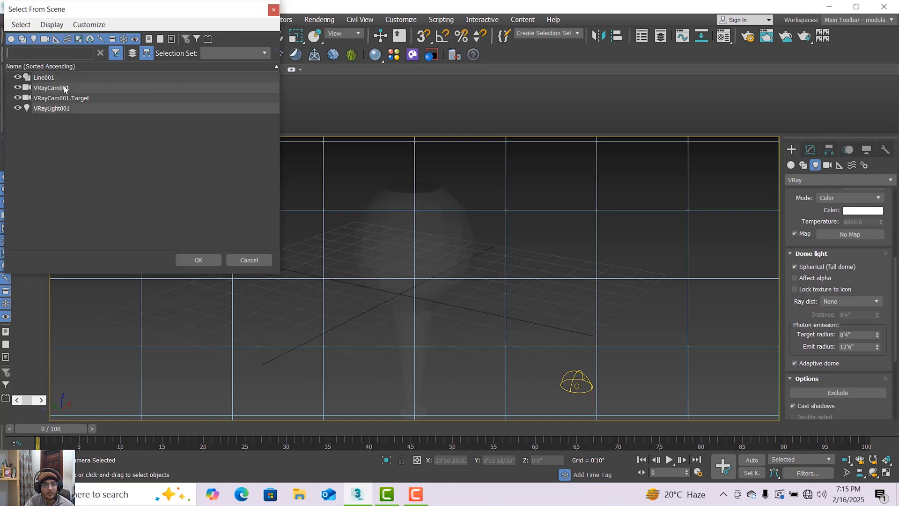
pyautogui.click(50, 87)
pyautogui.click(198, 260)
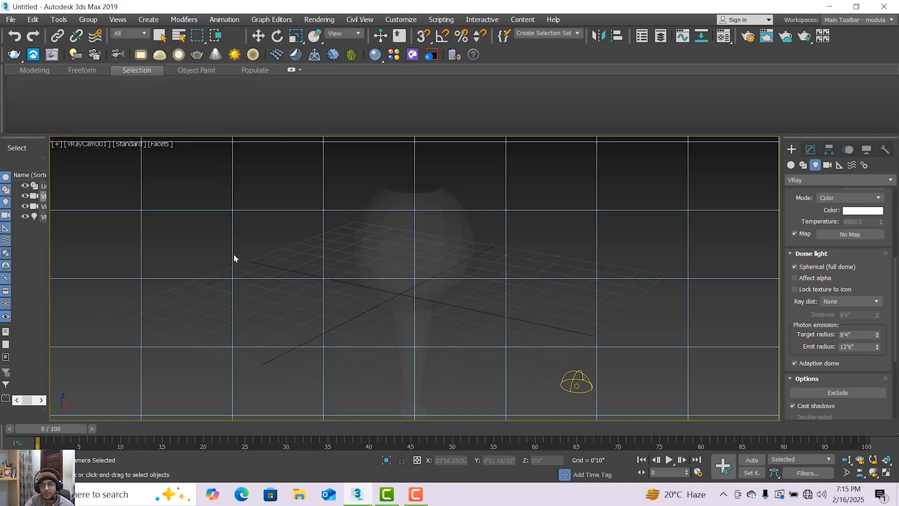
pyautogui.click(811, 150)
pyautogui.press('w')
pyautogui.moveTo(895, 318)
pyautogui.mouseDown()
pyautogui.moveTo(898, 419)
pyautogui.moveTo(887, 322)
pyautogui.mouseUp()
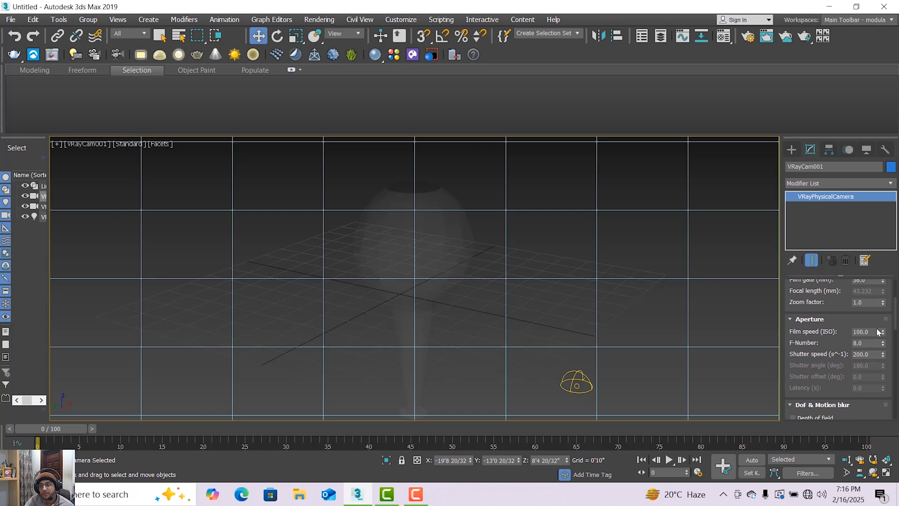
pyautogui.doubleClick(875, 333)
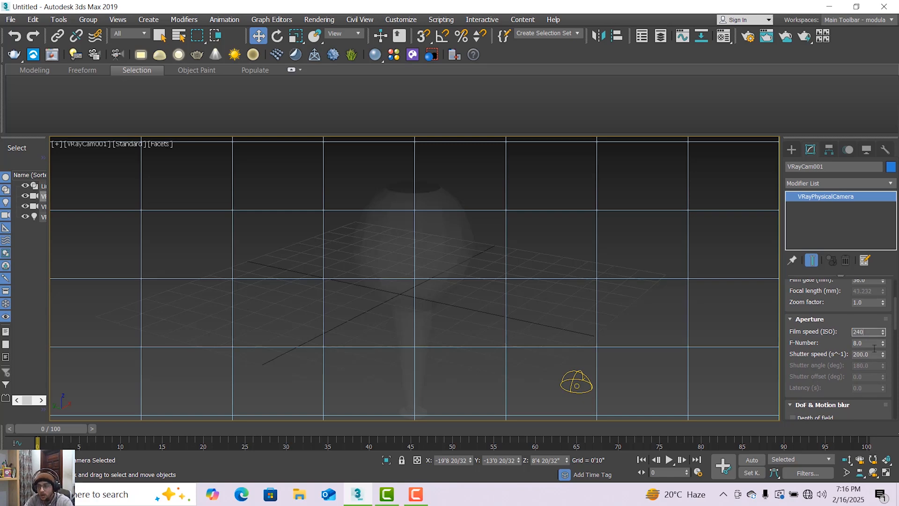
pyautogui.click(875, 354)
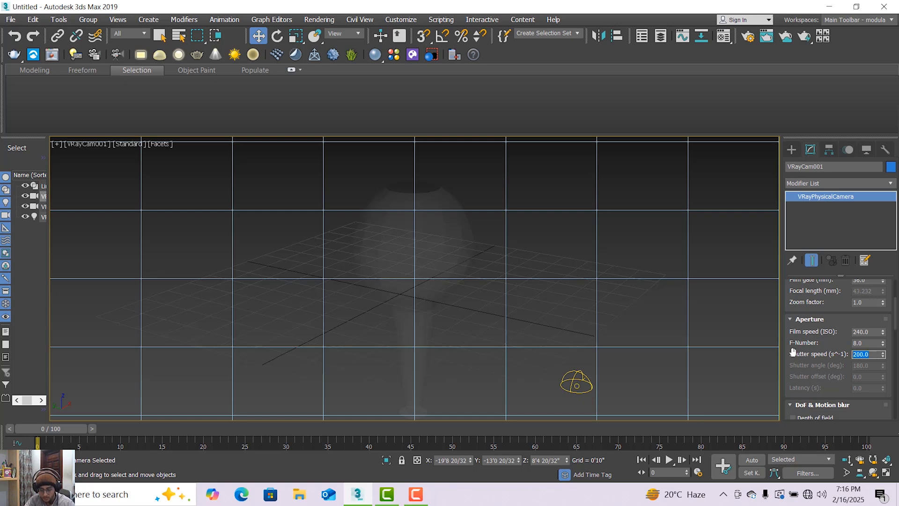
pyautogui.write('40')
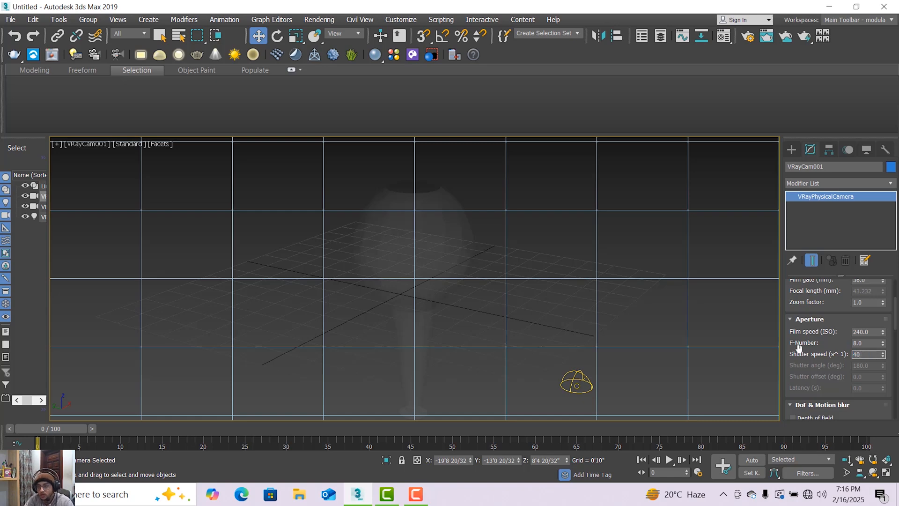
pyautogui.press('Return')
pyautogui.click(103, 148)
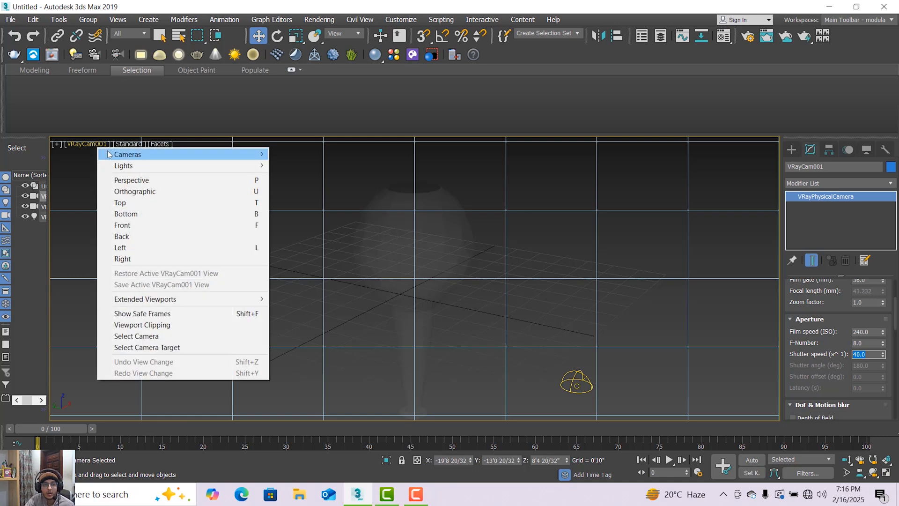
pyautogui.moveTo(124, 154)
pyautogui.click(311, 152)
# Step: Apply a TurboSmooth modifier with 2 iterations to the glass object Line001
pyautogui.click(371, 180)
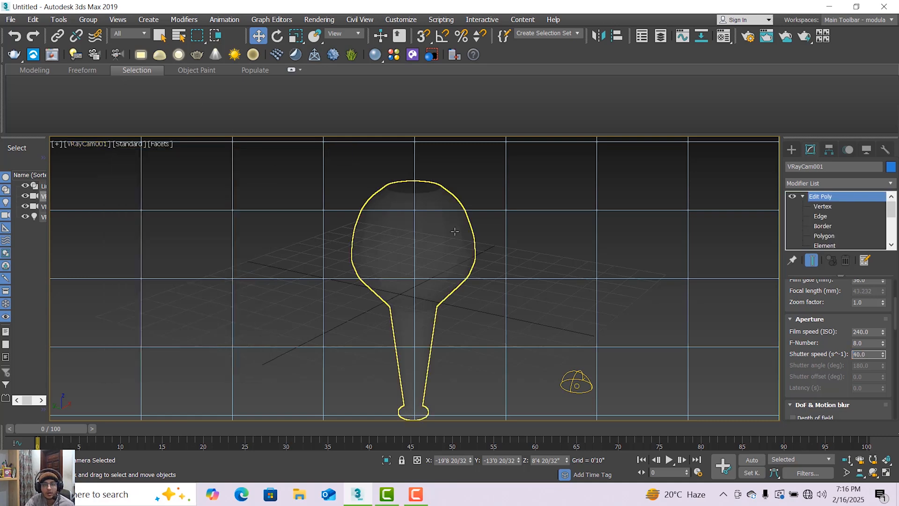
pyautogui.click(890, 182)
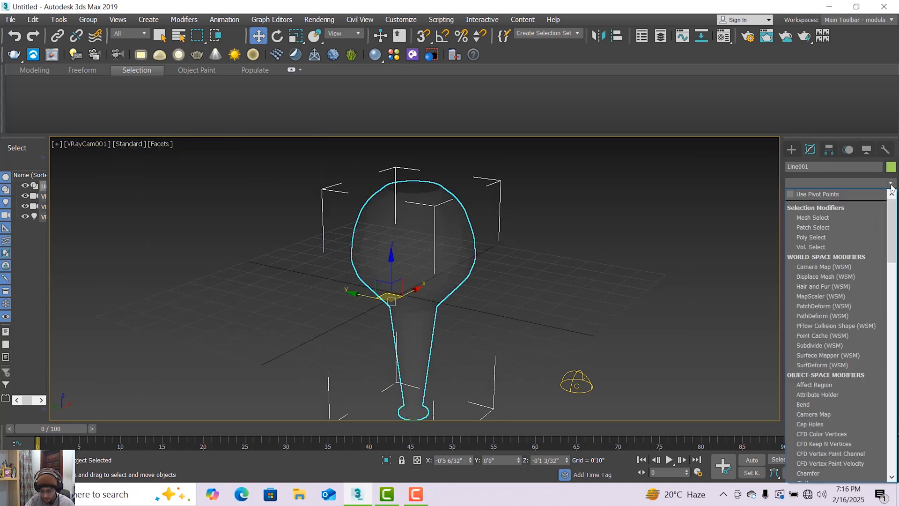
pyautogui.press('t')
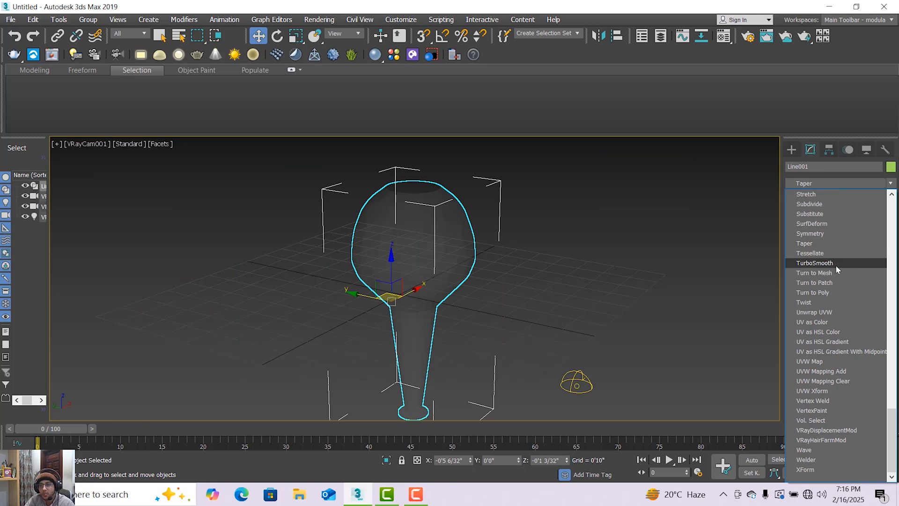
pyautogui.click(836, 266)
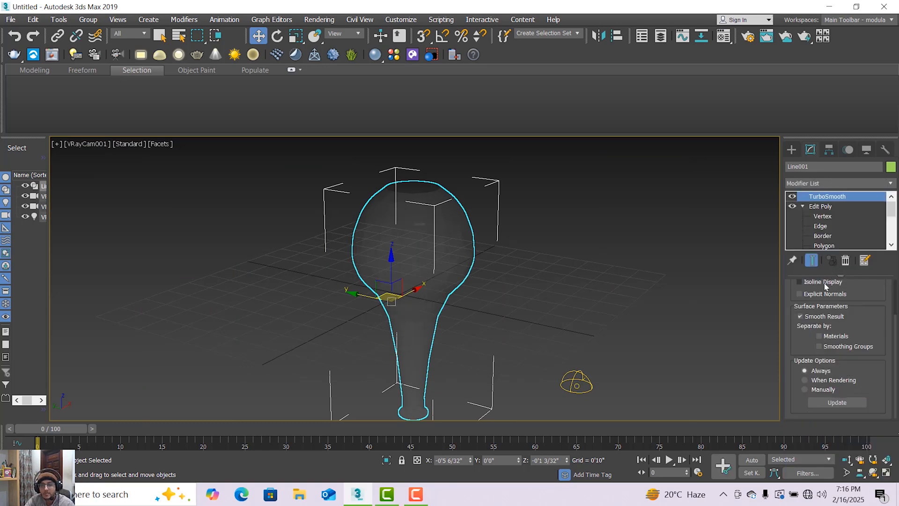
pyautogui.scroll(2, 895, 290)
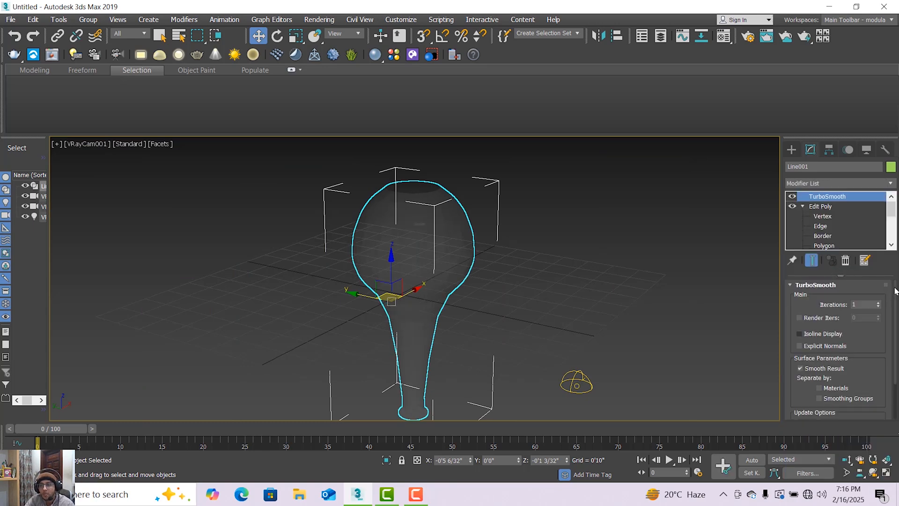
pyautogui.click(876, 303)
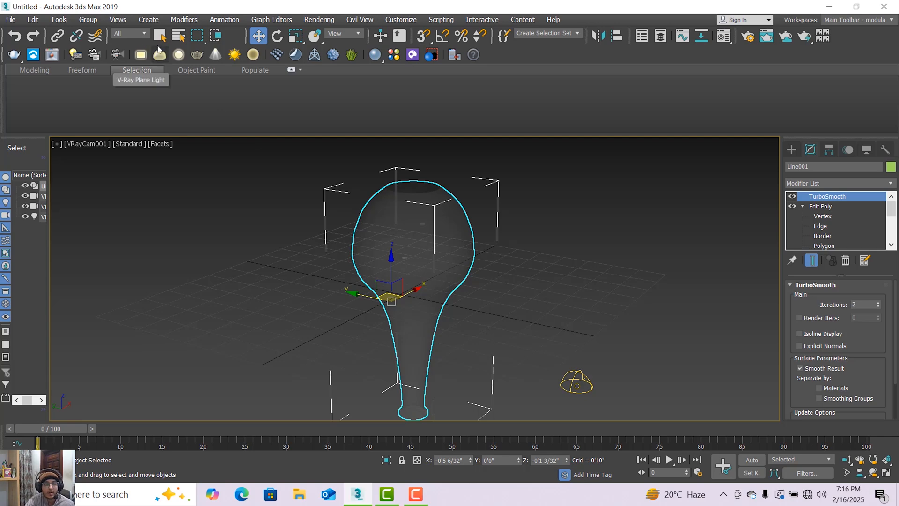
# Step: Select VRayCam001 from the scene objects and show its camera view in the viewport
pyautogui.click(178, 35)
pyautogui.click(69, 92)
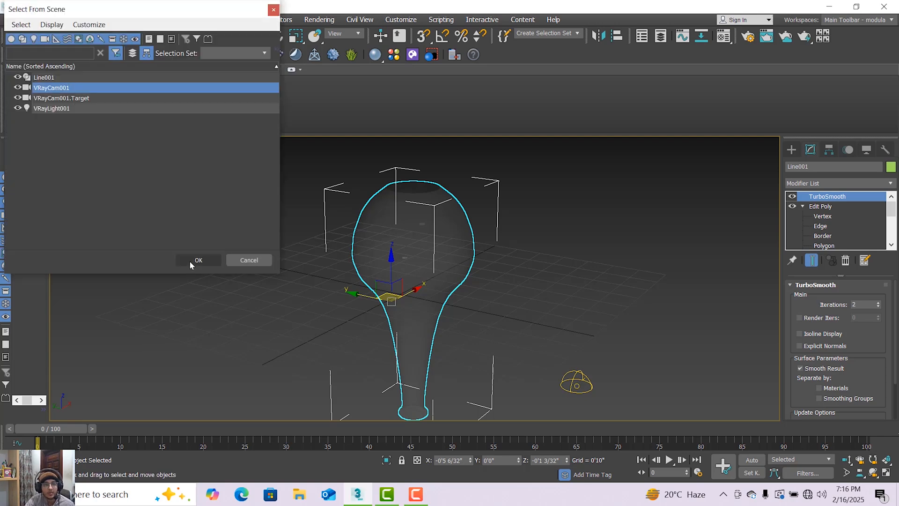
pyautogui.click(189, 261)
pyautogui.press('c')
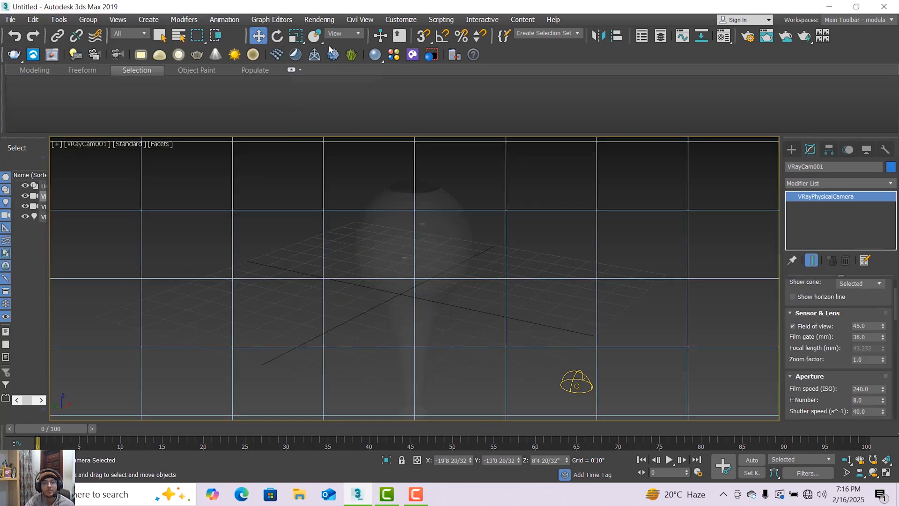
# Step: Open the render setup and render the VRayCam001 view with V-Ray
pyautogui.click(325, 19)
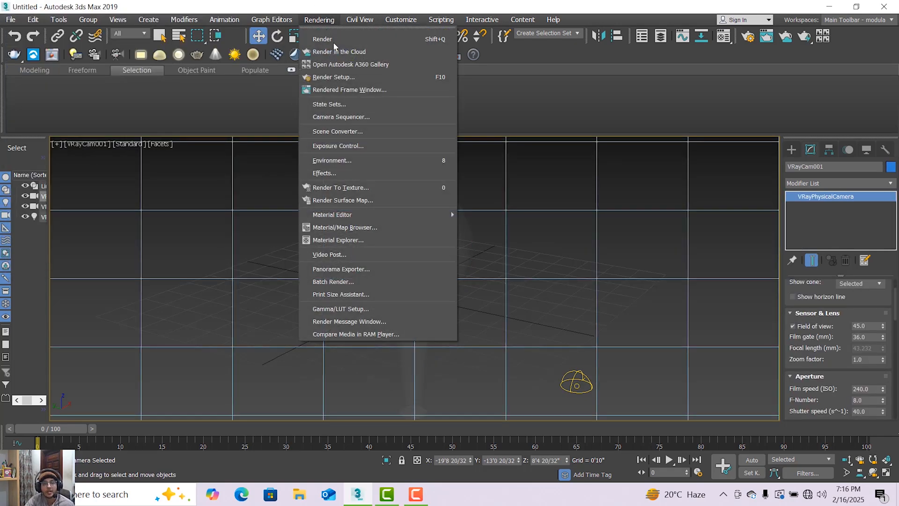
pyautogui.click(354, 75)
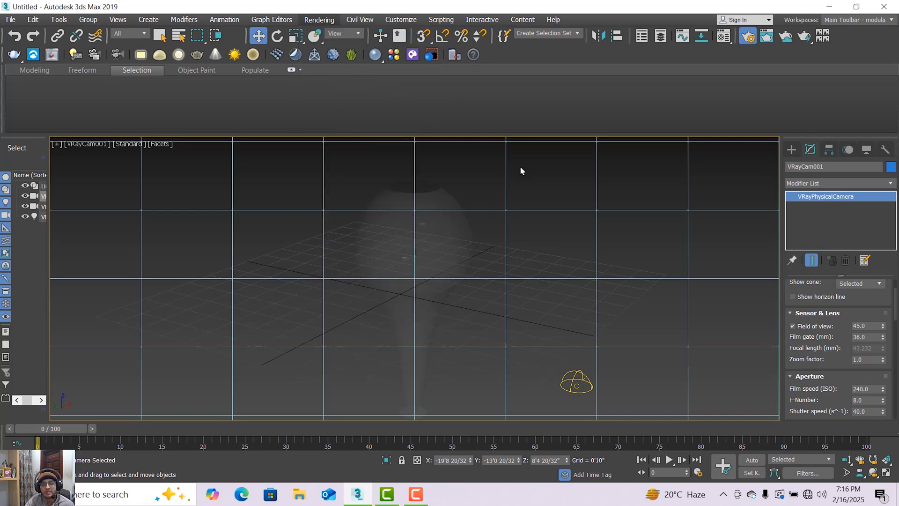
pyautogui.click(307, 100)
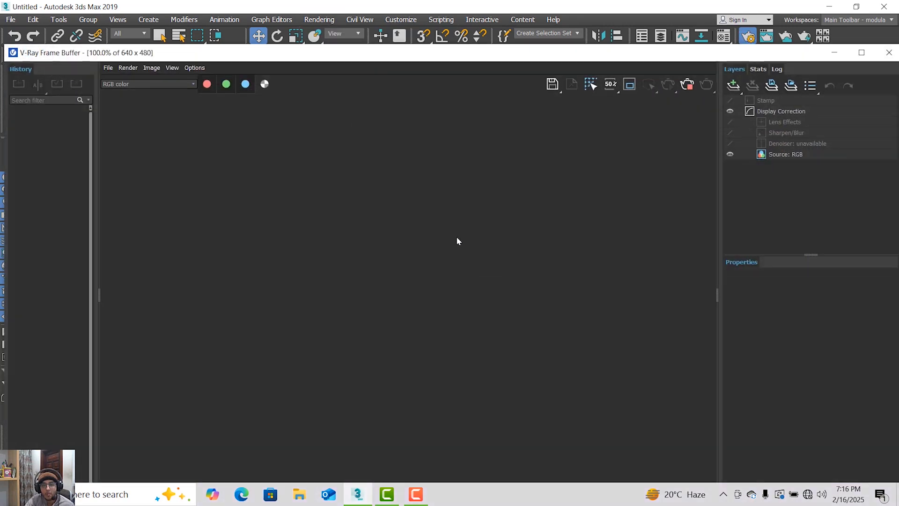
# Step: Examine the rendered glass vessel up close and as a whole image in the V-Ray Frame Buffer, and close the buffer
pyautogui.scroll(1, 418, 306)
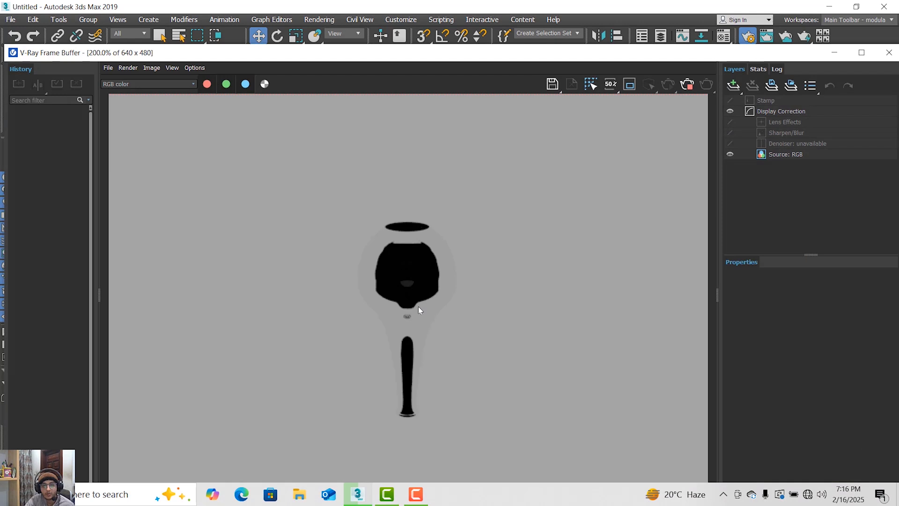
pyautogui.scroll(-1, 419, 309)
pyautogui.scroll(1, 415, 310)
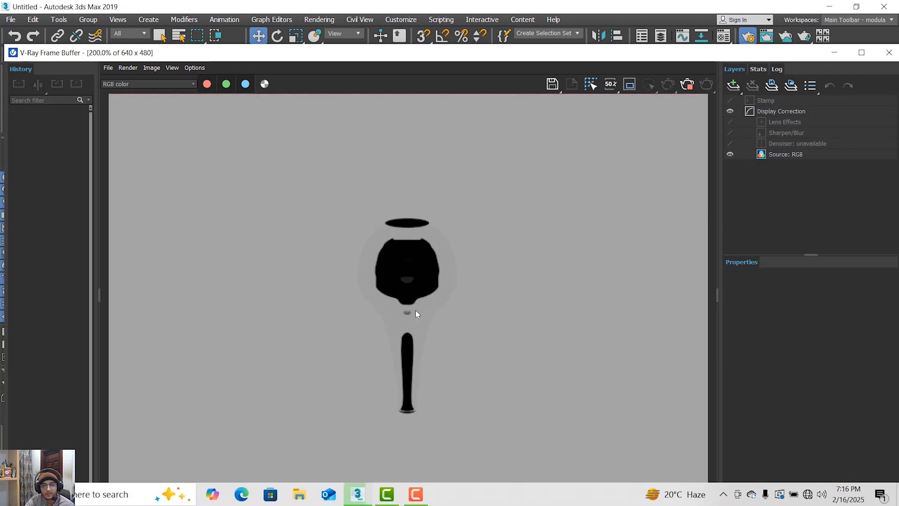
pyautogui.scroll(-1, 416, 311)
pyautogui.scroll(1, 413, 308)
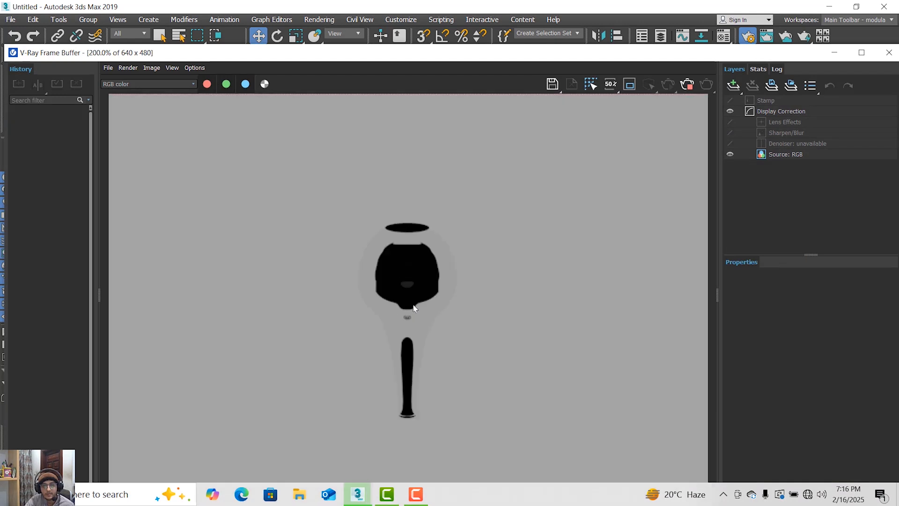
pyautogui.scroll(-1, 414, 307)
pyautogui.scroll(1, 416, 309)
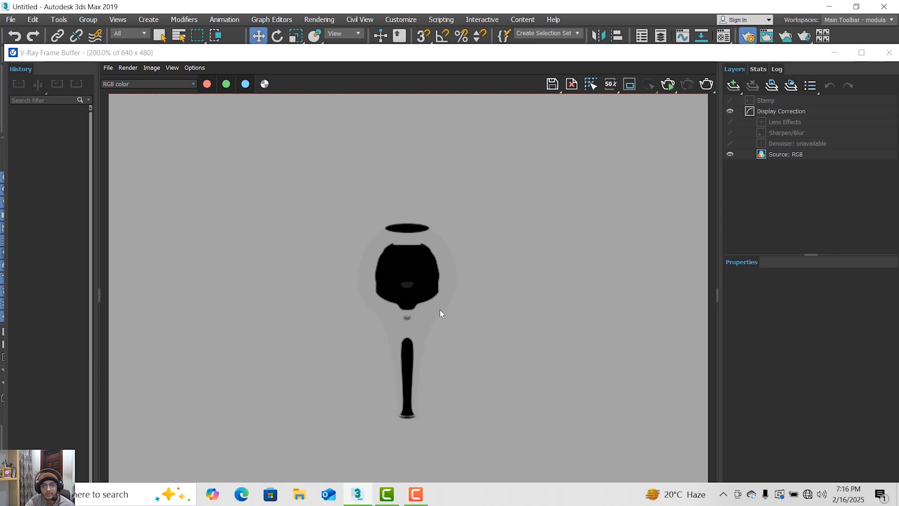
pyautogui.scroll(-1, 434, 307)
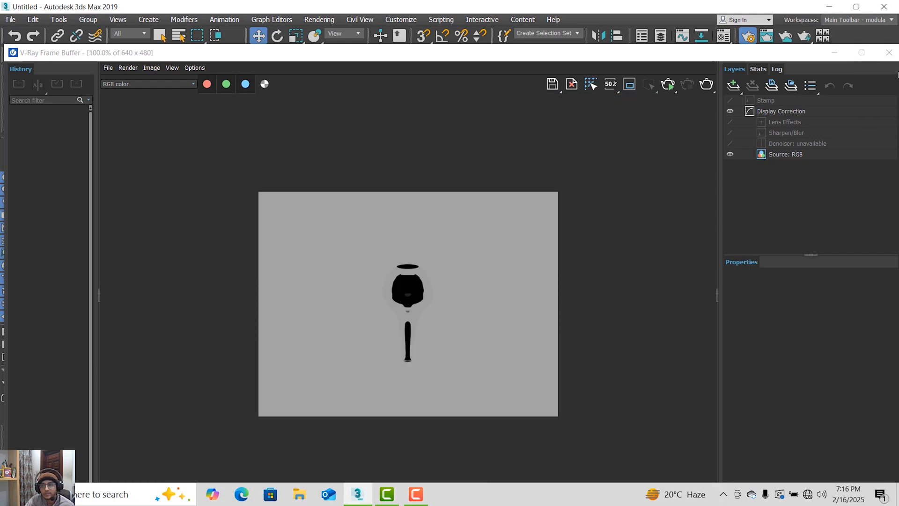
pyautogui.click(889, 53)
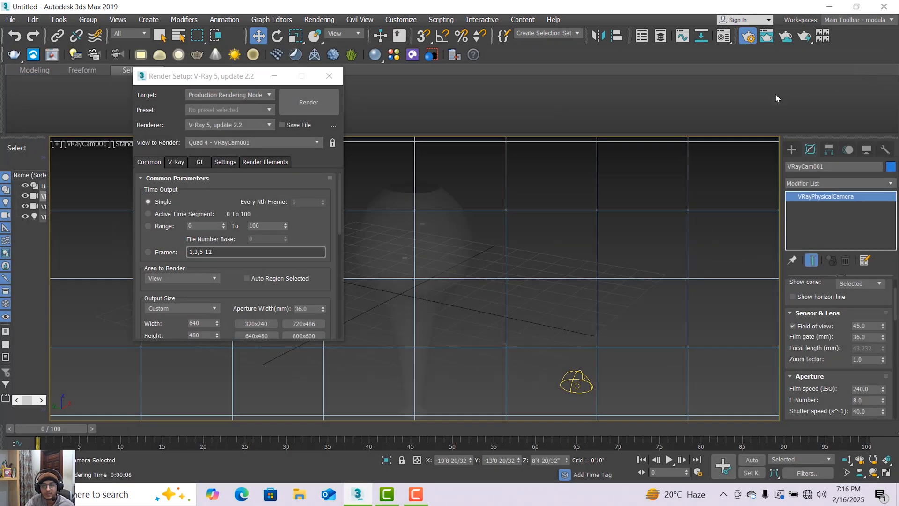
pyautogui.click(438, 232)
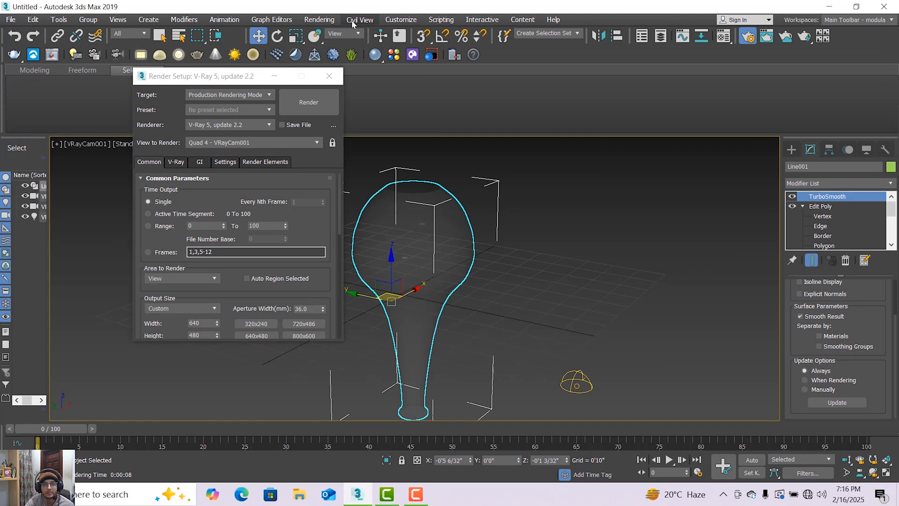
pyautogui.click(318, 20)
pyautogui.click(347, 211)
pyautogui.click(346, 210)
pyautogui.click(317, 22)
pyautogui.click(466, 273)
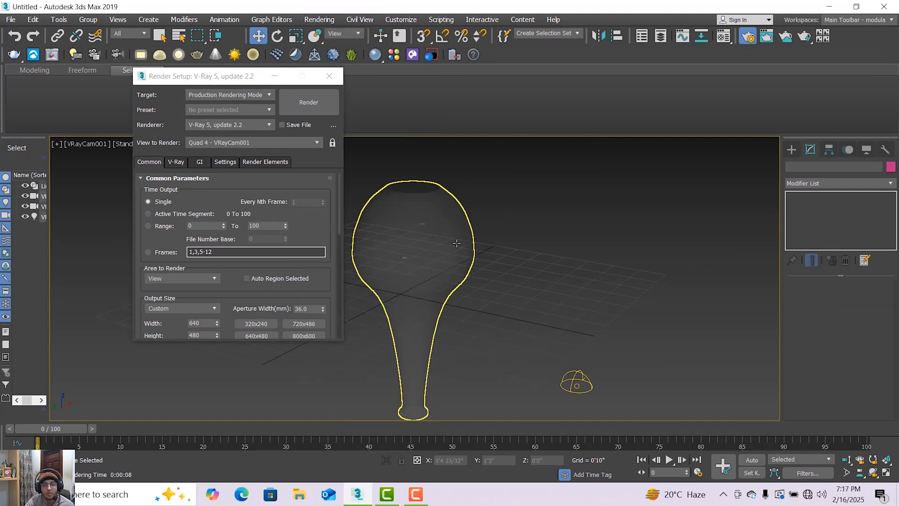
# Step: Set the Glass material's diffuse colour to grey value 118, assign it to the vessel Line001 and close the Material Editor
pyautogui.click(452, 243)
pyautogui.click(327, 21)
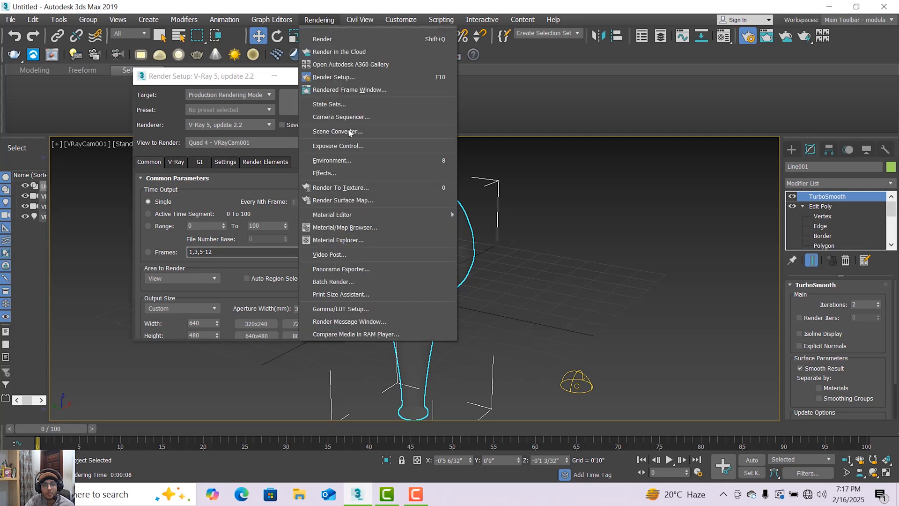
pyautogui.moveTo(363, 213)
pyautogui.click(474, 221)
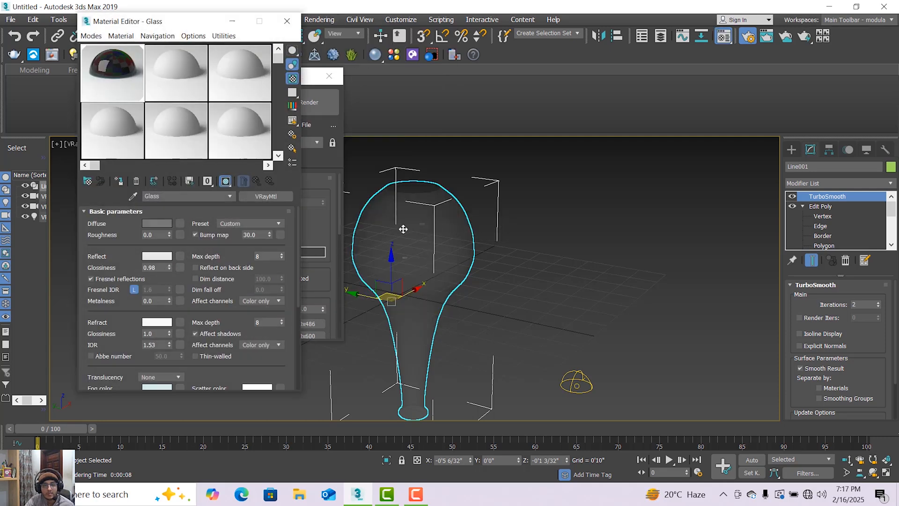
pyautogui.click(160, 223)
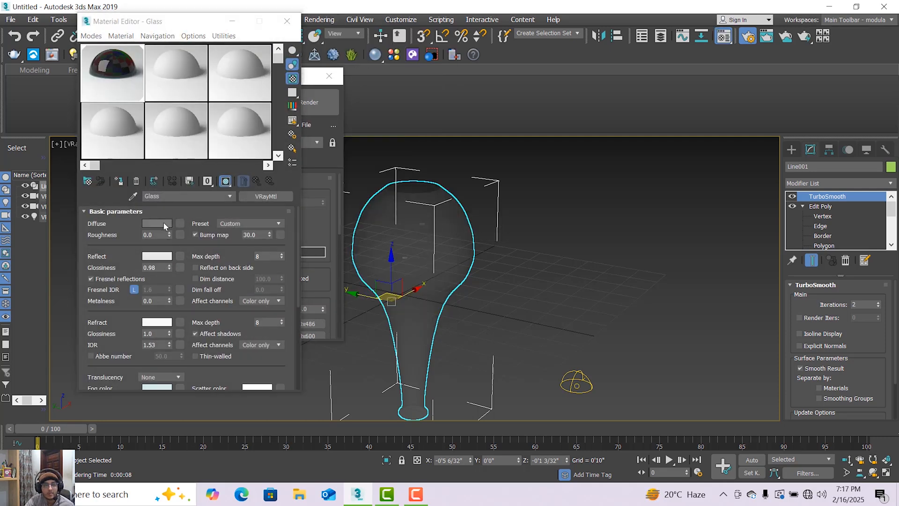
pyautogui.moveTo(303, 116); pyautogui.dragTo(303, 136)
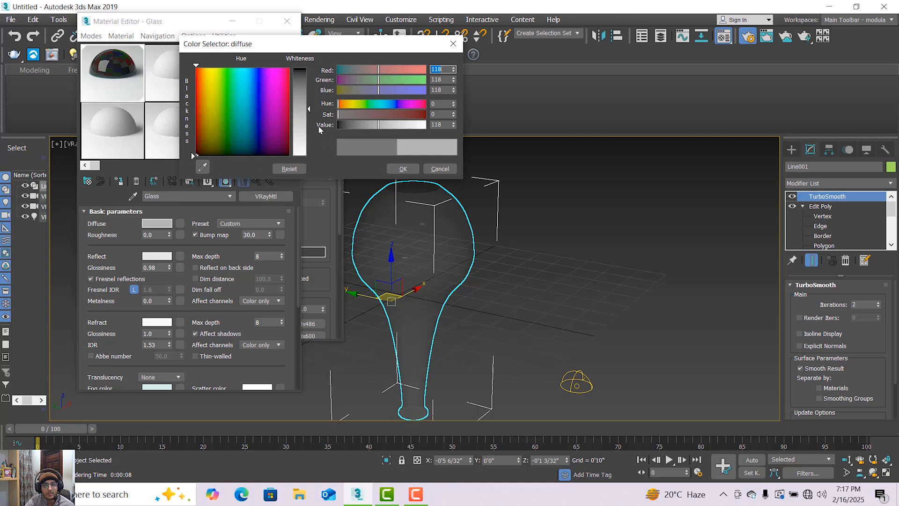
pyautogui.click(403, 168)
pyautogui.click(118, 181)
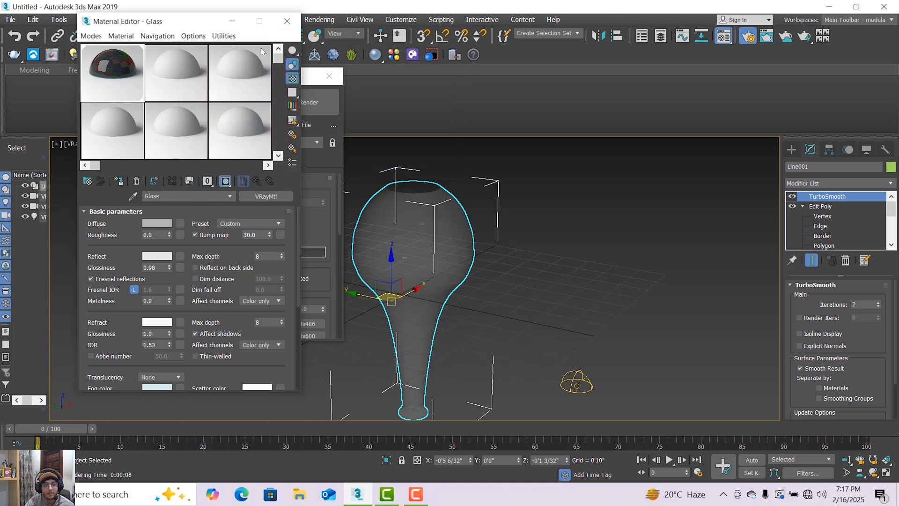
pyautogui.click(286, 22)
# Step: Render the camera view again to check the vessel with the lighter grey diffuse, and close the frame buffer
pyautogui.click(309, 103)
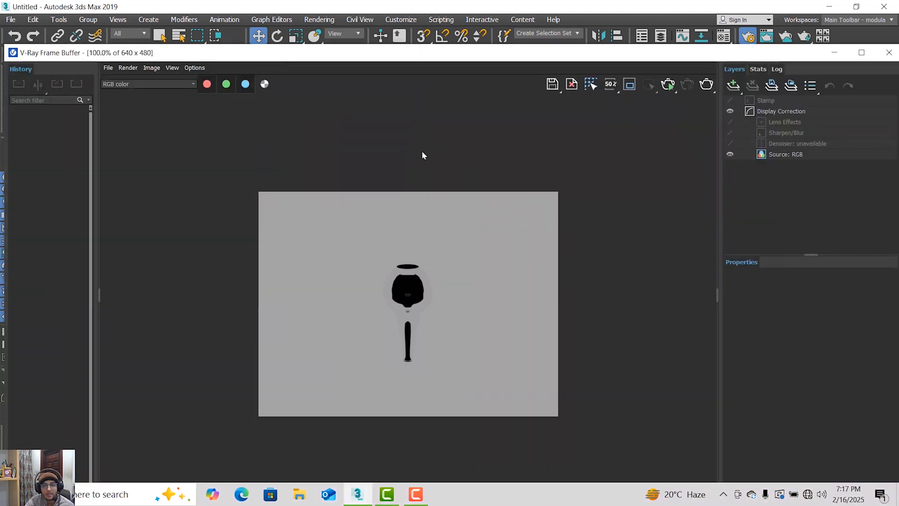
pyautogui.scroll(1, 396, 312)
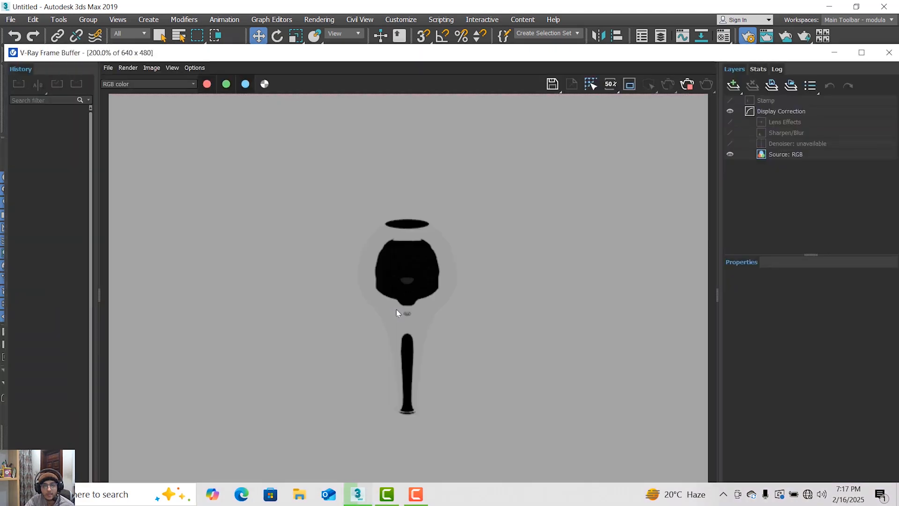
pyautogui.scroll(-1, 419, 319)
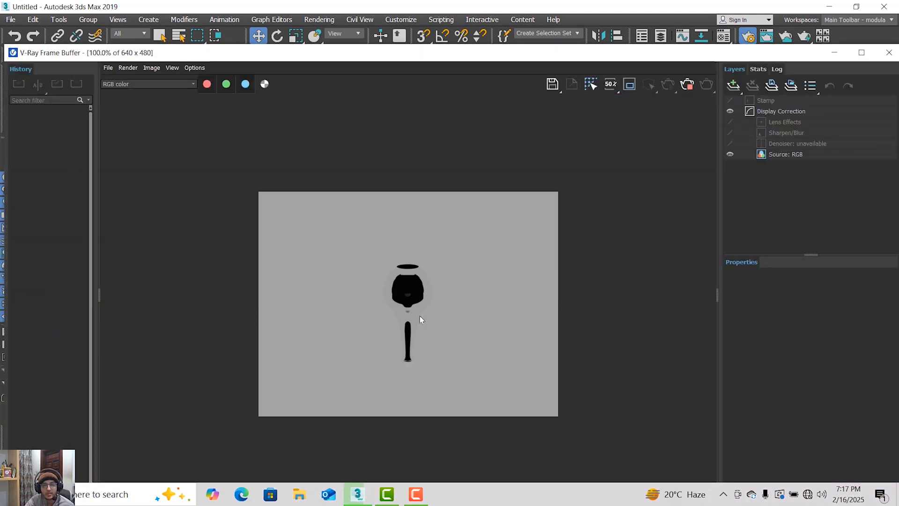
pyautogui.scroll(1, 417, 309)
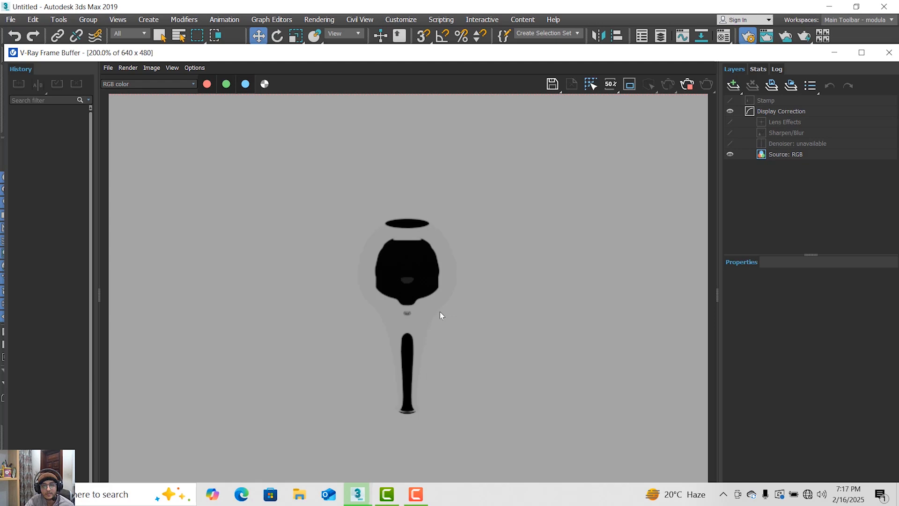
pyautogui.scroll(-1, 440, 314)
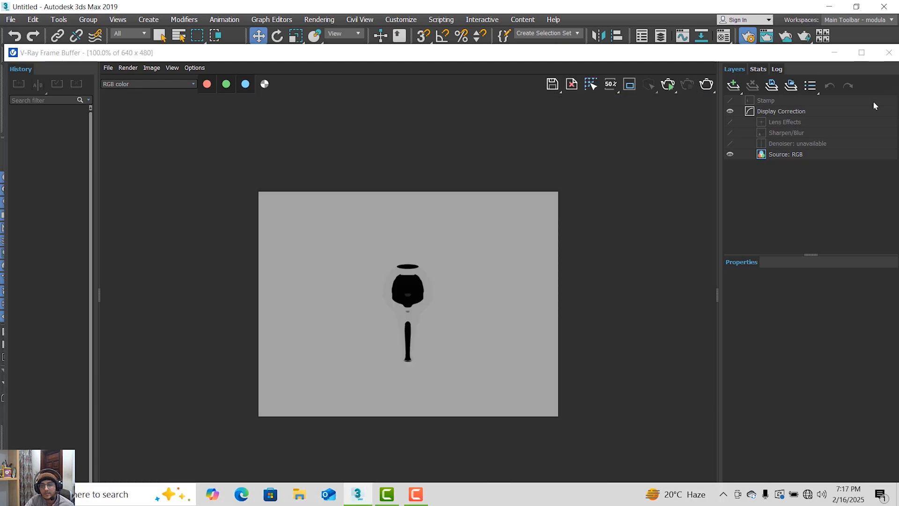
pyautogui.click(888, 52)
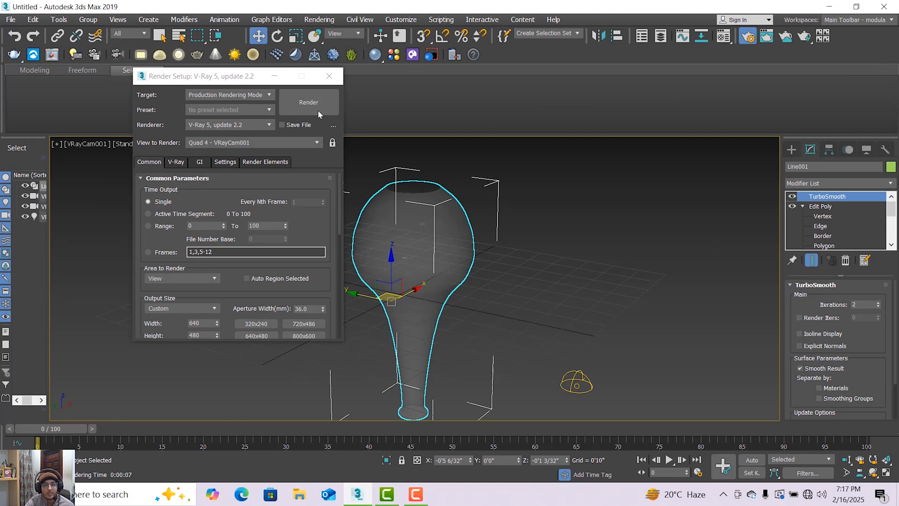
# Step: Reopen the Material Editor, set the Glass material's roughness to 0.06 and unlock its Fresnel IOR
pyautogui.click(322, 18)
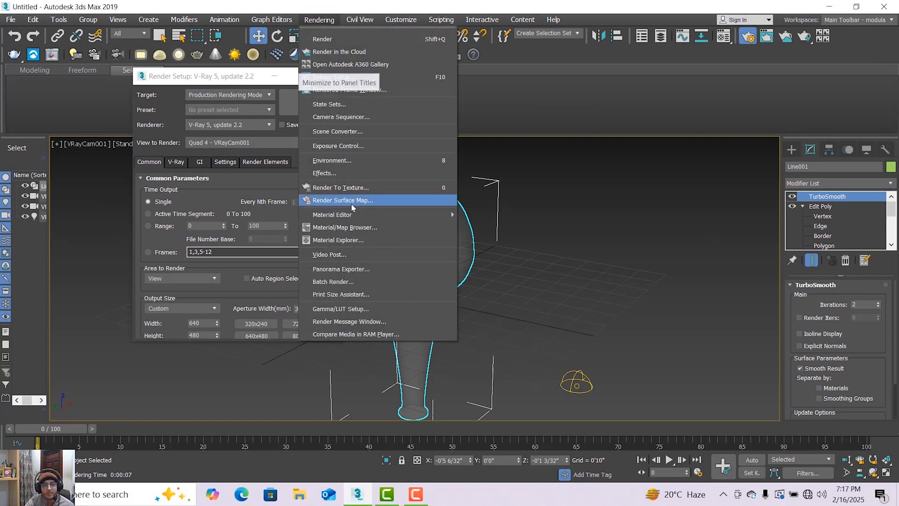
pyautogui.moveTo(374, 214)
pyautogui.click(538, 224)
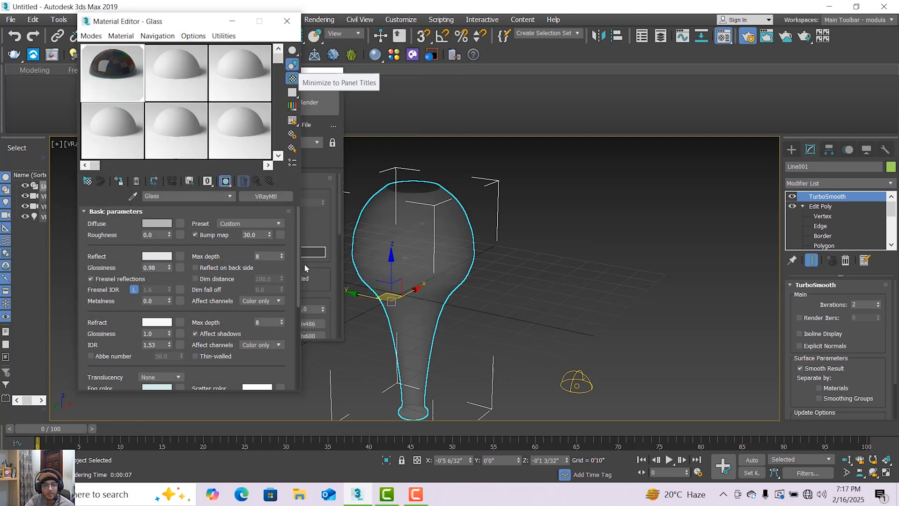
pyautogui.click(162, 256)
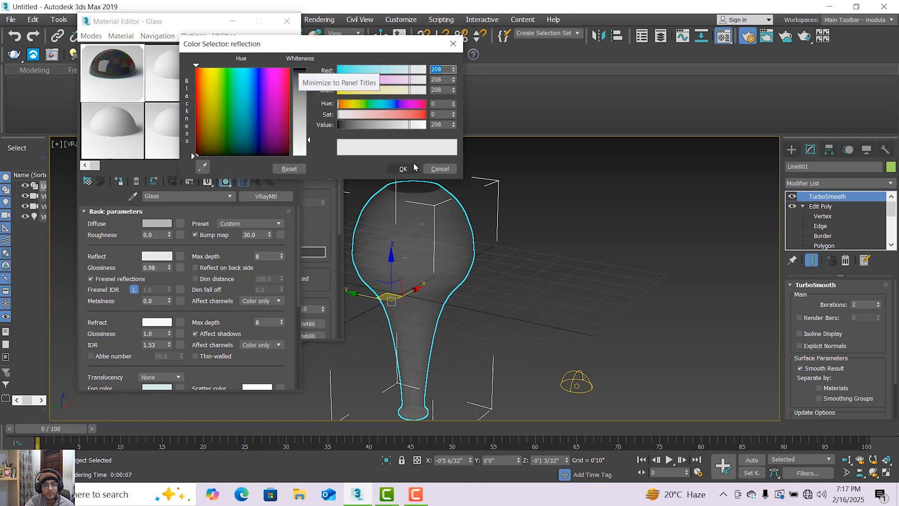
pyautogui.click(439, 169)
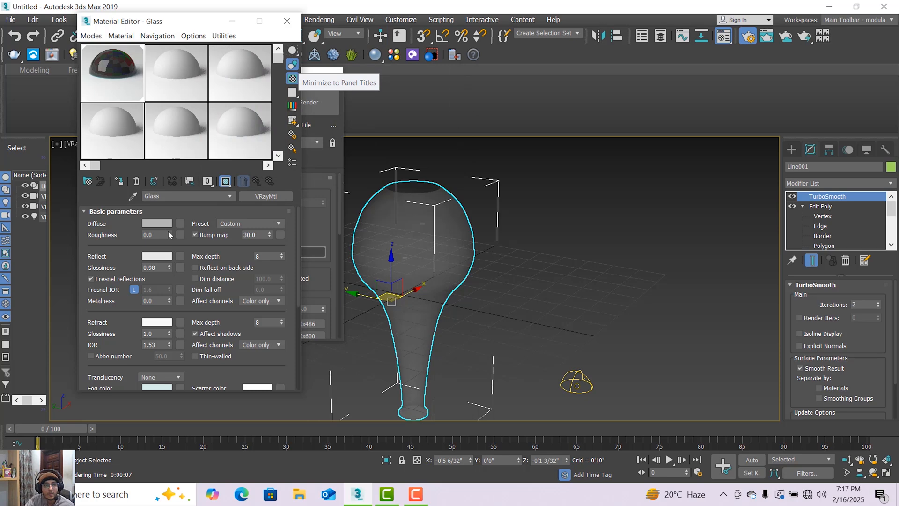
pyautogui.doubleClick(170, 235)
pyautogui.click(134, 290)
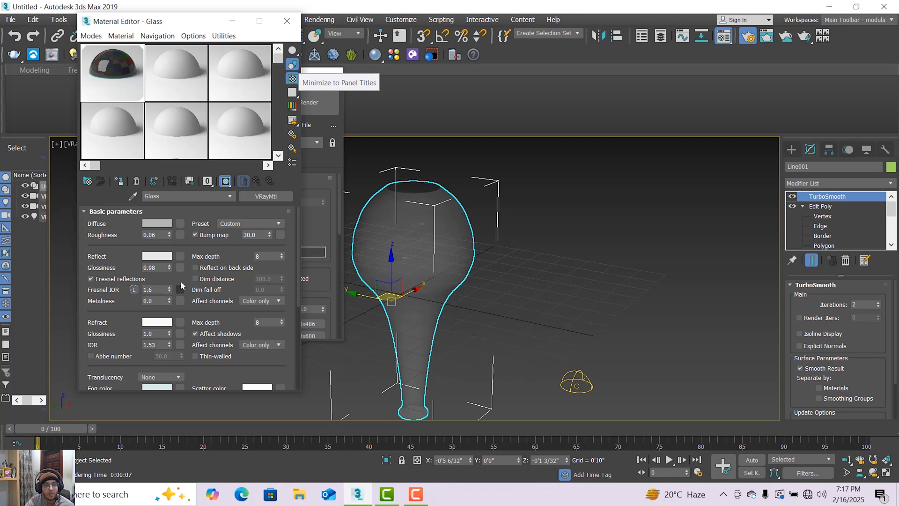
# Step: Set the Glass material's diffuse colour to black
pyautogui.click(162, 223)
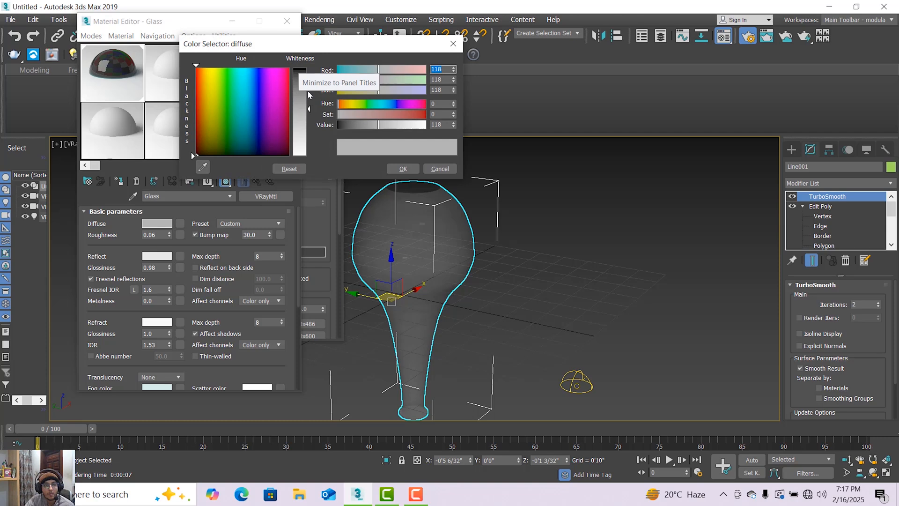
pyautogui.moveTo(308, 91); pyautogui.dragTo(307, 65)
pyautogui.click(400, 169)
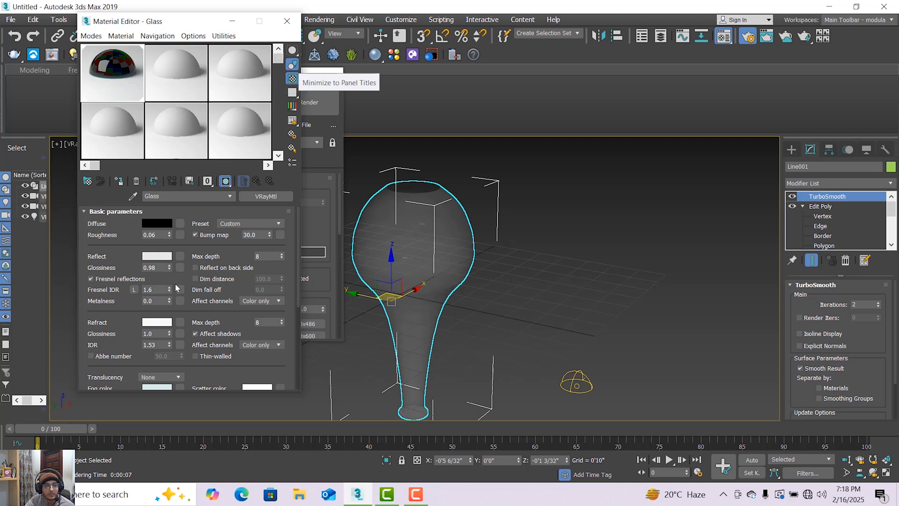
# Step: Set the Glass material's Fresnel IOR to 2.595 and its diffuse colour to white (value 255)
pyautogui.moveTo(169, 289)
pyautogui.mouseDown()
pyautogui.moveTo(180, 263)
pyautogui.moveTo(181, 283)
pyautogui.mouseUp()
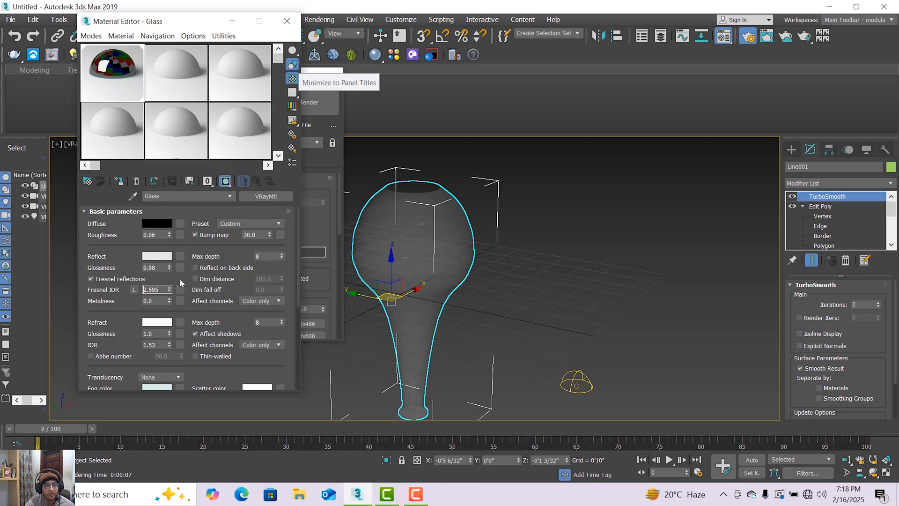
pyautogui.click(168, 225)
pyautogui.moveTo(296, 97); pyautogui.dragTo(302, 157)
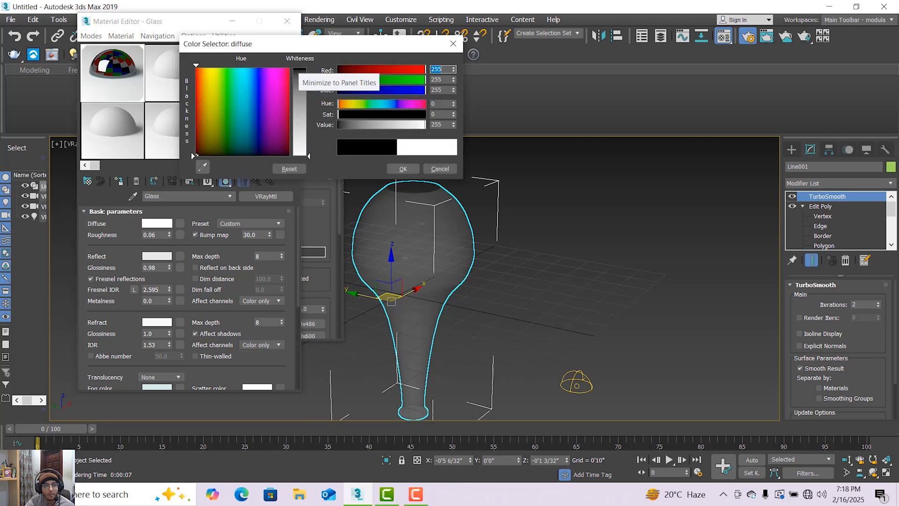
pyautogui.click(403, 169)
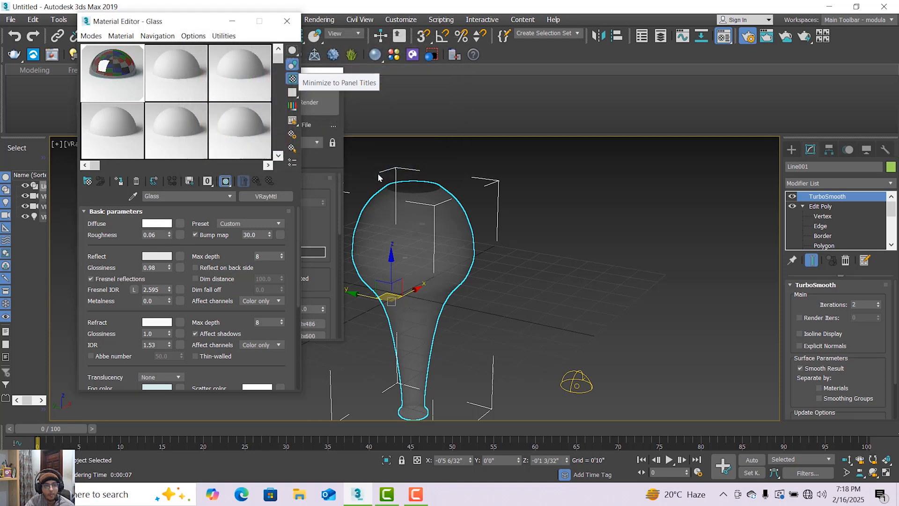
# Step: Darken the Glass material's reflection colour to mid grey and reassign it to the vessel with shaded display in the viewport turned off
pyautogui.click(160, 259)
pyautogui.moveTo(300, 104)
pyautogui.mouseDown()
pyautogui.moveTo(307, 69)
pyautogui.moveTo(303, 105)
pyautogui.mouseUp()
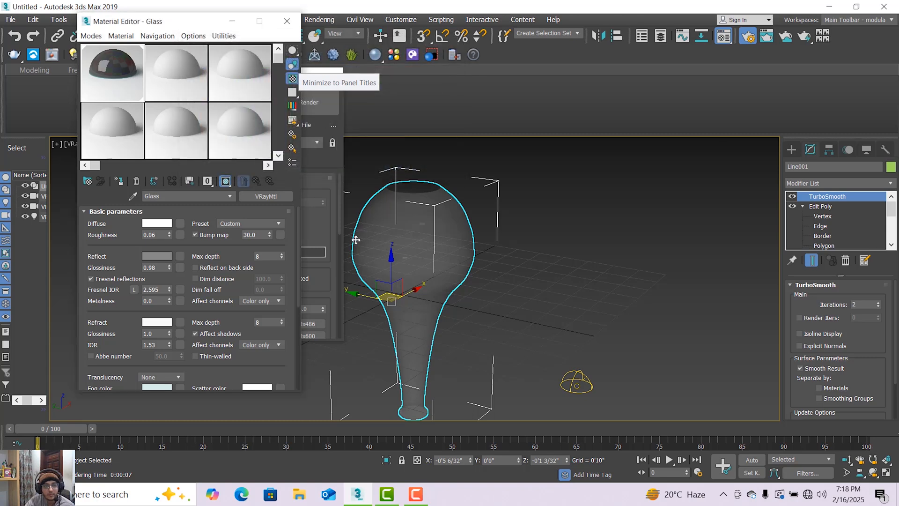
pyautogui.click(119, 182)
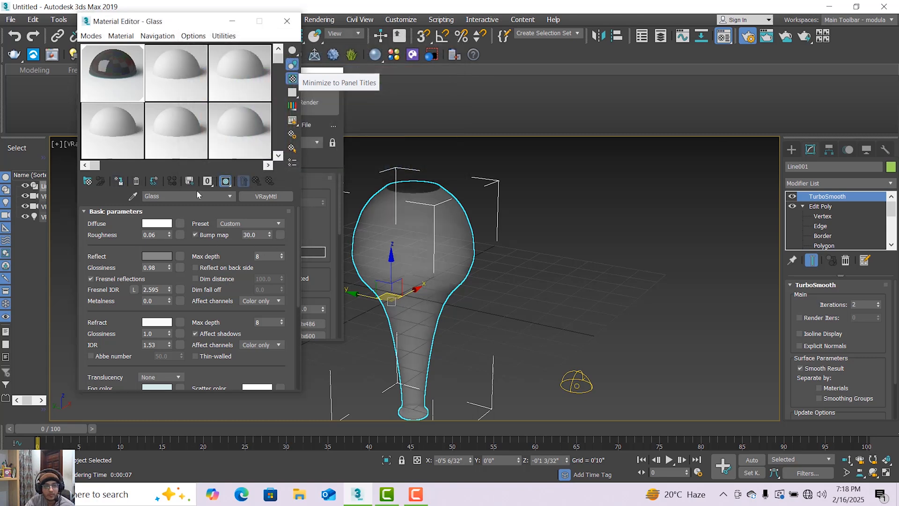
pyautogui.click(225, 182)
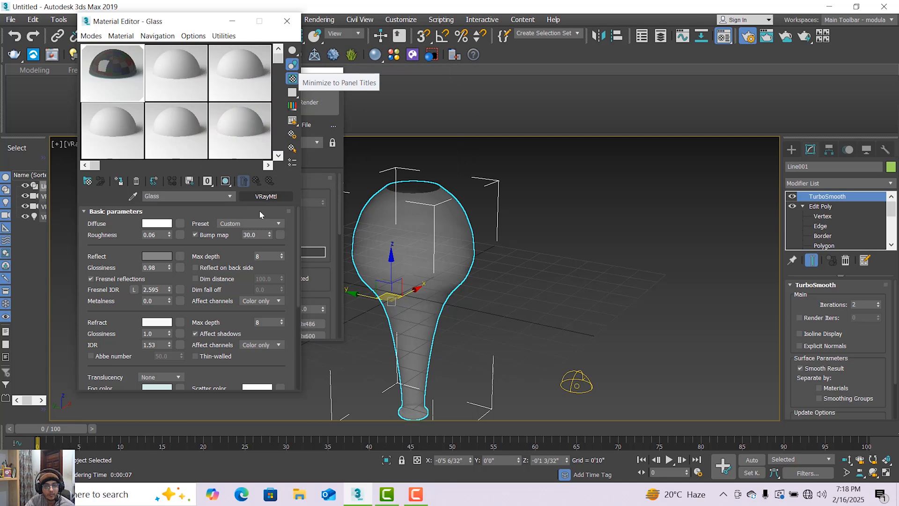
# Step: Render the vessel with the mid-grey reflection through VRayCam001, inspect the image up close and close the render windows
pyautogui.click(321, 150)
pyautogui.click(307, 101)
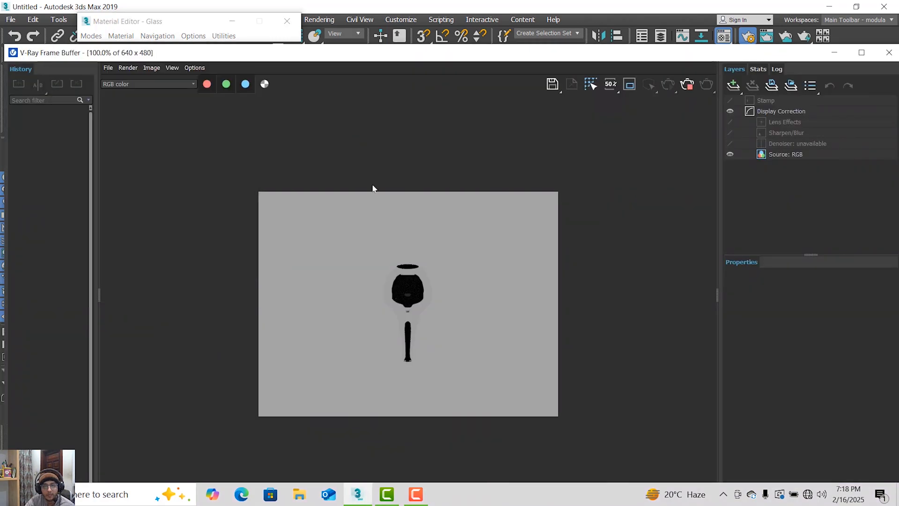
pyautogui.scroll(2, 448, 307)
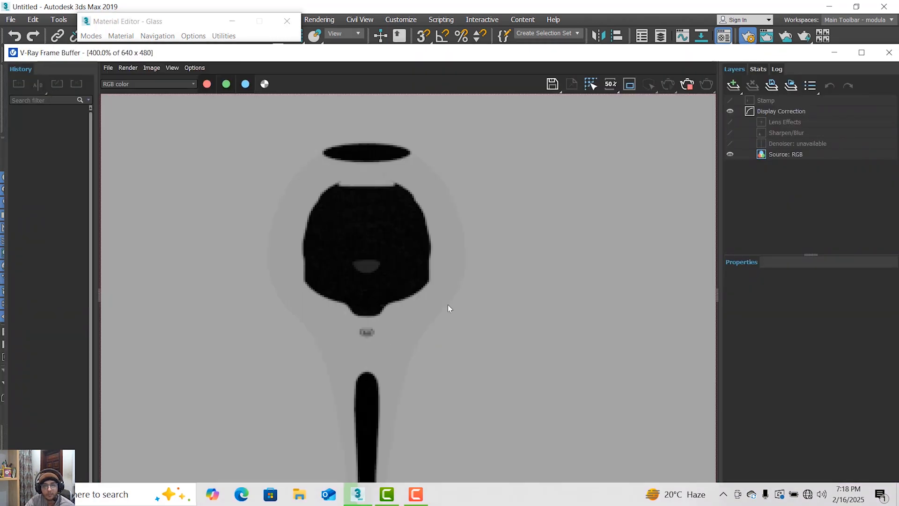
pyautogui.scroll(-1, 448, 308)
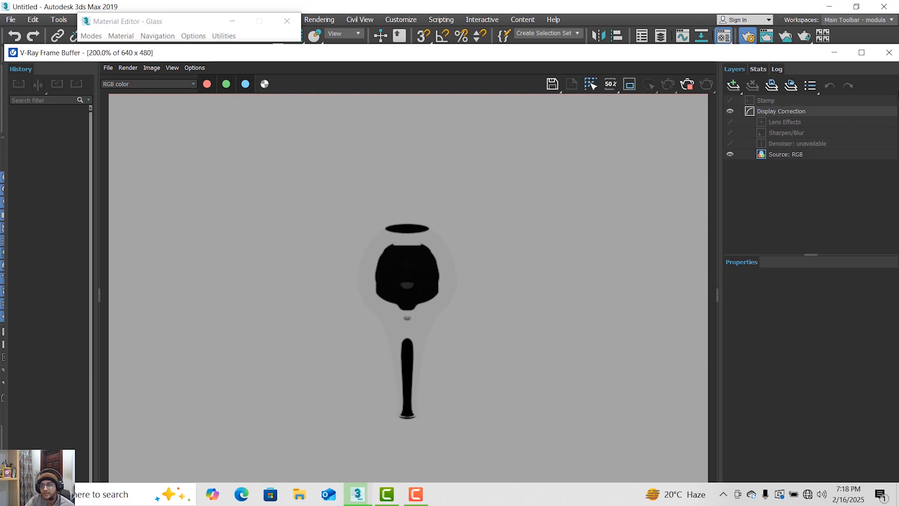
pyautogui.click(888, 53)
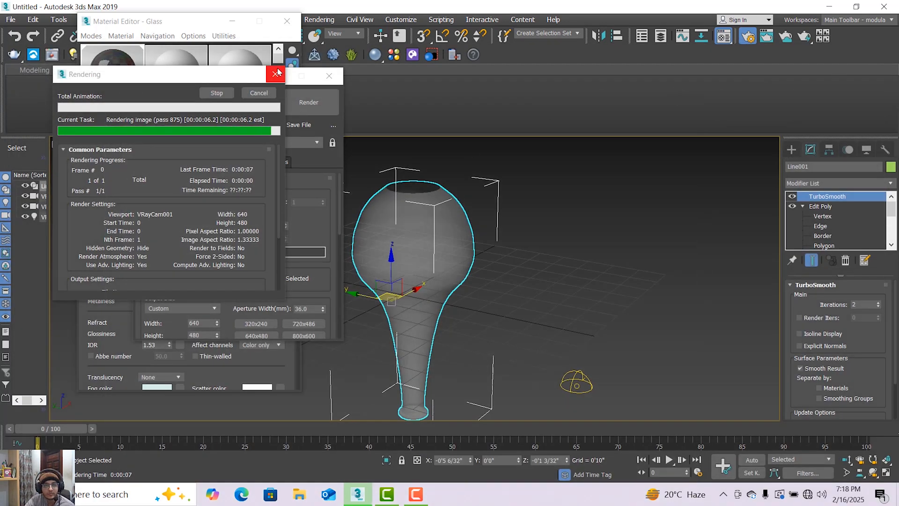
pyautogui.click(275, 74)
pyautogui.click(328, 76)
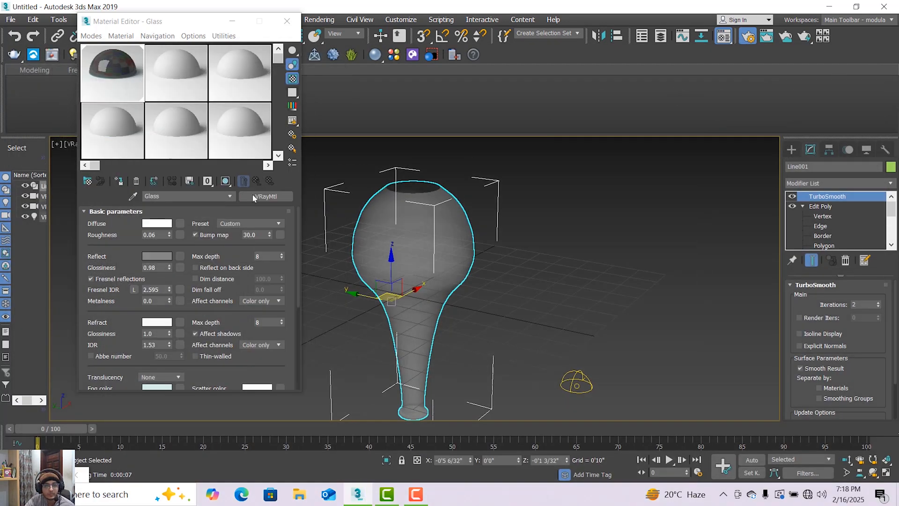
# Step: Set the Glass material's Fresnel IOR to 2.647 and its reflection glossiness to 0.96, keeping the current reflection colour
pyautogui.click(163, 257)
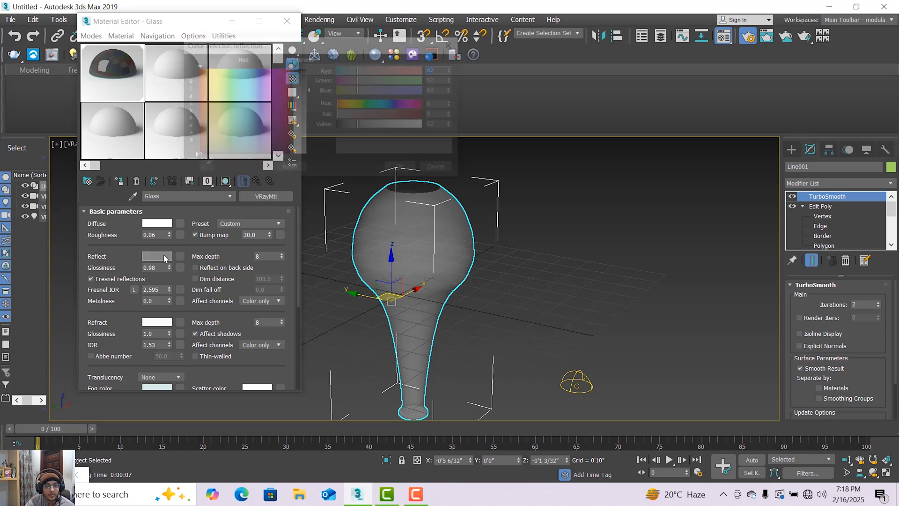
pyautogui.click(439, 168)
pyautogui.click(169, 290)
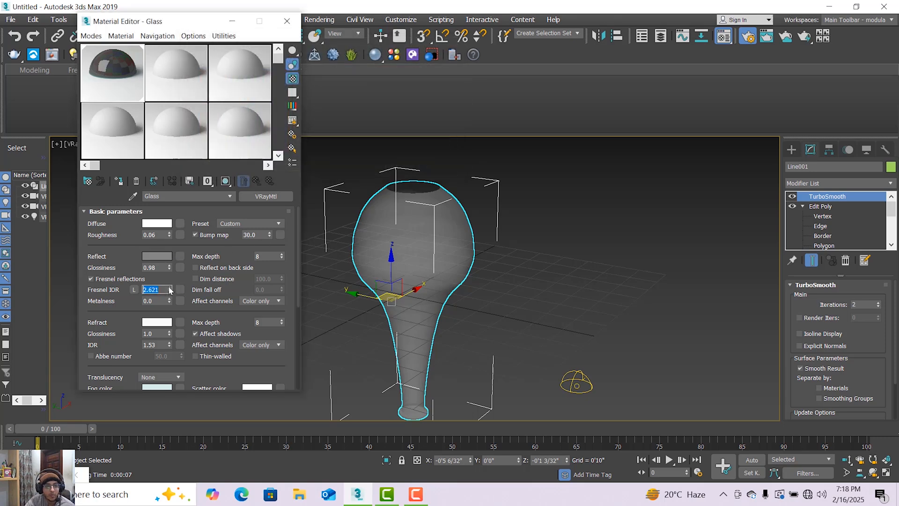
pyautogui.click(170, 265)
pyautogui.click(169, 270)
pyautogui.click(157, 256)
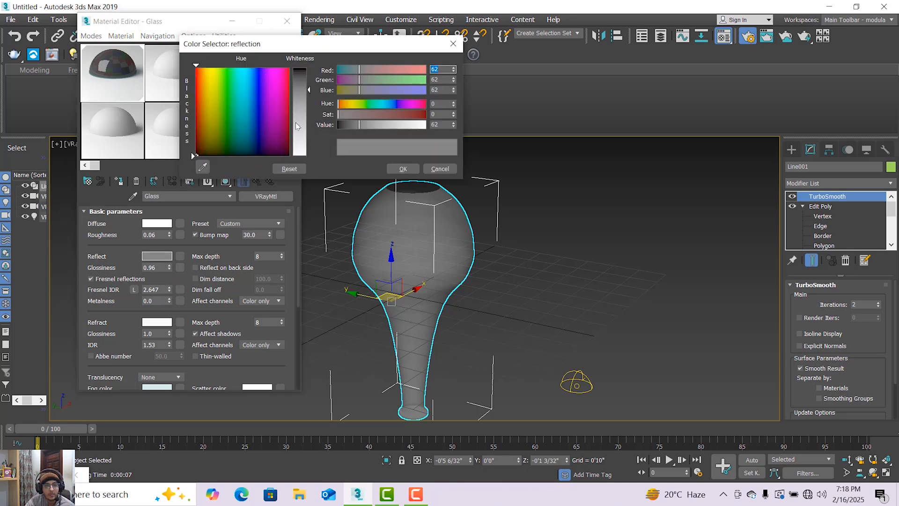
pyautogui.click(440, 169)
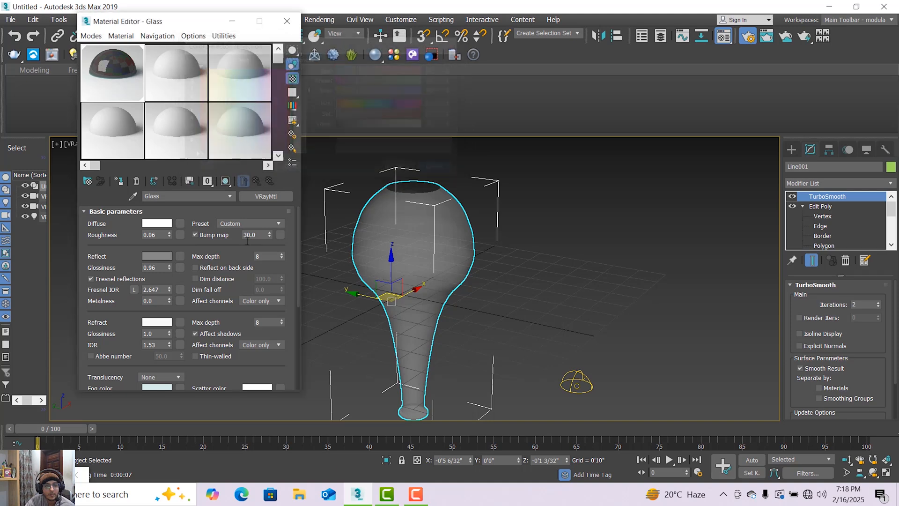
# Step: Set the Glass material's reflection glossiness to 0.91 and reassign it to the vessel with shaded display in the viewport turned on
pyautogui.moveTo(169, 267); pyautogui.dragTo(177, 312)
pyautogui.moveTo(183, 358); pyautogui.dragTo(186, 345)
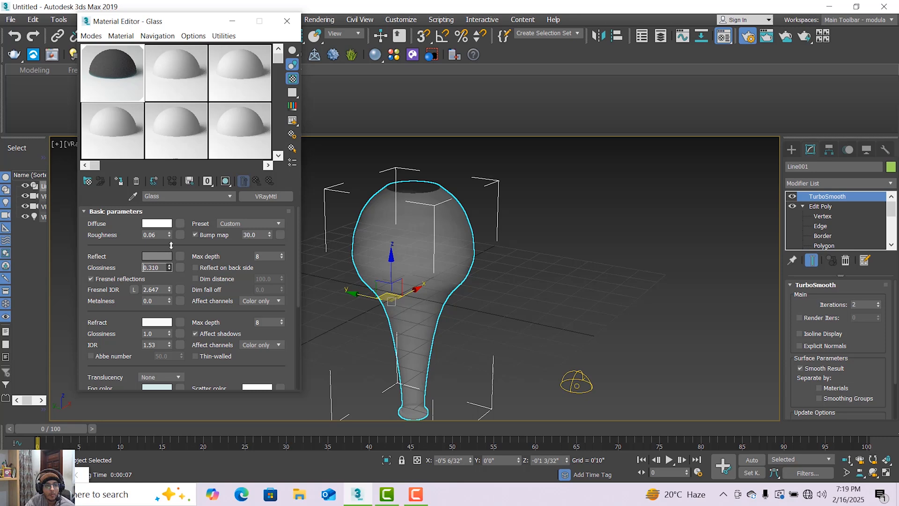
pyautogui.click(169, 260)
pyautogui.moveTo(169, 265); pyautogui.dragTo(177, 233)
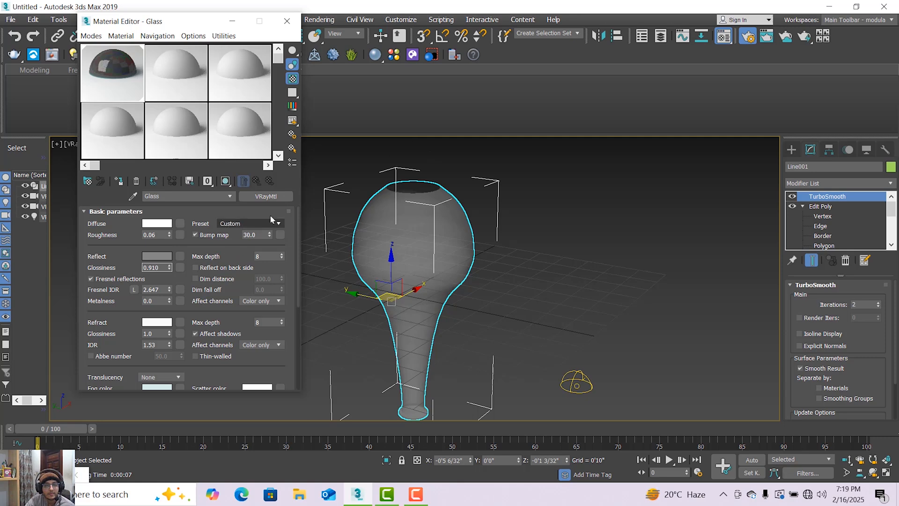
pyautogui.click(118, 181)
pyautogui.click(223, 180)
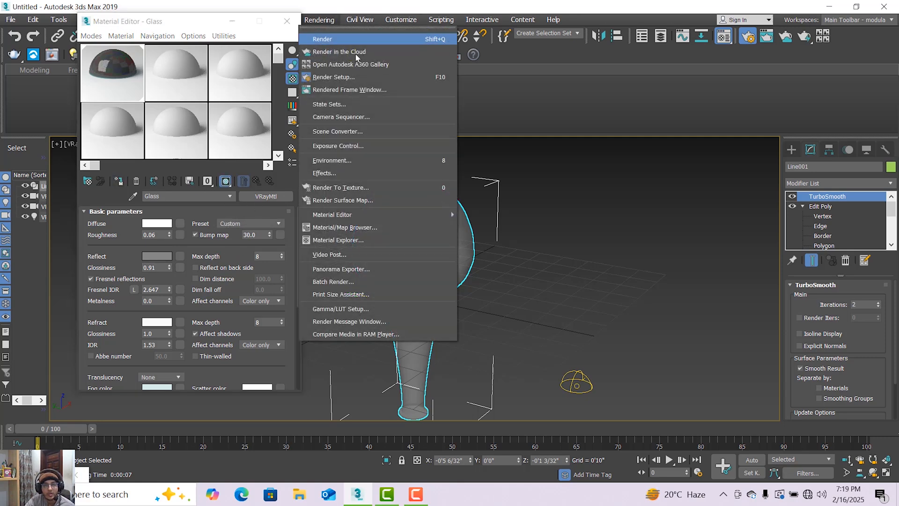
# Step: Render the vessel with the lowered reflection glossiness, examine the glass at several magnifications and close the render windows
pyautogui.click(319, 19)
pyautogui.click(369, 76)
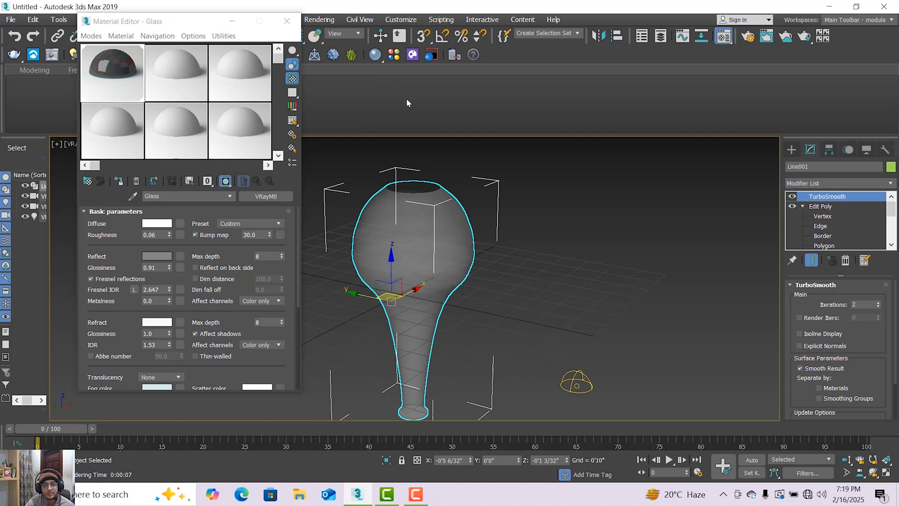
pyautogui.click(320, 20)
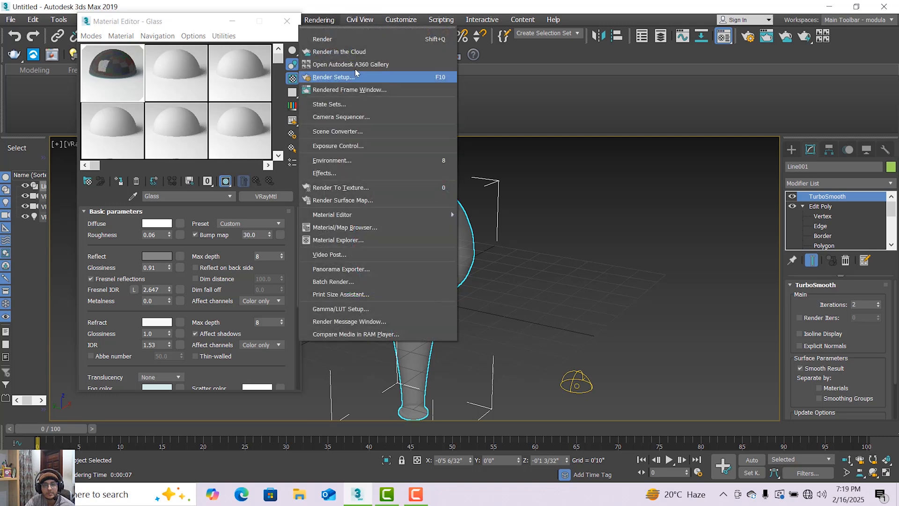
pyautogui.click(356, 78)
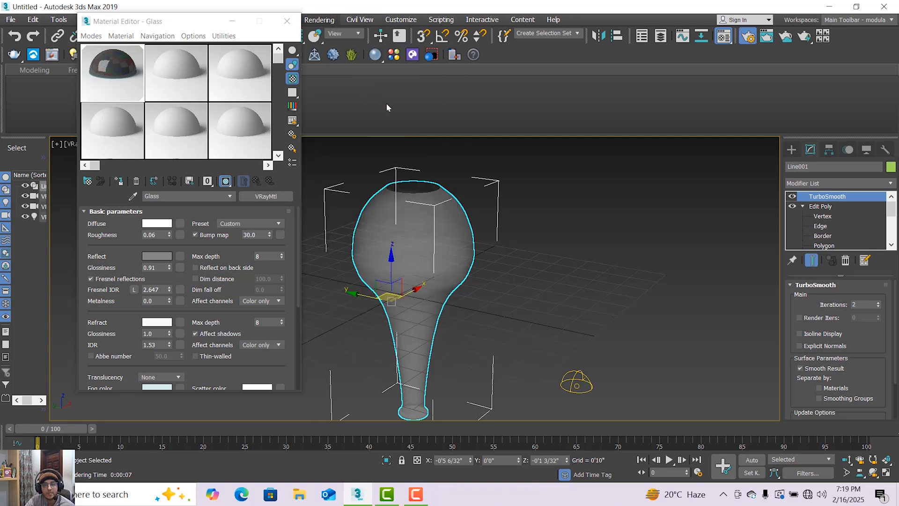
pyautogui.click(322, 99)
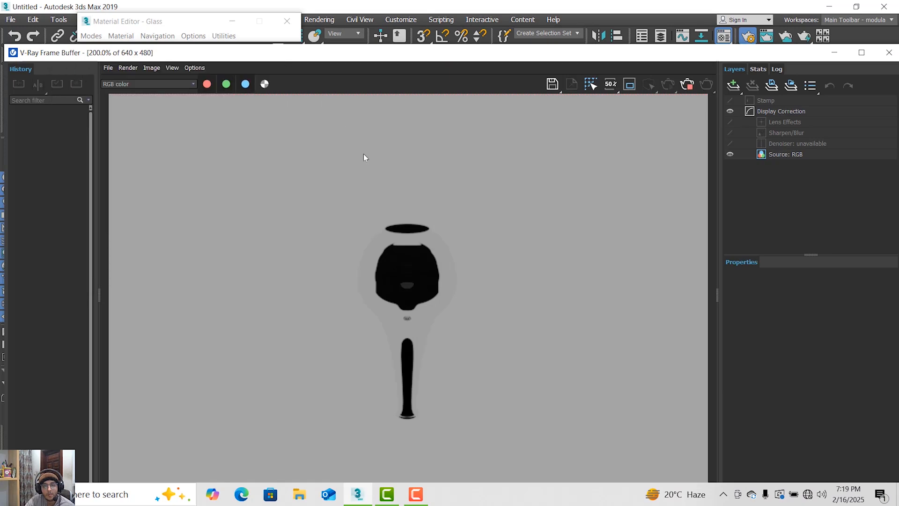
pyautogui.scroll(1, 421, 303)
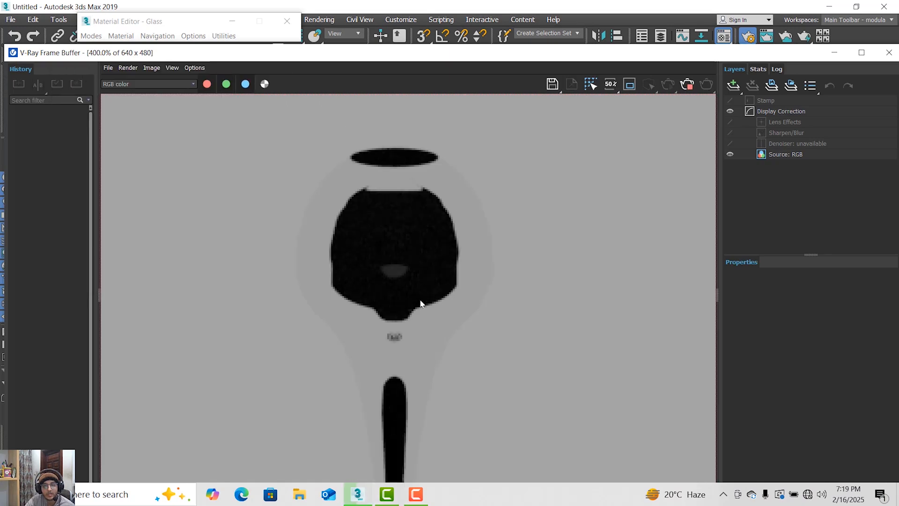
pyautogui.scroll(-1, 420, 303)
pyautogui.scroll(-1, 437, 301)
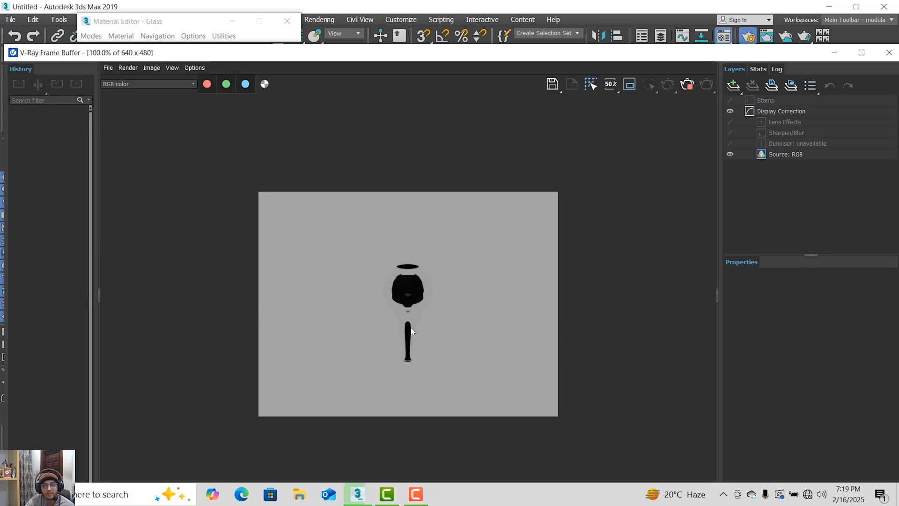
pyautogui.scroll(1, 408, 333)
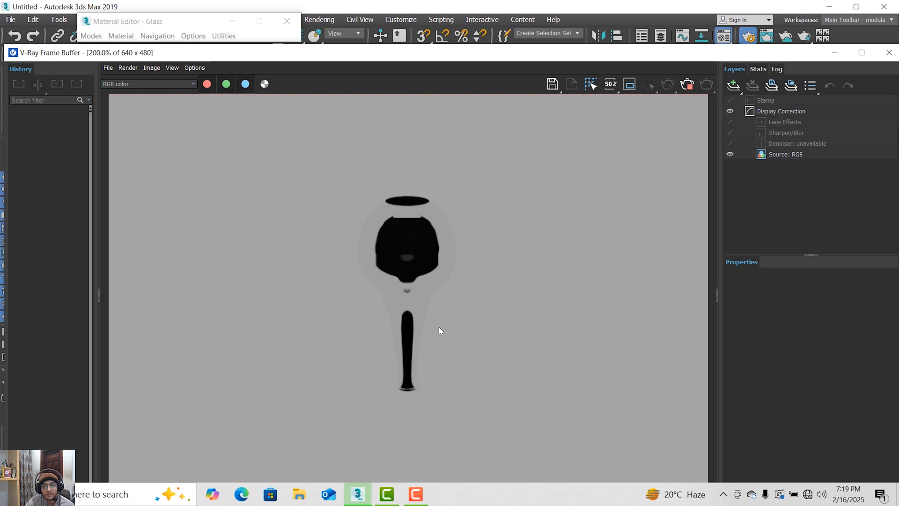
pyautogui.scroll(-1, 439, 331)
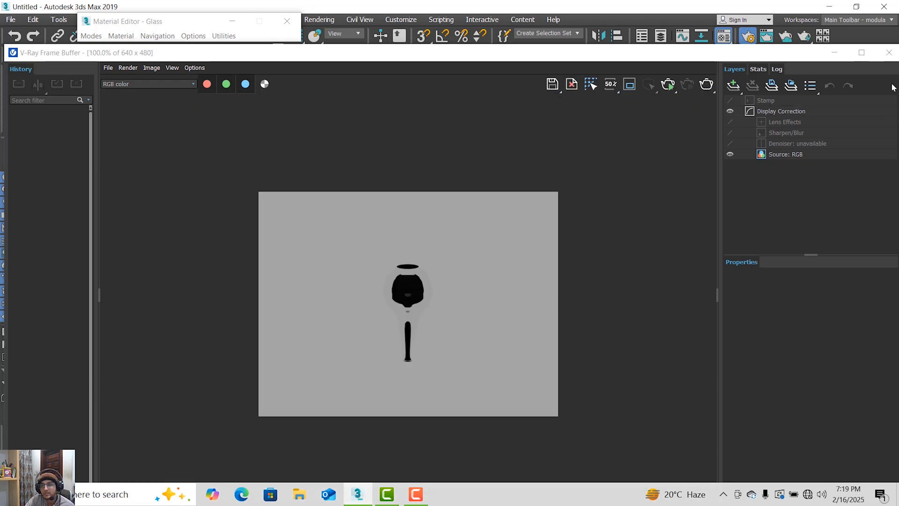
pyautogui.click(888, 52)
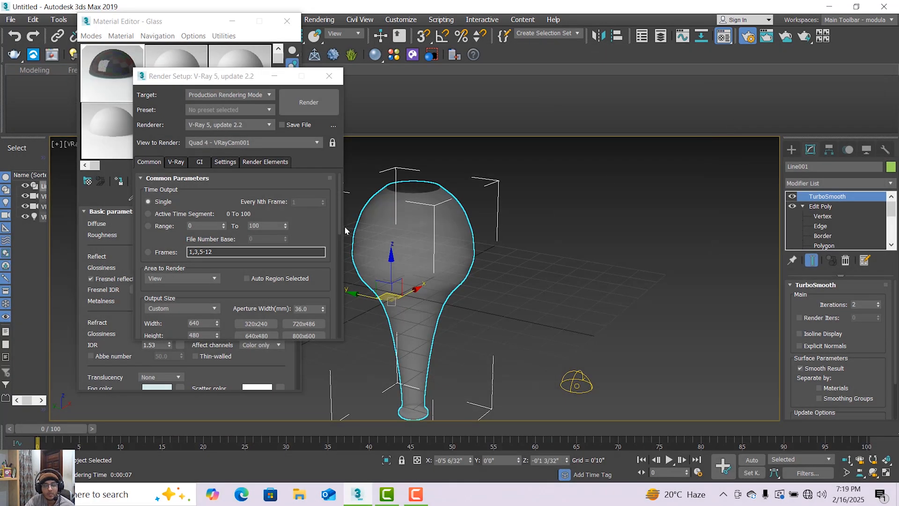
pyautogui.click(329, 76)
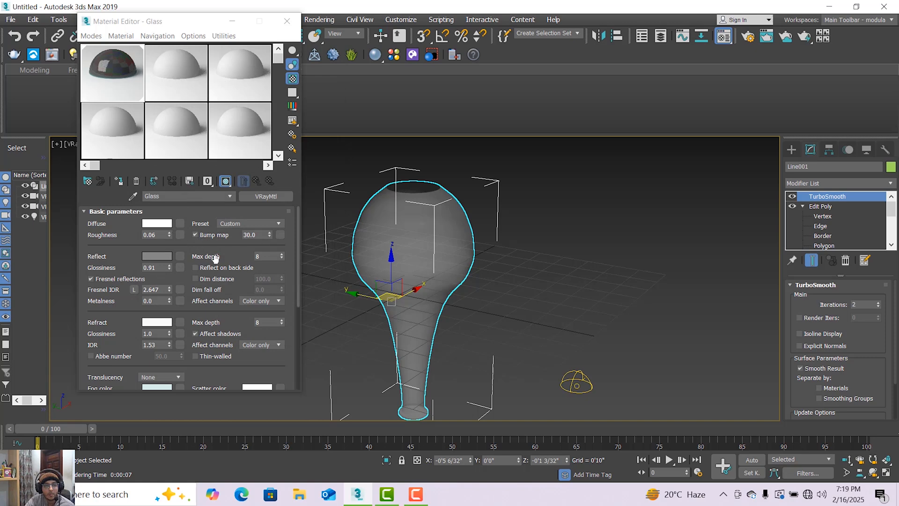
# Step: Set the Glass material's diffuse colour to pure black
pyautogui.click(167, 225)
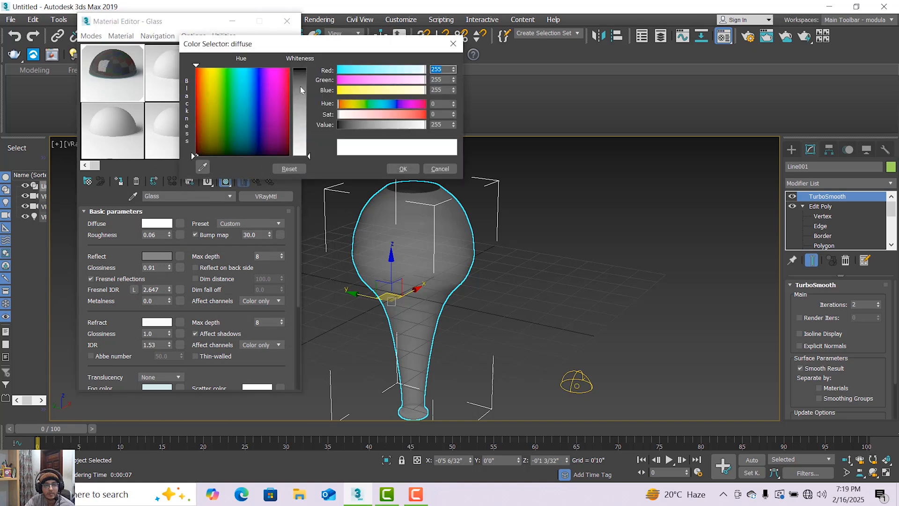
pyautogui.moveTo(301, 90); pyautogui.dragTo(301, 66)
pyautogui.click(402, 169)
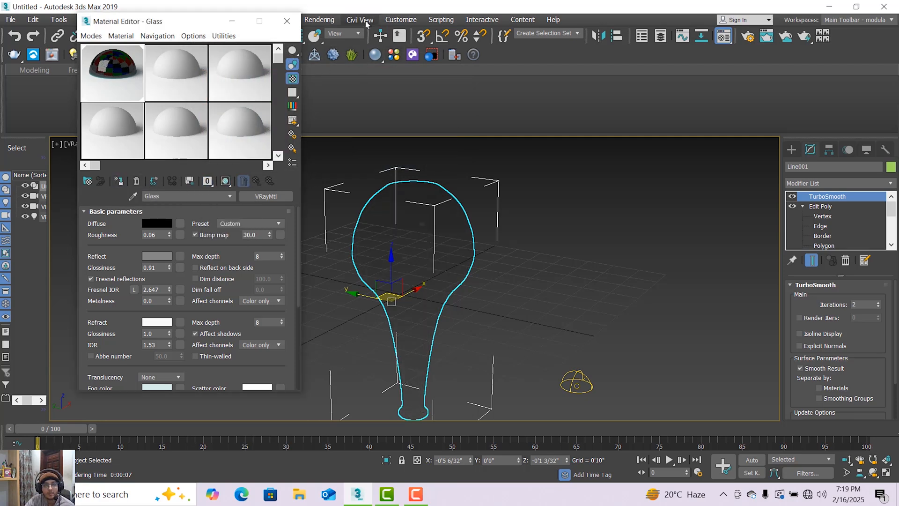
# Step: Render the vessel with the black diffuse colour, compare the glass up close and at full frame, and close the render windows
pyautogui.click(319, 20)
pyautogui.click(356, 76)
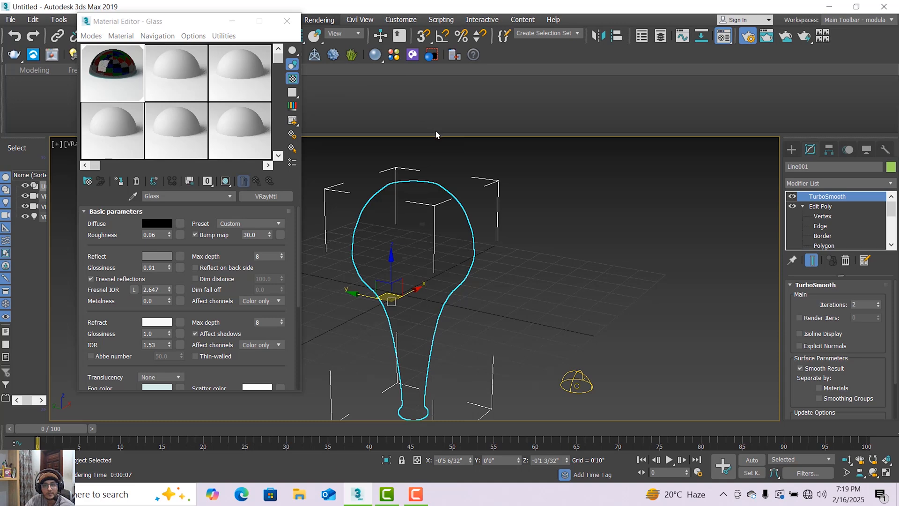
pyautogui.click(309, 101)
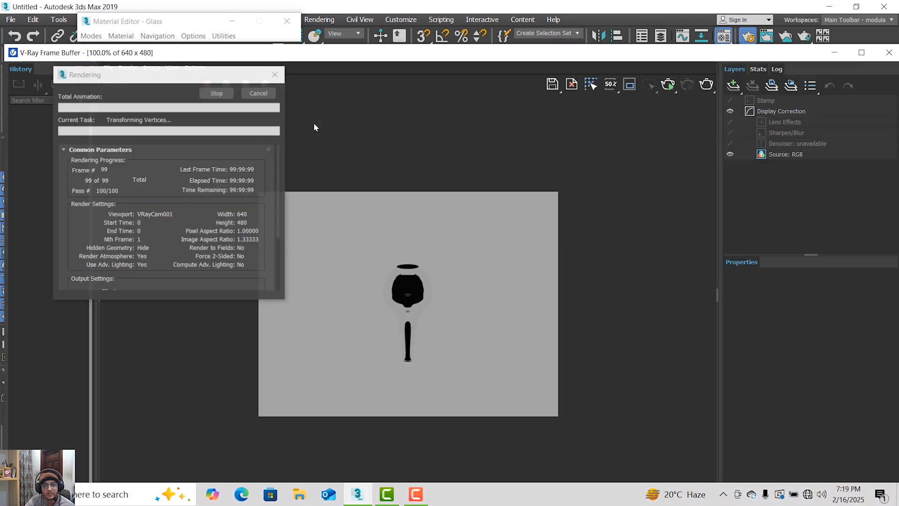
pyautogui.scroll(1, 408, 295)
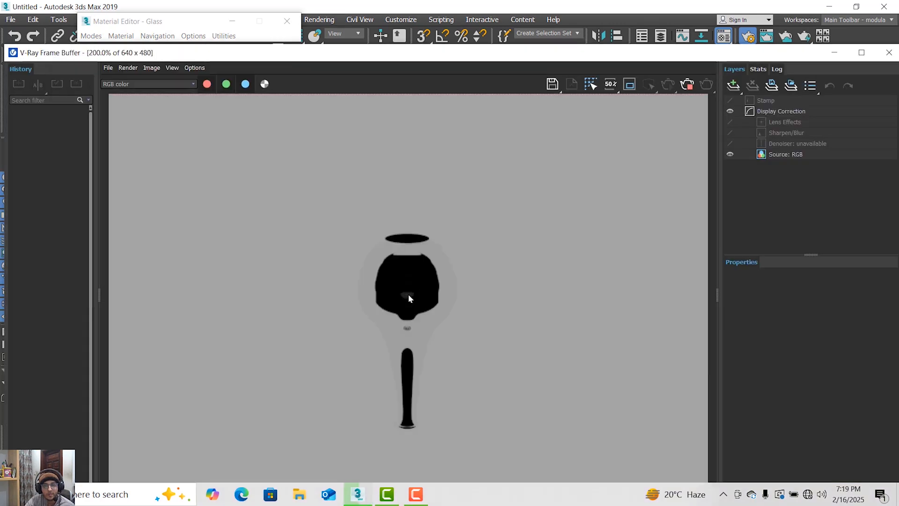
pyautogui.scroll(1, 426, 311)
pyautogui.scroll(-2, 426, 311)
pyautogui.scroll(1, 402, 324)
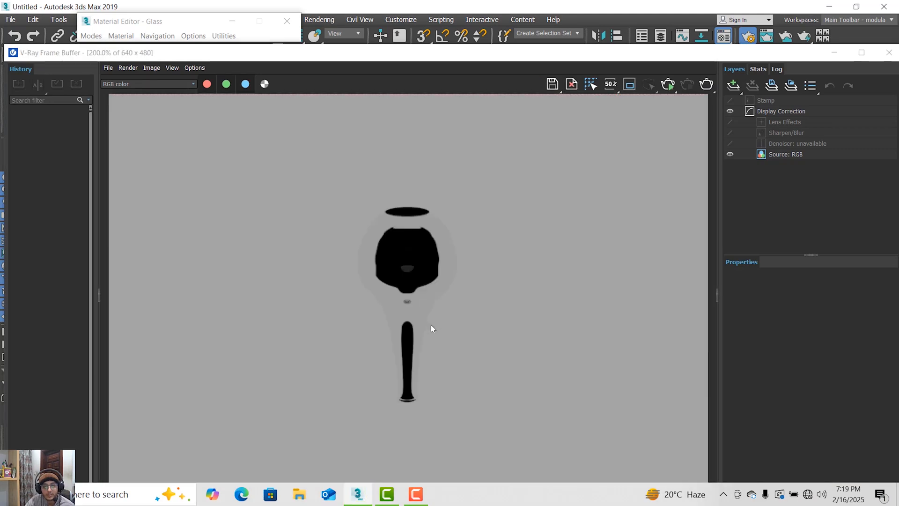
pyautogui.scroll(-1, 431, 328)
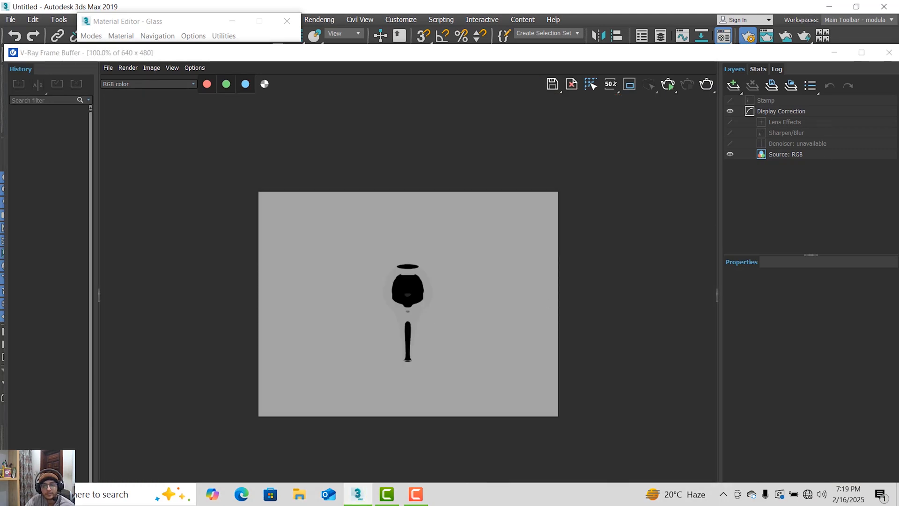
pyautogui.click(888, 53)
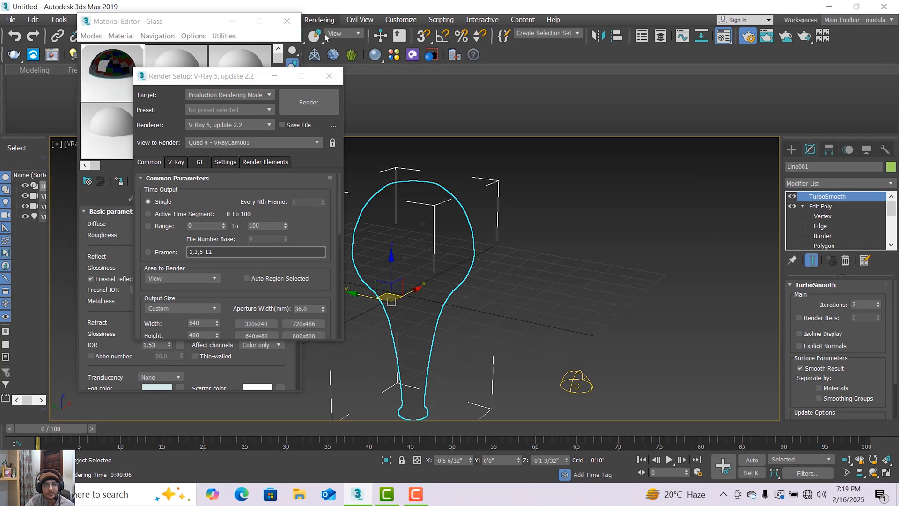
pyautogui.click(329, 76)
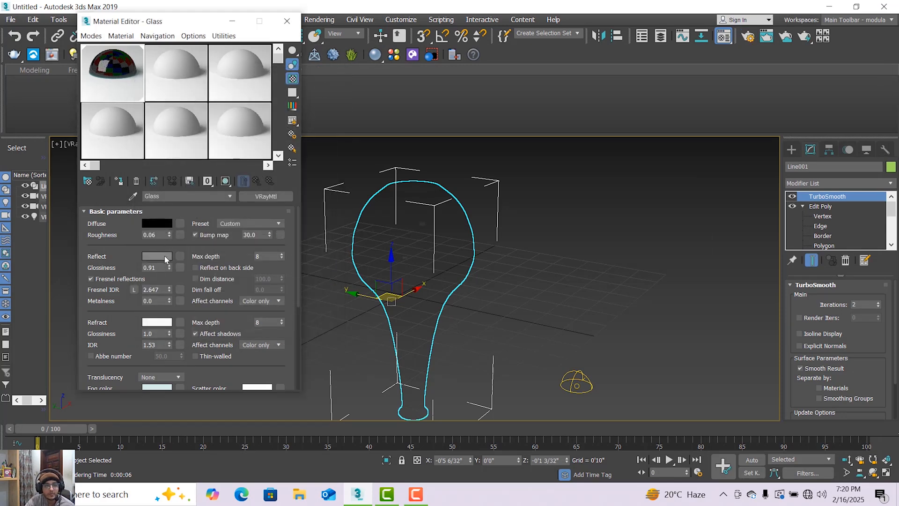
# Step: Set the Glass material's reflection colour to white (value 255) and turn on its shaded display in the viewport
pyautogui.click(164, 255)
pyautogui.moveTo(309, 102); pyautogui.dragTo(316, 161)
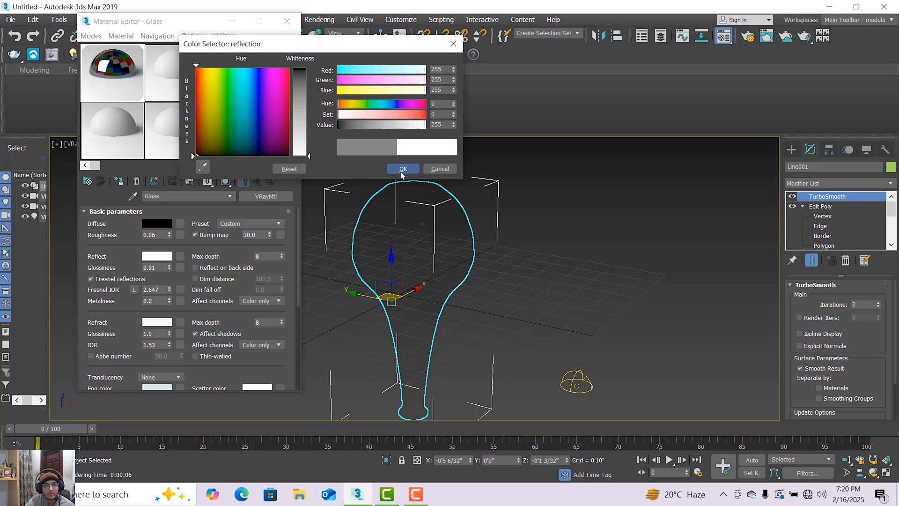
pyautogui.click(401, 169)
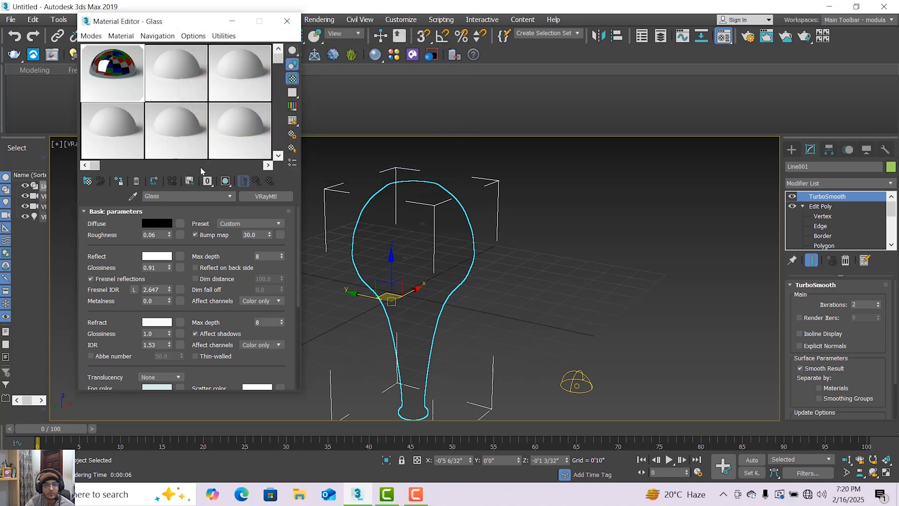
pyautogui.click(225, 181)
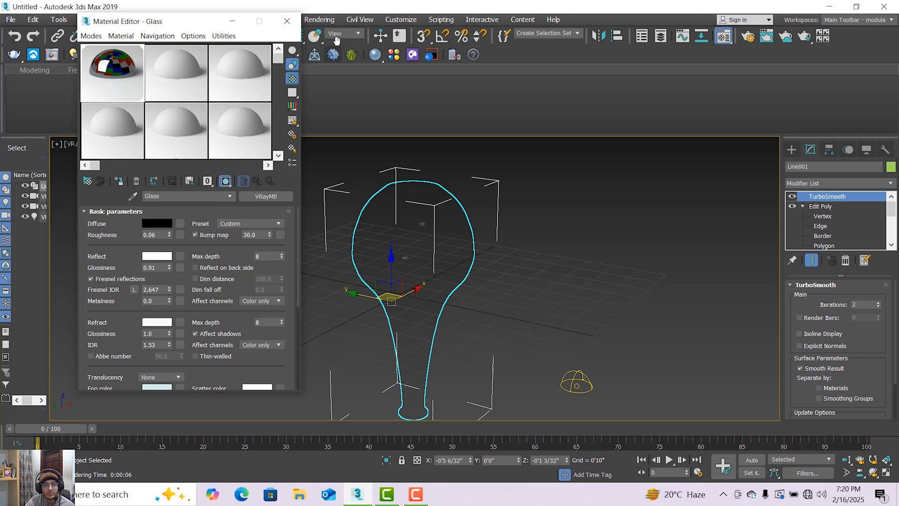
# Step: Render the vessel with the white reflection colour, examine the glass up close and at full frame, and close the render windows
pyautogui.click(319, 19)
pyautogui.click(352, 77)
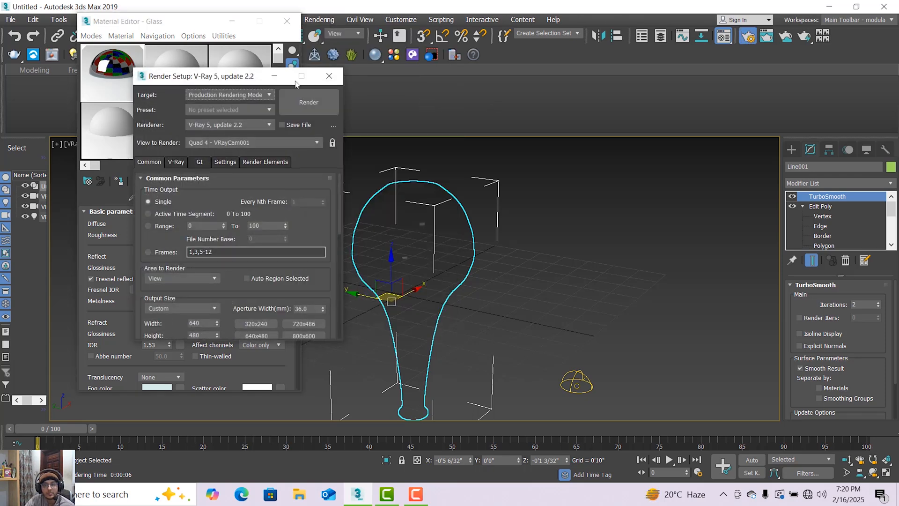
pyautogui.click(302, 98)
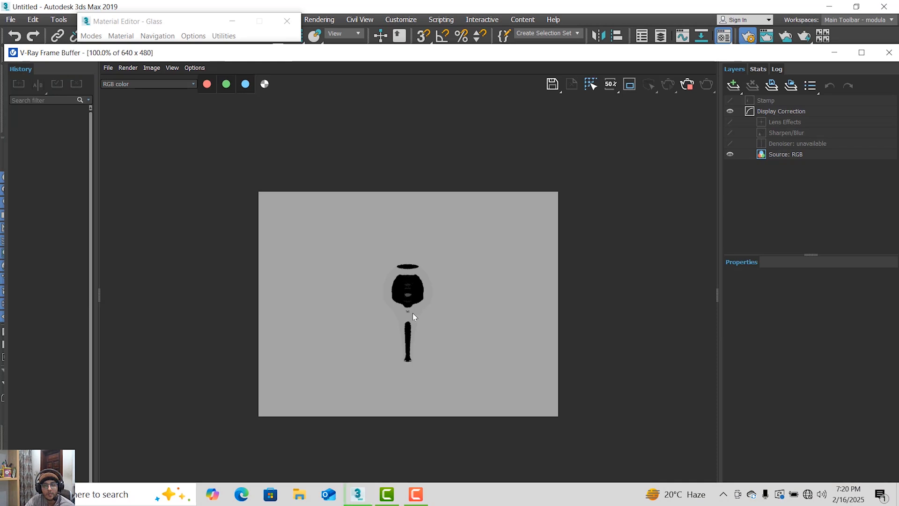
pyautogui.scroll(1, 412, 309)
pyautogui.scroll(1, 422, 308)
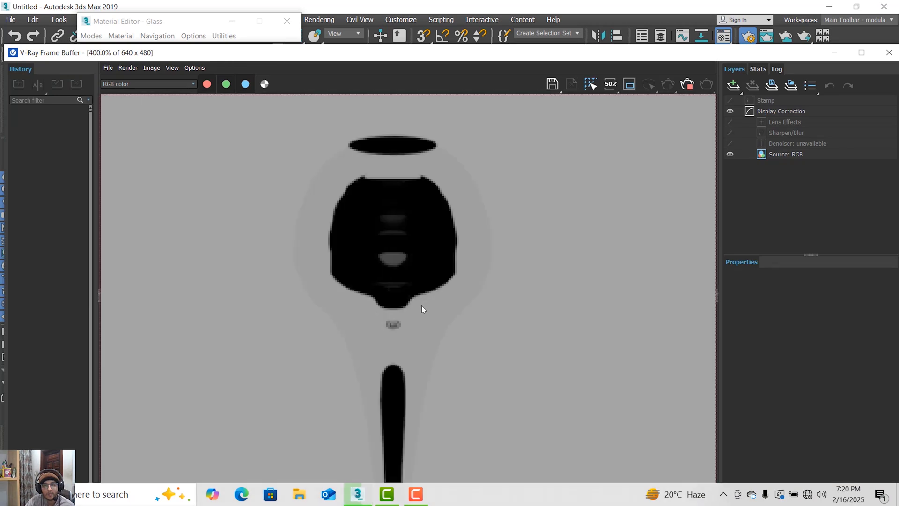
pyautogui.scroll(-1, 421, 309)
pyautogui.scroll(-1, 421, 307)
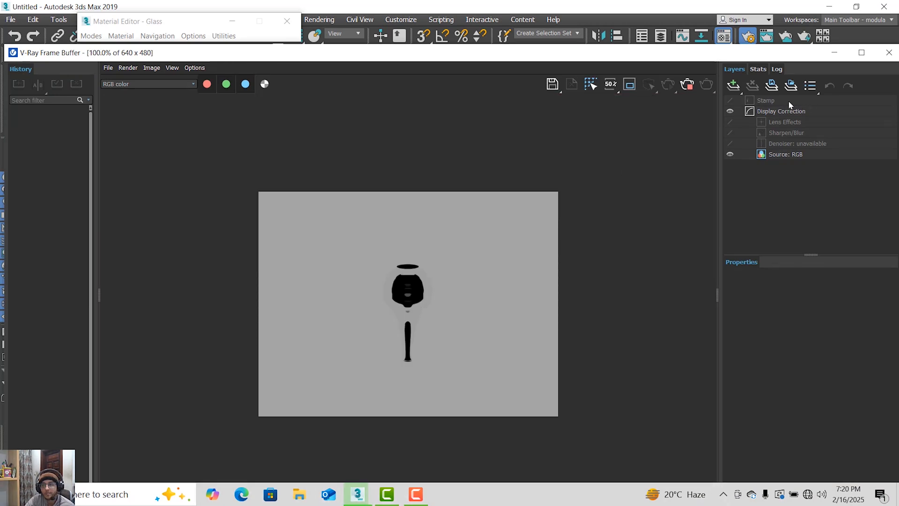
pyautogui.moveTo(653, 56); pyautogui.dragTo(594, 91)
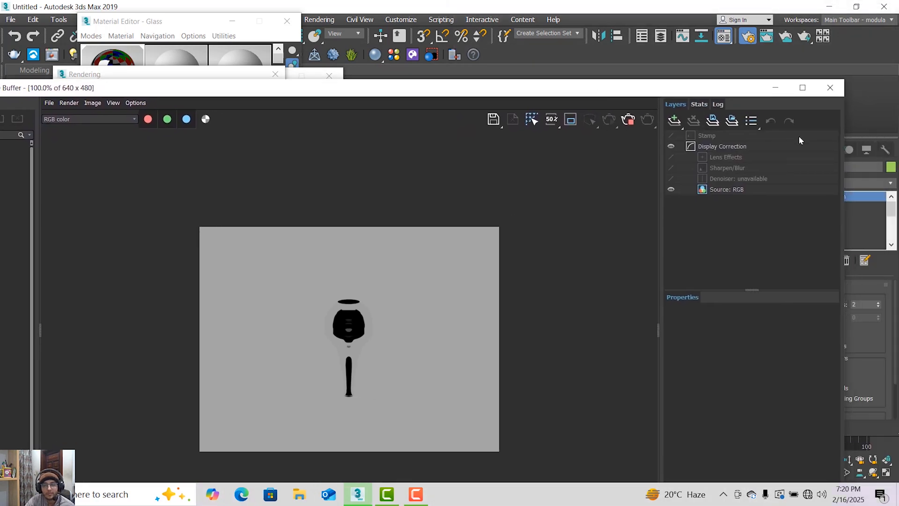
pyautogui.click(830, 88)
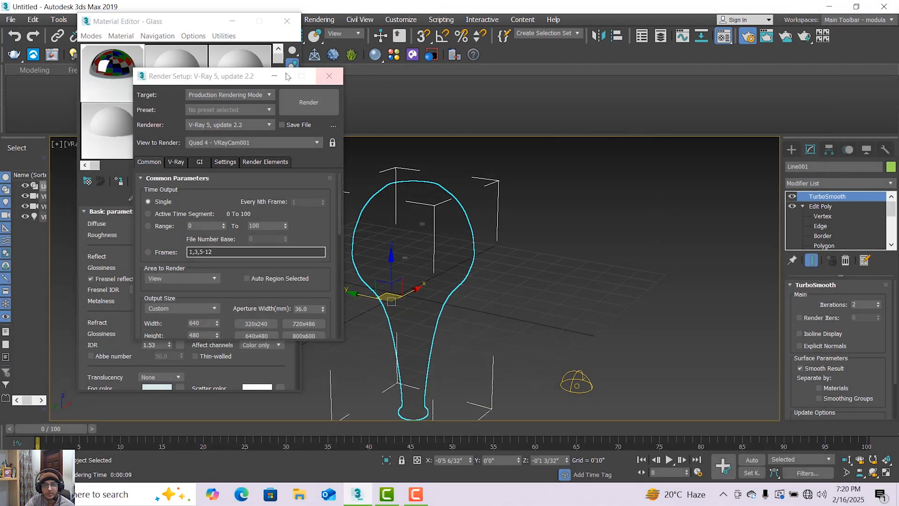
pyautogui.click(319, 79)
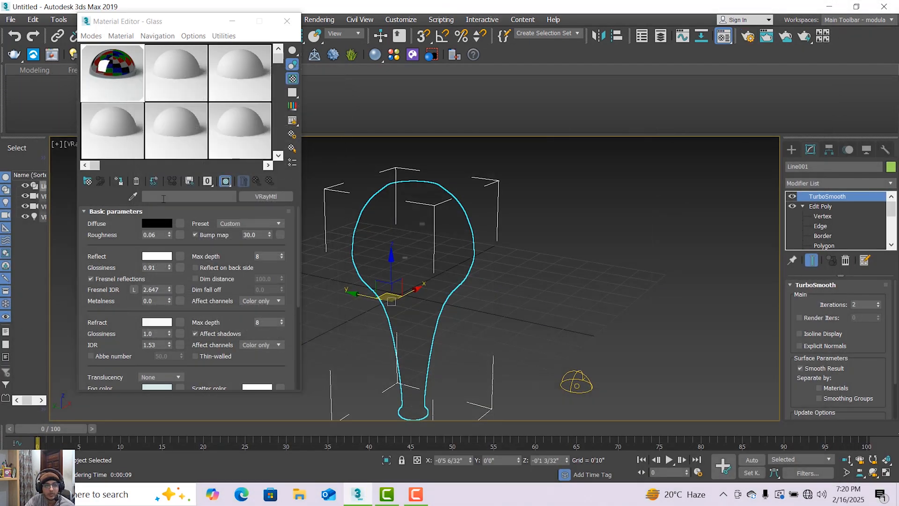
# Step: Set the Glass material's diffuse colour to grey (value 79) and assign the material to the vessel with shaded viewport display
pyautogui.click(155, 224)
pyautogui.moveTo(302, 100); pyautogui.dragTo(302, 107)
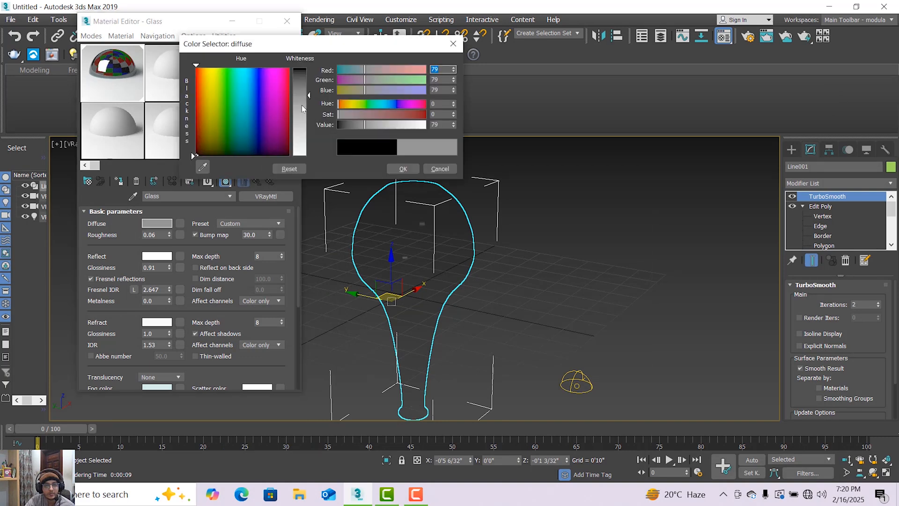
pyautogui.click(403, 168)
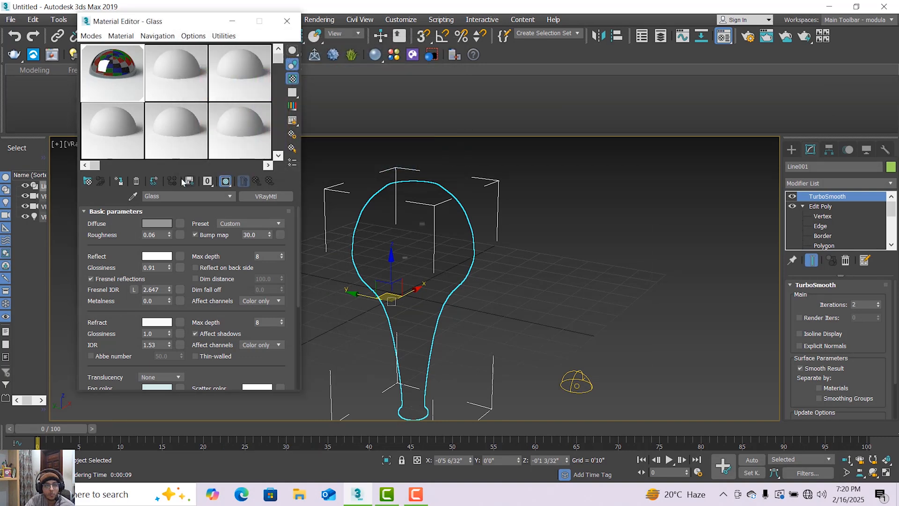
pyautogui.click(120, 182)
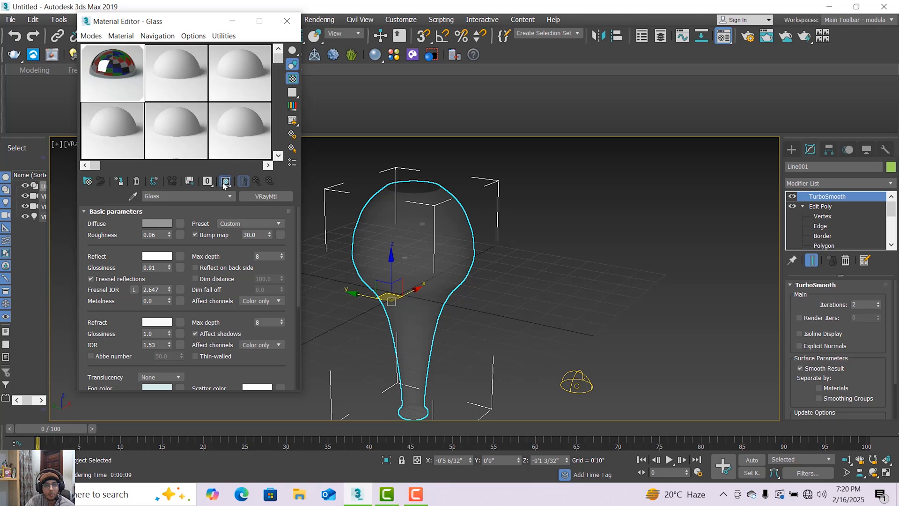
pyautogui.click(225, 181)
# Step: Render the vessel with the grey diffuse colour, inspect the dark areas of the glass, and dismiss the render windows
pyautogui.click(318, 19)
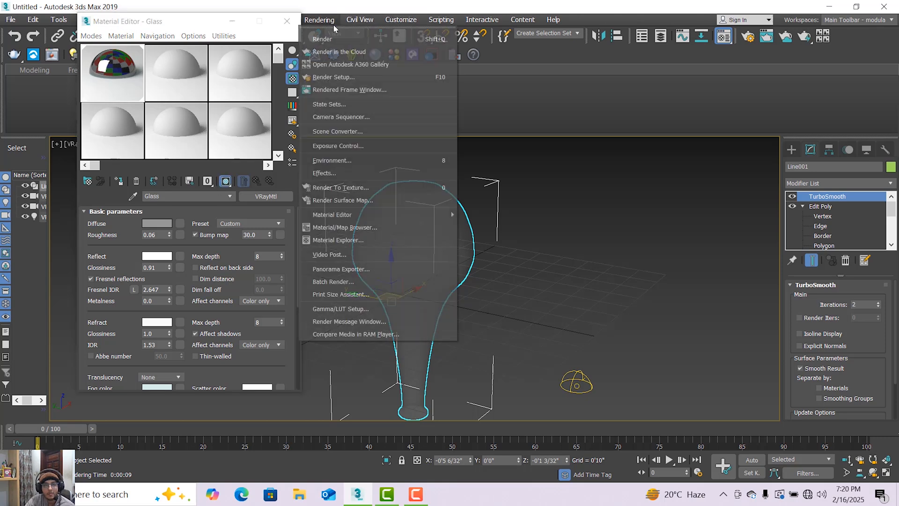
pyautogui.click(352, 78)
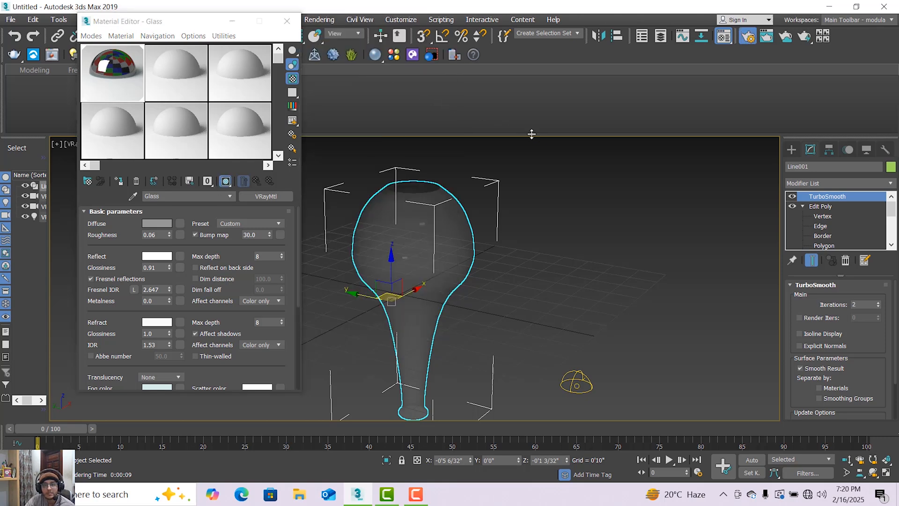
pyautogui.click(328, 109)
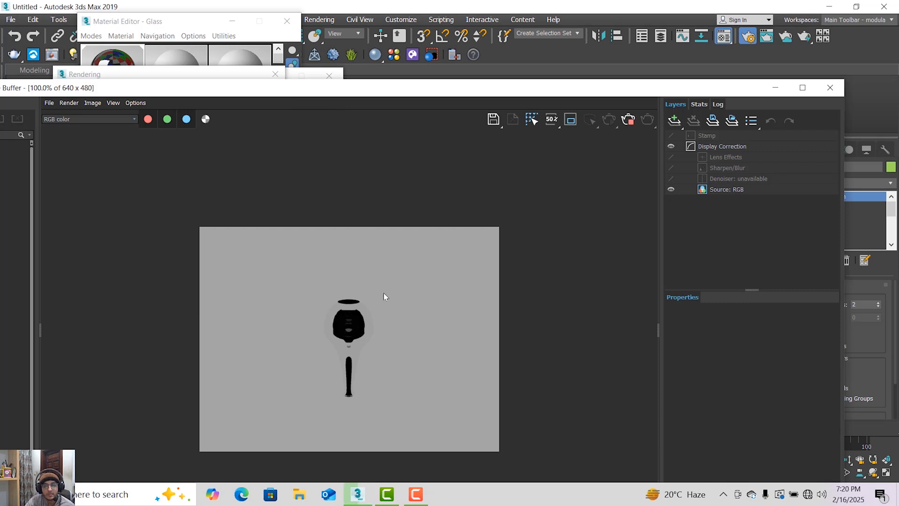
pyautogui.scroll(2, 349, 337)
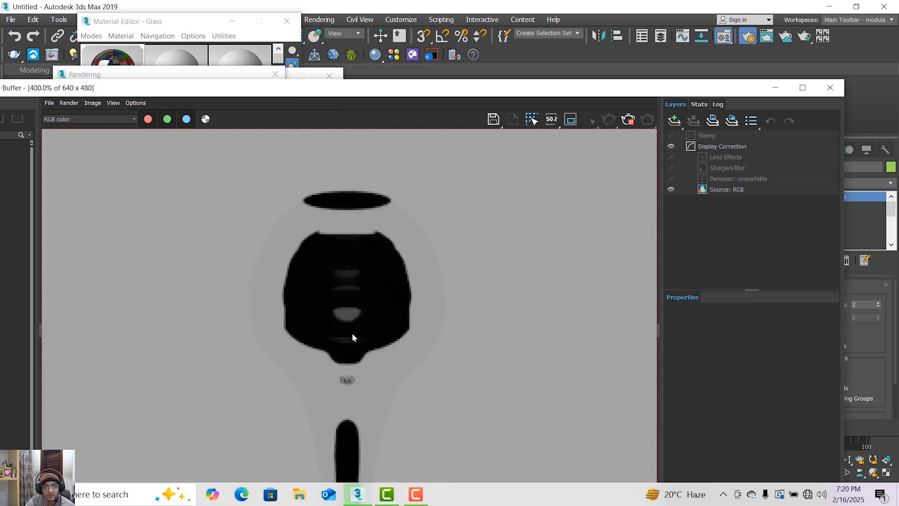
pyautogui.scroll(-1, 354, 336)
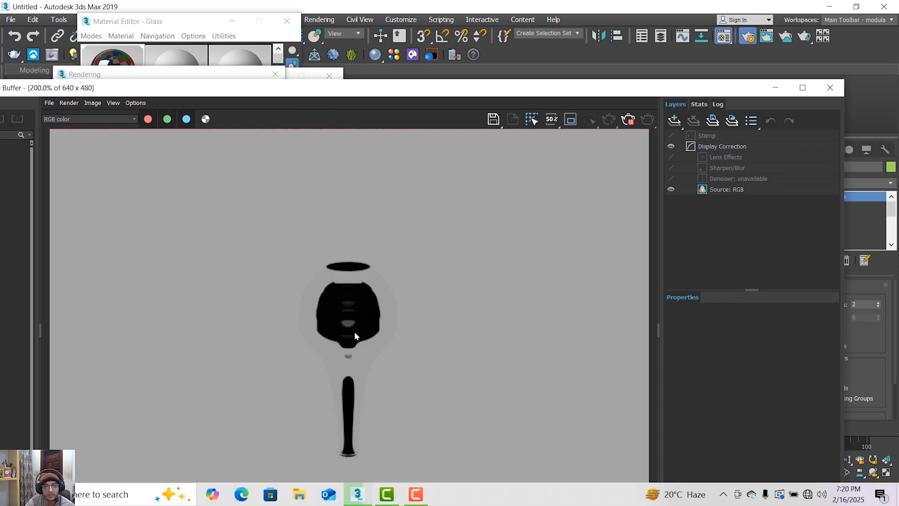
pyautogui.click(830, 88)
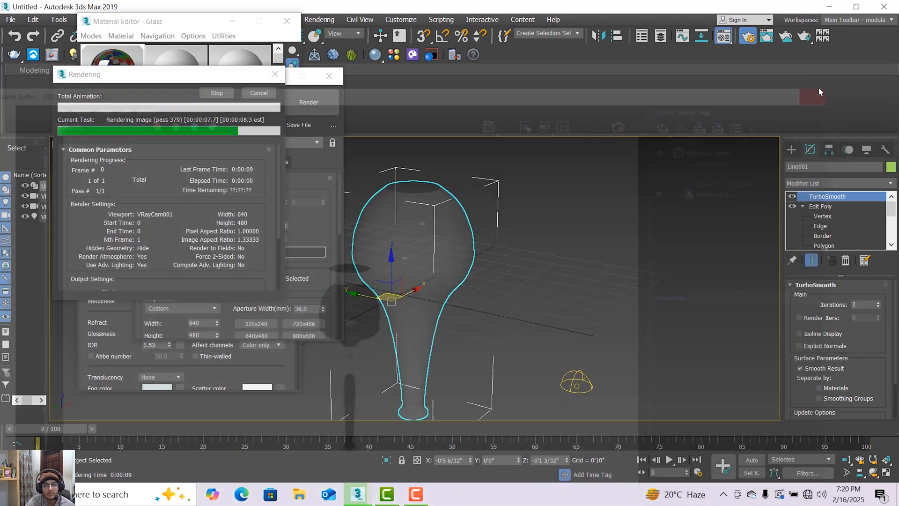
pyautogui.click(276, 71)
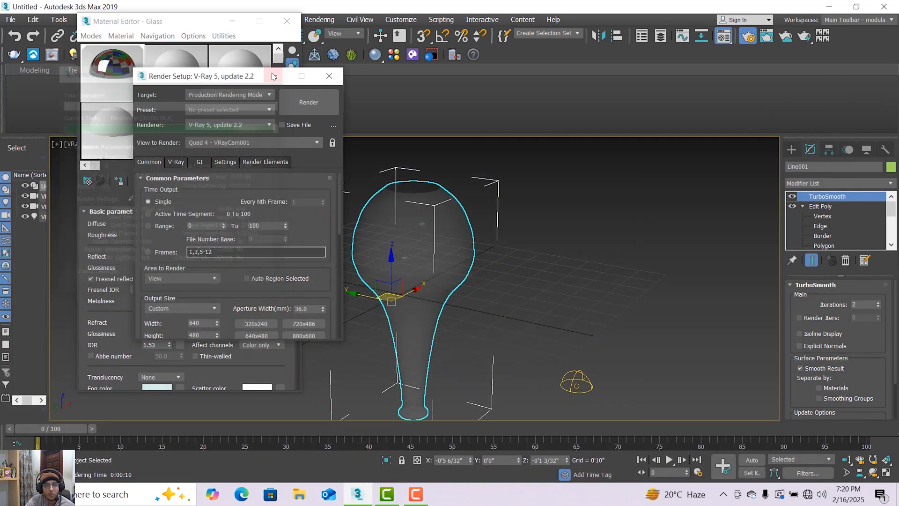
pyautogui.click(275, 73)
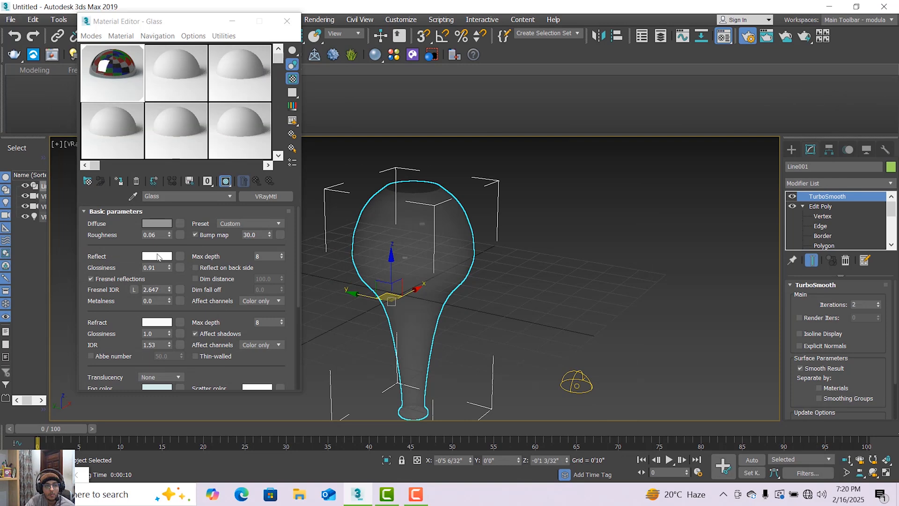
# Step: Set the Glass material's reflection colour to dark grey (value 34)
pyautogui.click(159, 258)
pyautogui.moveTo(299, 109); pyautogui.dragTo(304, 79)
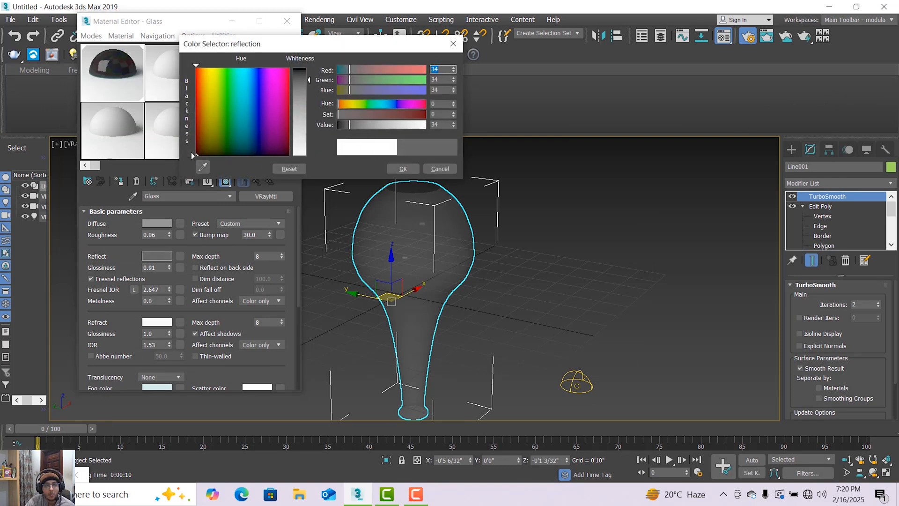
pyautogui.click(398, 168)
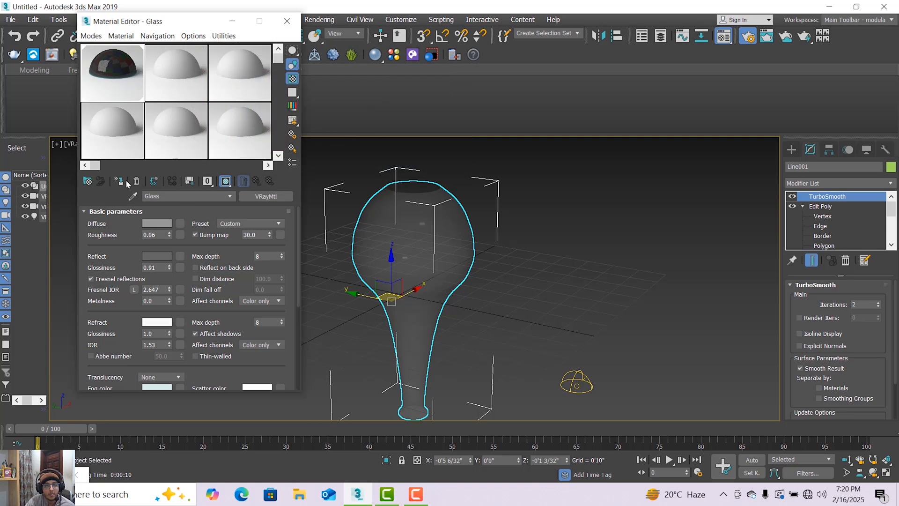
# Step: Render the vessel with the dark grey reflection colour, examine its bulb and neck at several magnifications, and close the render windows
pyautogui.click(318, 19)
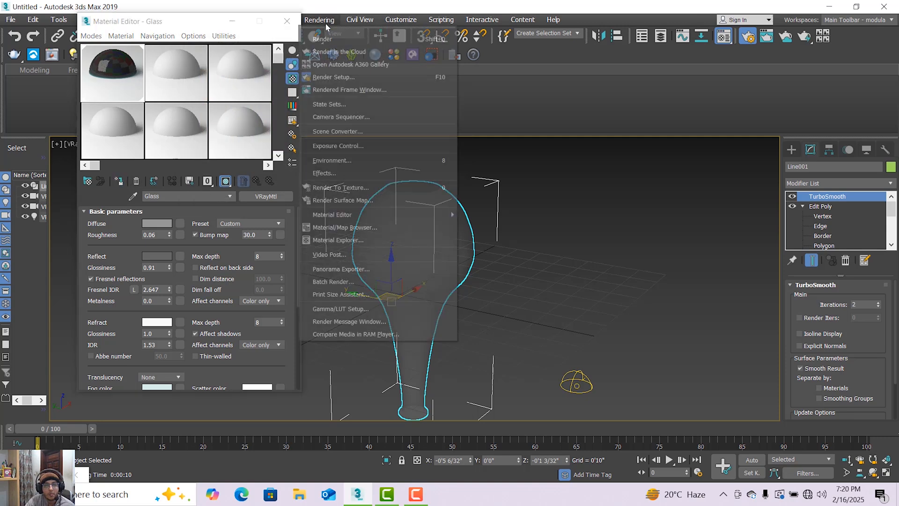
pyautogui.click(356, 77)
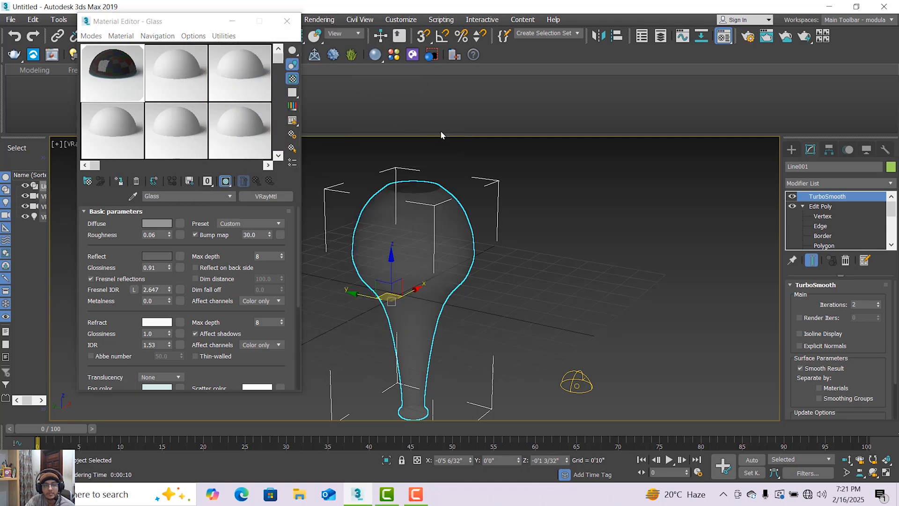
pyautogui.click(327, 20)
pyautogui.click(359, 76)
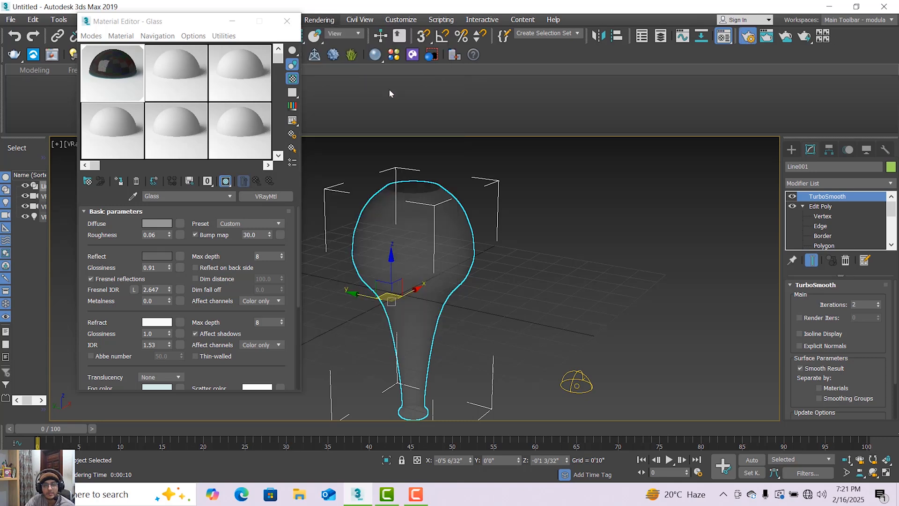
pyautogui.click(299, 96)
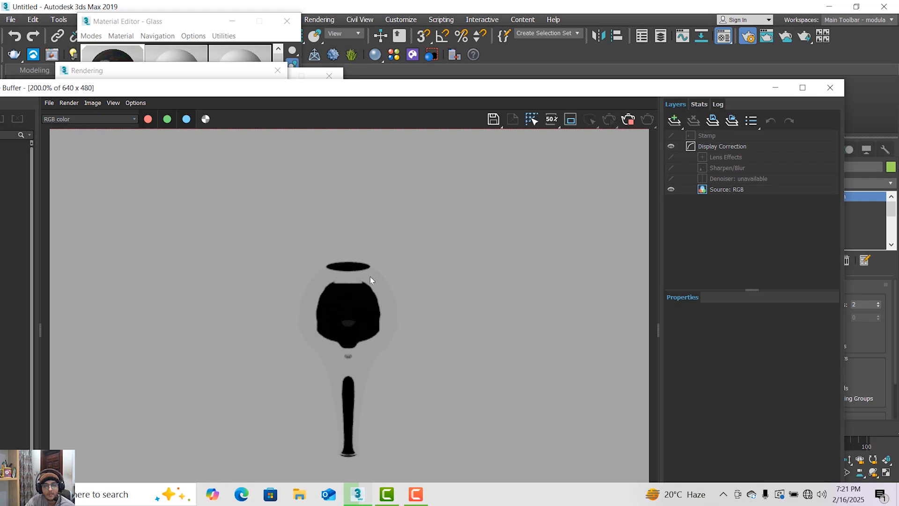
pyautogui.scroll(-1, 370, 279)
pyautogui.scroll(1, 359, 365)
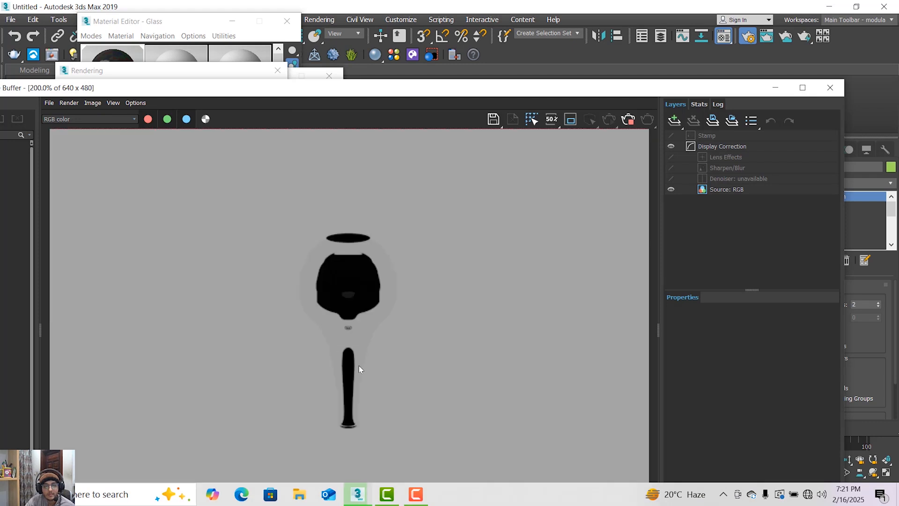
pyautogui.scroll(1, 359, 369)
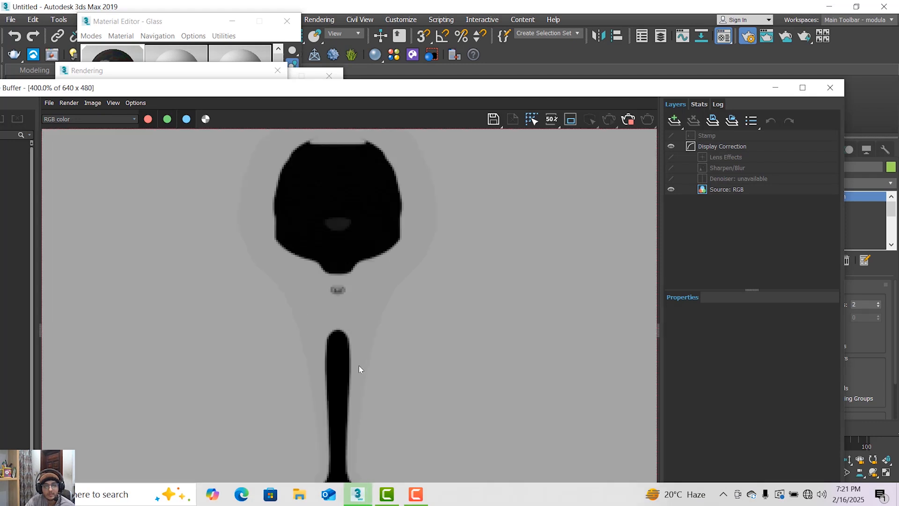
pyautogui.scroll(-1, 358, 365)
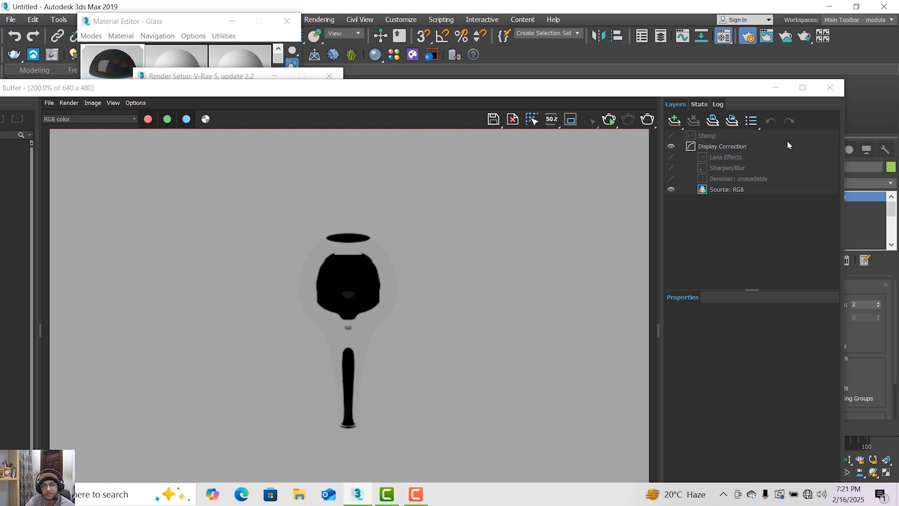
pyautogui.click(830, 87)
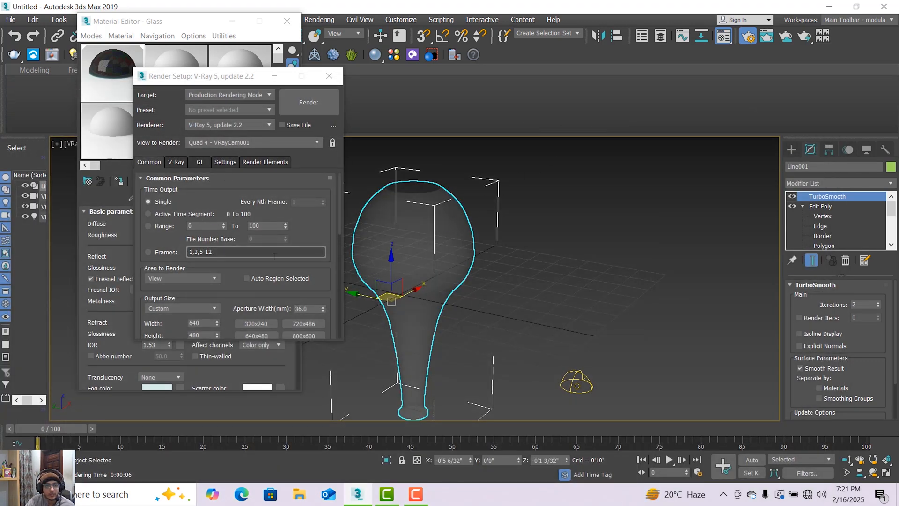
pyautogui.click(329, 75)
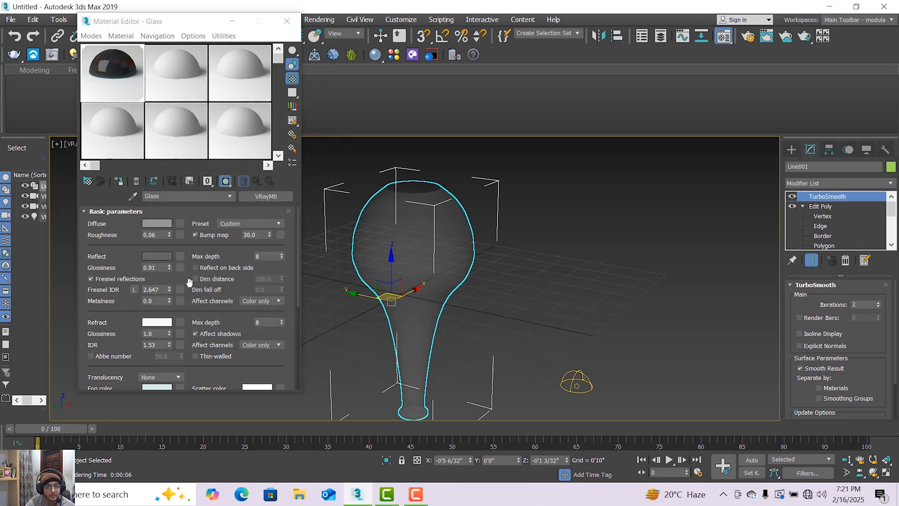
# Step: Turn off Fresnel reflections for the Glass material
pyautogui.click(93, 282)
pyautogui.click(92, 280)
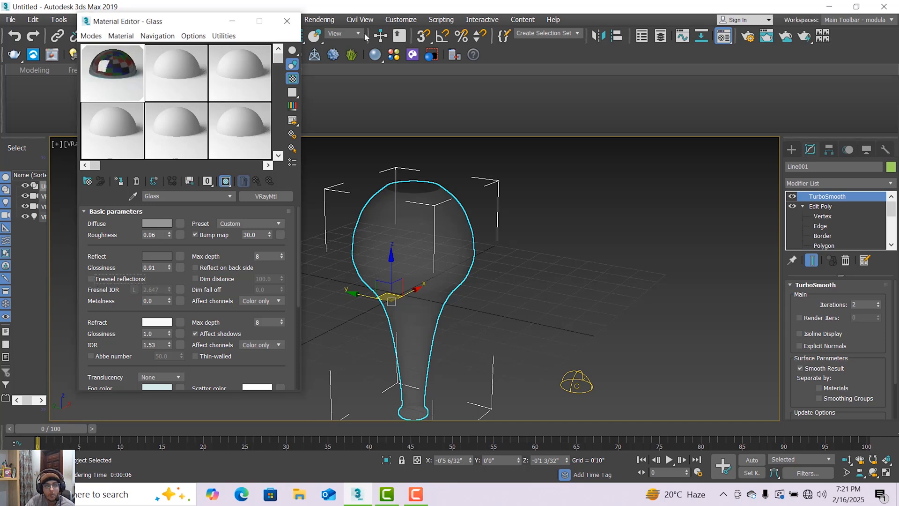
# Step: Render the vessel without Fresnel reflections and examine the glass bulb and neck at different magnifications
pyautogui.click(319, 20)
pyautogui.click(363, 77)
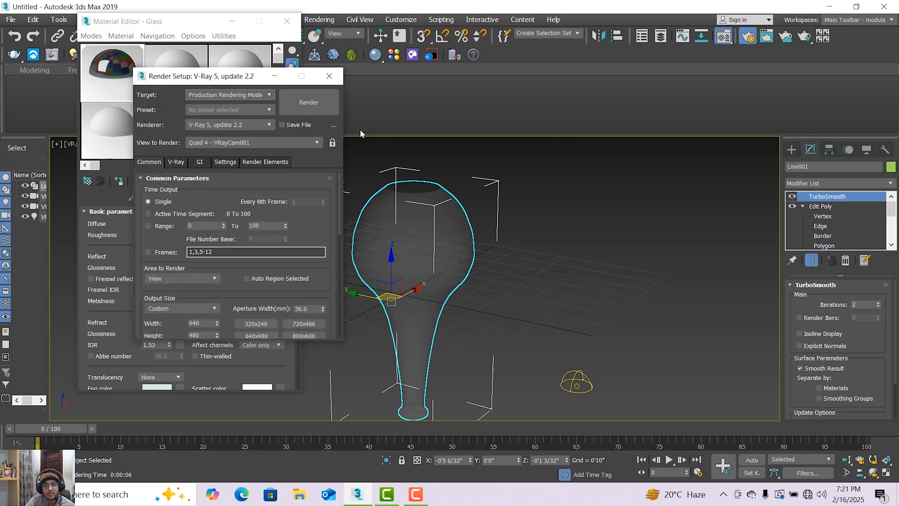
pyautogui.click(309, 107)
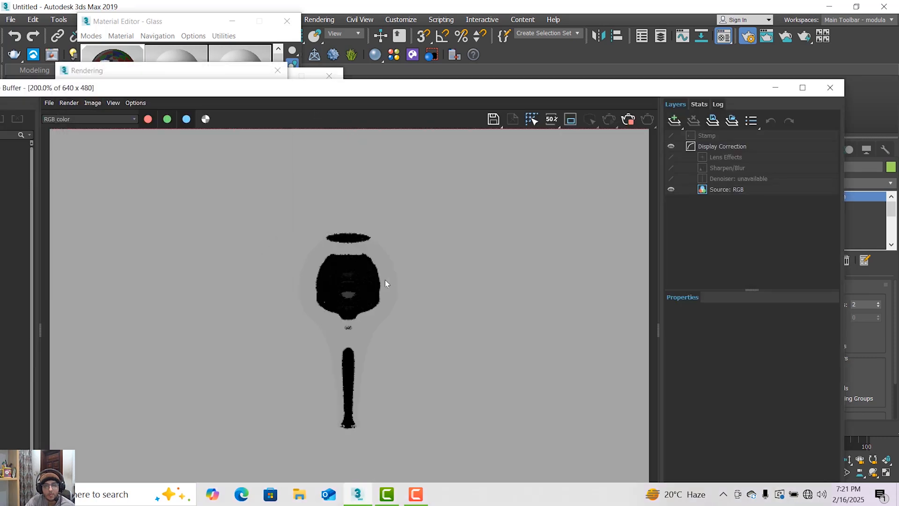
pyautogui.scroll(2, 371, 338)
pyautogui.scroll(-2, 373, 340)
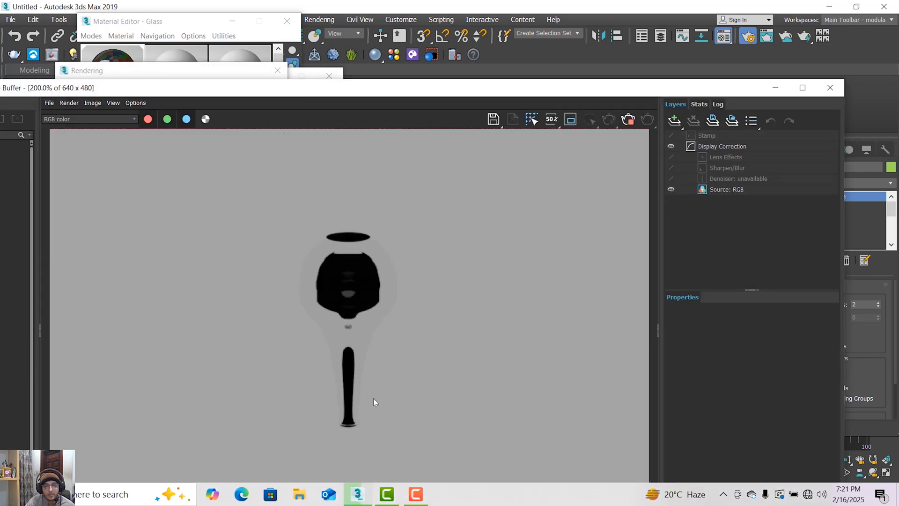
pyautogui.scroll(2, 361, 419)
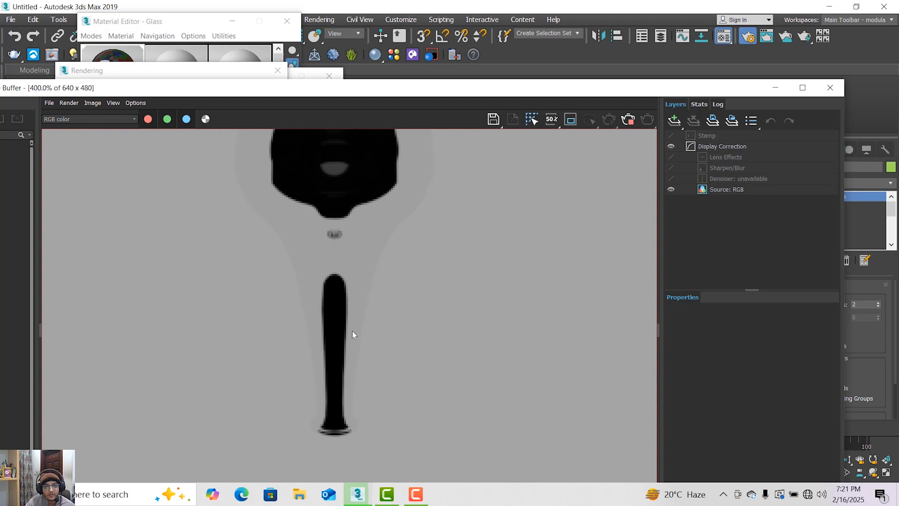
pyautogui.scroll(-2, 352, 331)
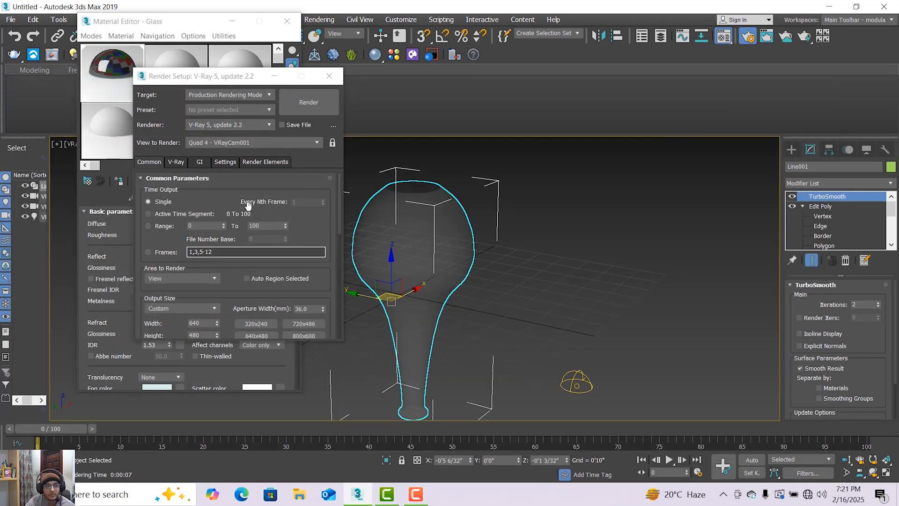
# Step: Set the Glass material's diffuse colour to black (value 0)
pyautogui.click(329, 76)
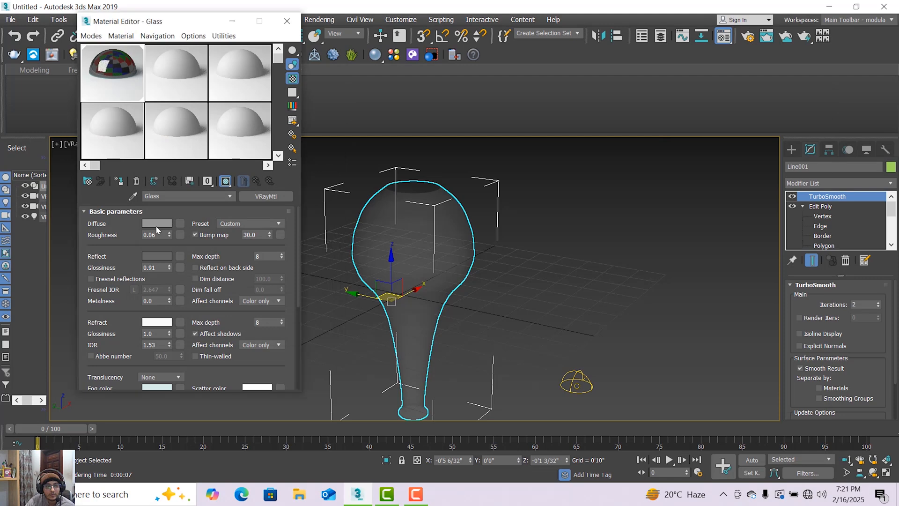
pyautogui.click(157, 225)
pyautogui.moveTo(364, 125); pyautogui.dragTo(337, 125)
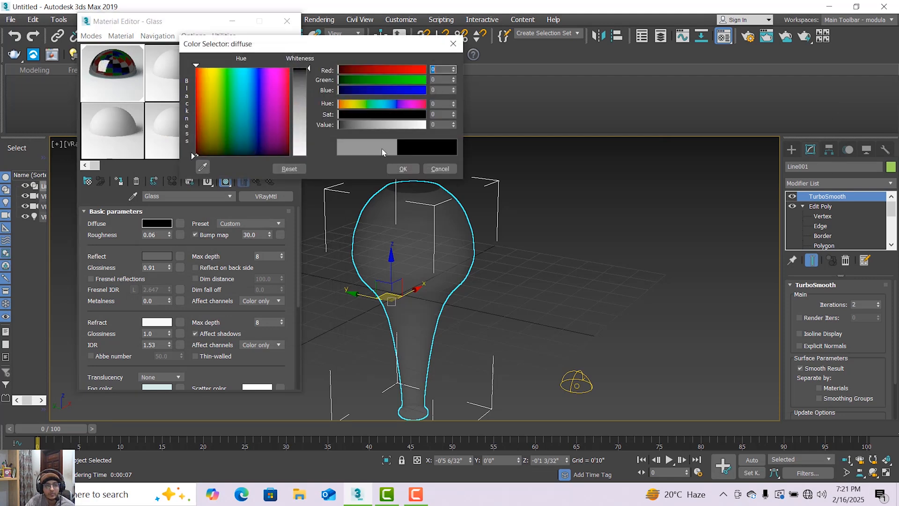
pyautogui.click(402, 169)
pyautogui.click(113, 183)
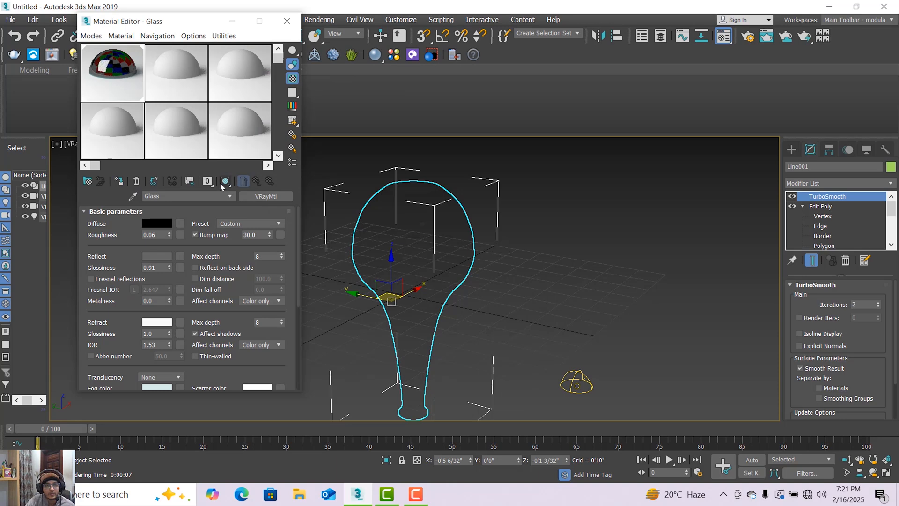
# Step: Render the vessel with the black diffuse colour, examine its bulb and neck at different magnifications, and close the render and material windows
pyautogui.click(319, 19)
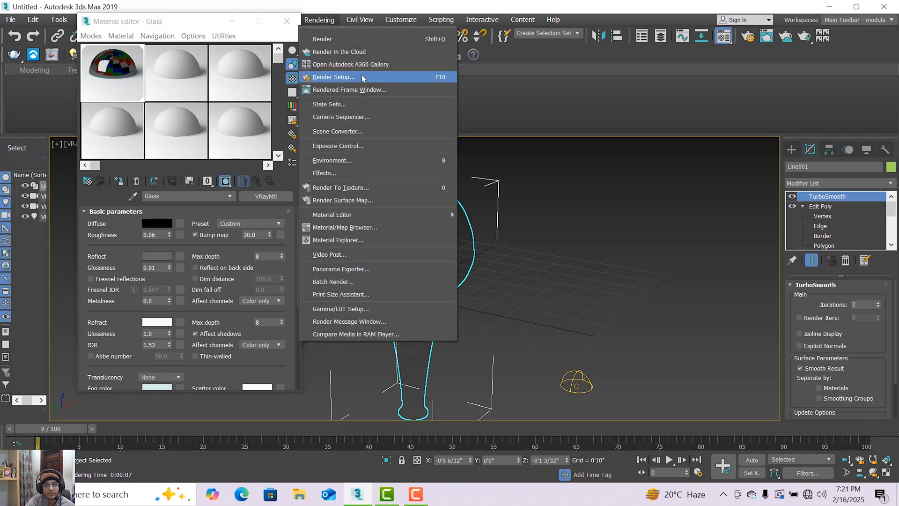
pyautogui.click(363, 75)
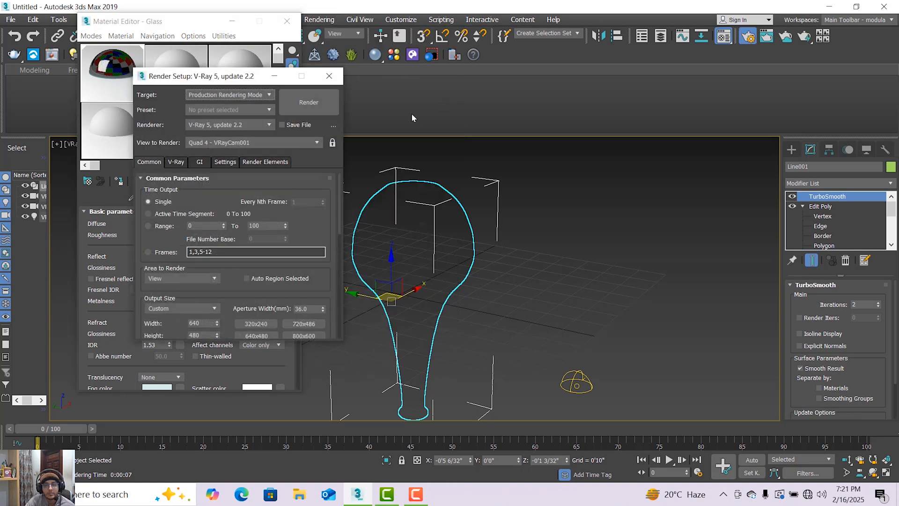
pyautogui.click(304, 102)
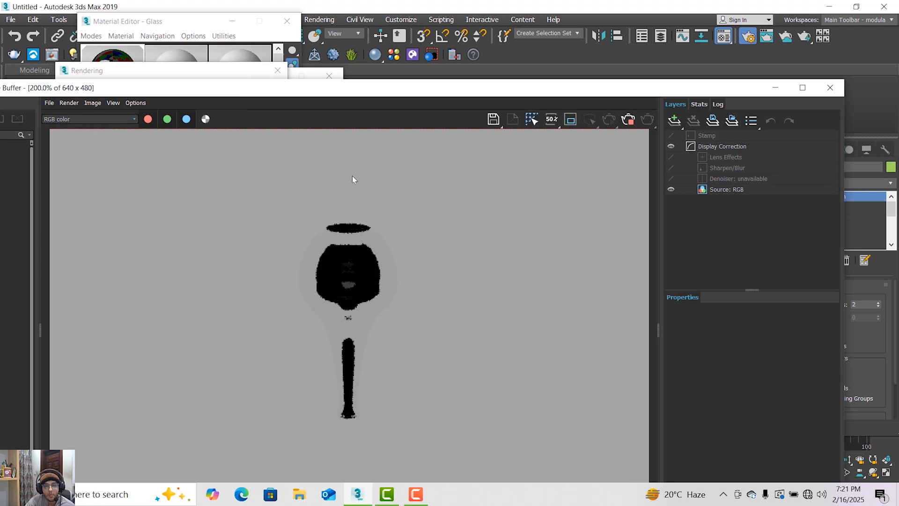
pyautogui.scroll(1, 371, 322)
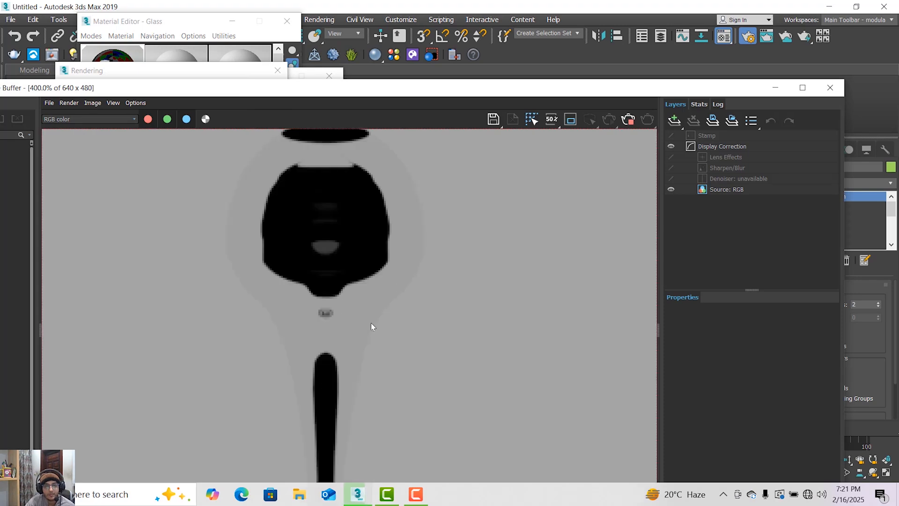
pyautogui.scroll(-1, 371, 322)
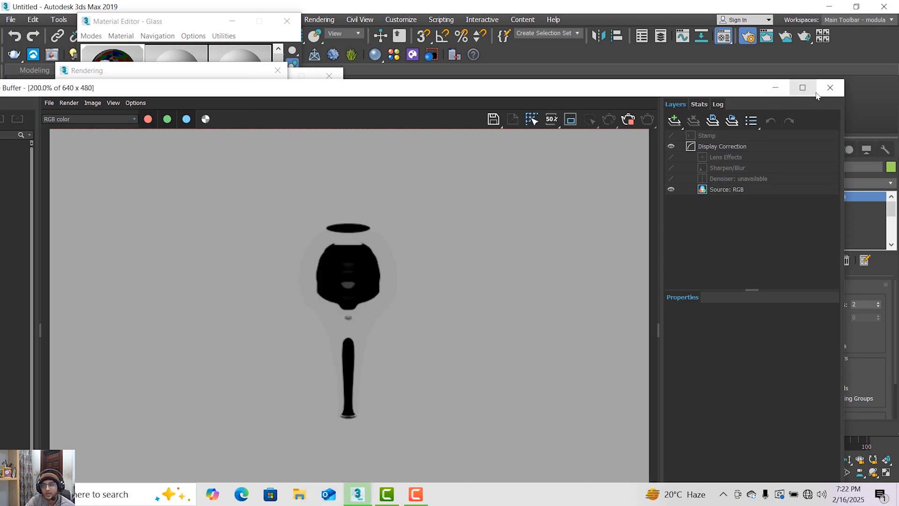
pyautogui.click(830, 87)
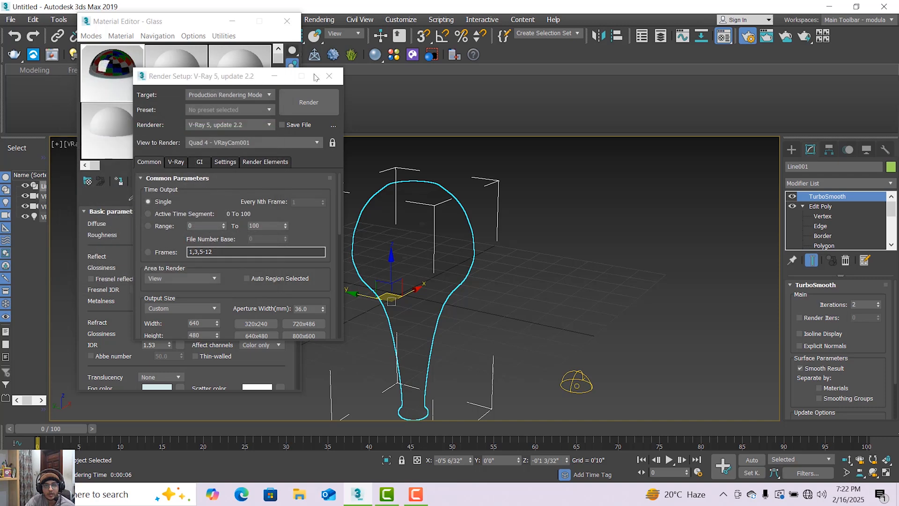
pyautogui.click(329, 76)
pyautogui.click(287, 21)
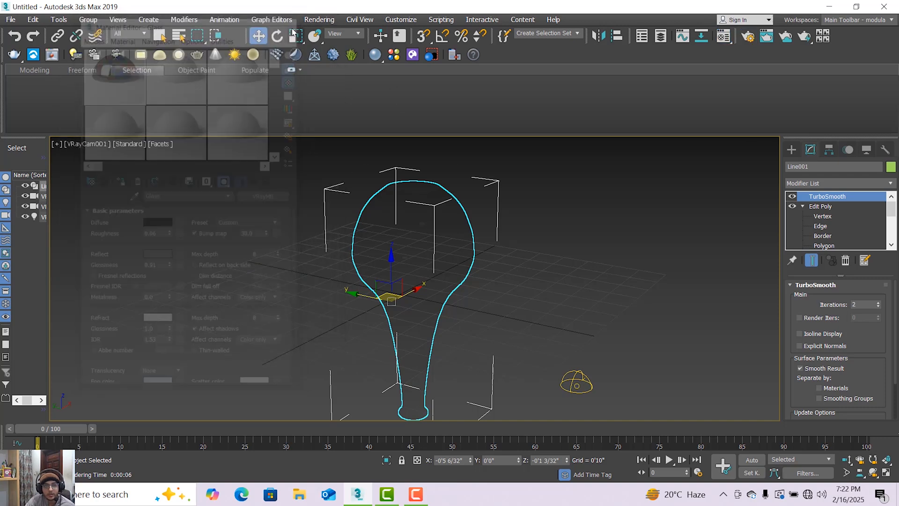
pyautogui.click(97, 145)
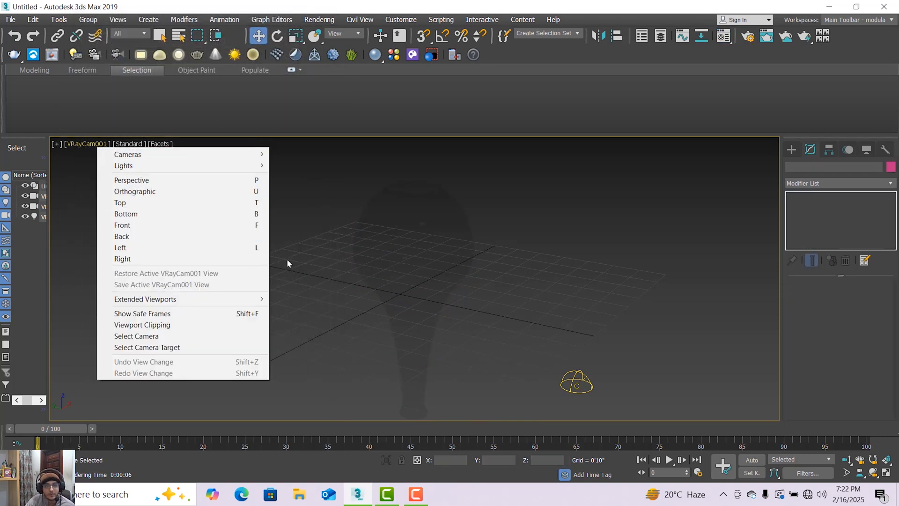
pyautogui.click(393, 269)
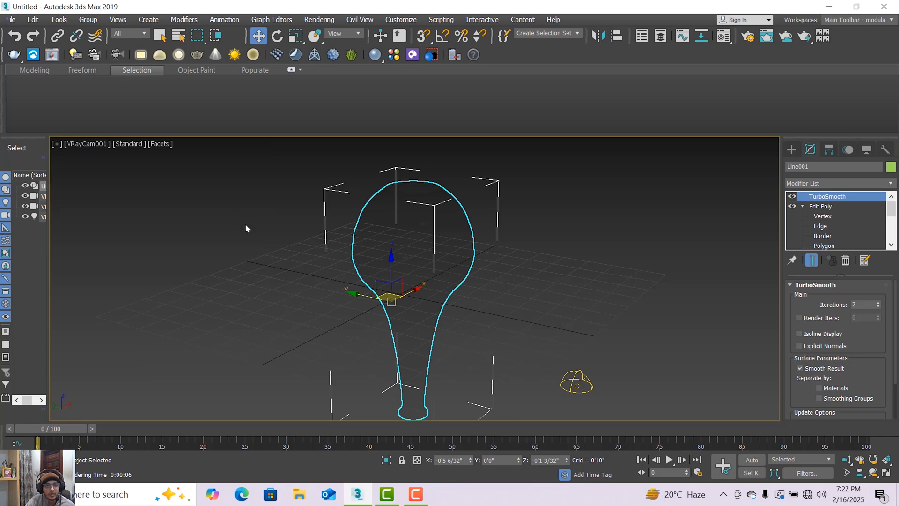
pyautogui.click(271, 241)
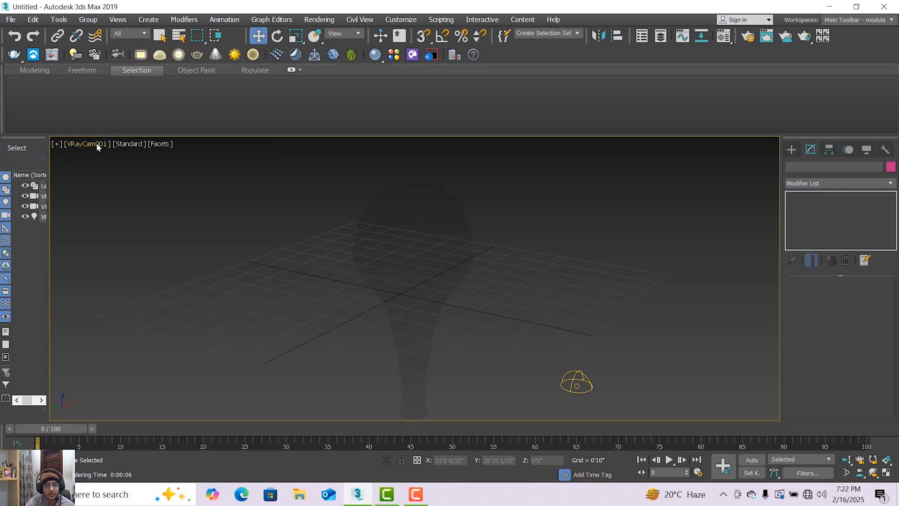
# Step: Delete the dome light beside the vessel
pyautogui.click(576, 383)
pyautogui.press('Delete')
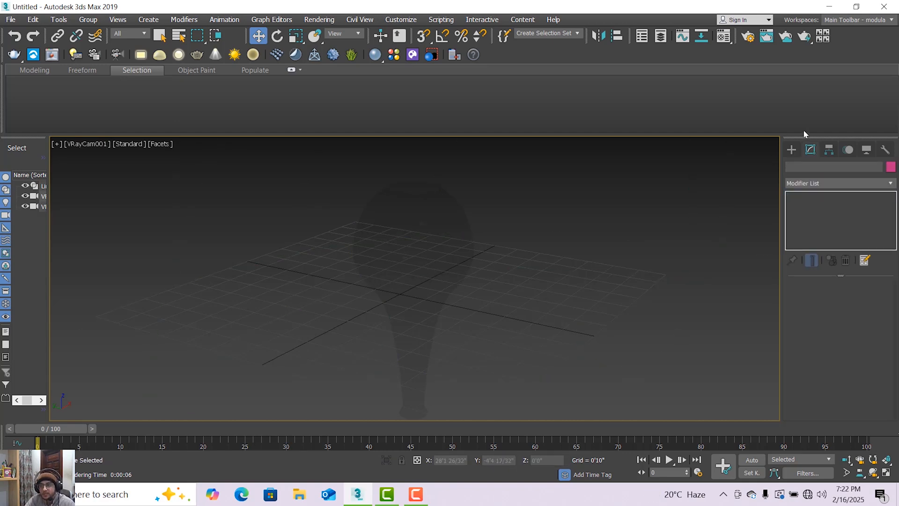
# Step: Show all four viewports, zoom the Top view out and start creating a V-Ray light
pyautogui.click(791, 149)
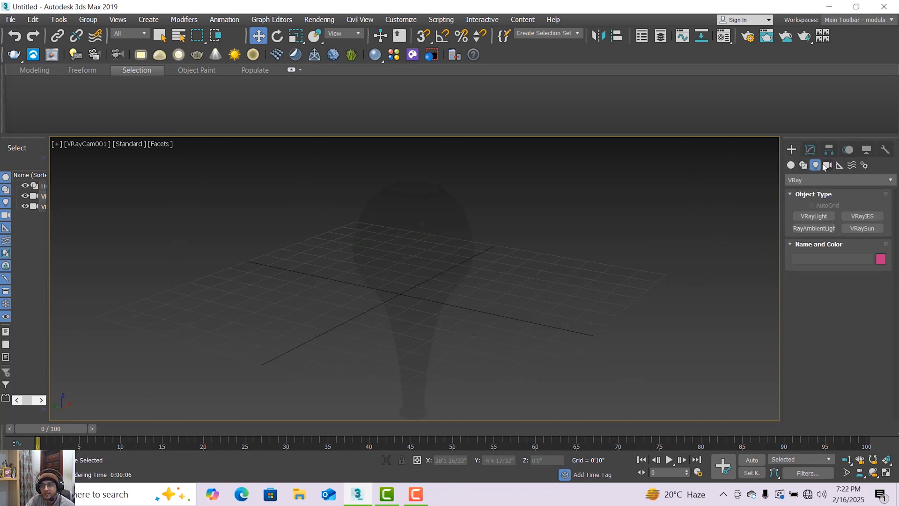
pyautogui.click(815, 181)
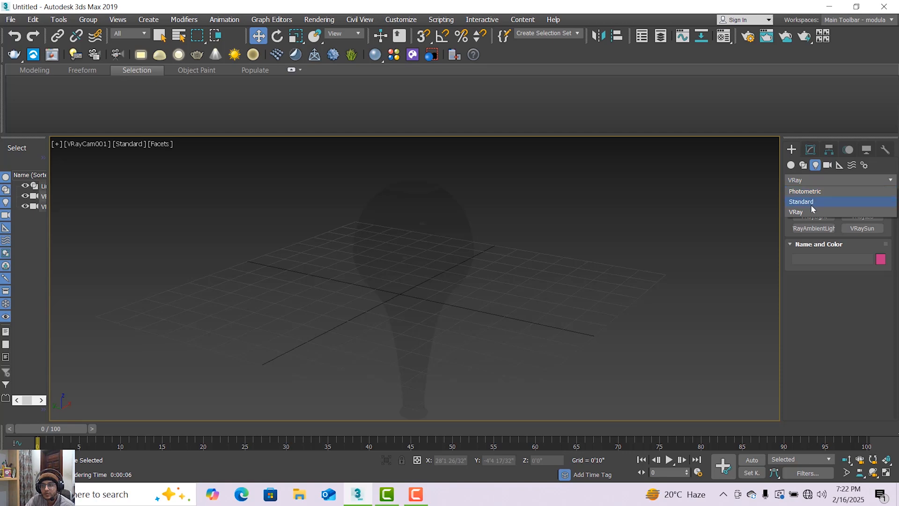
pyautogui.click(814, 219)
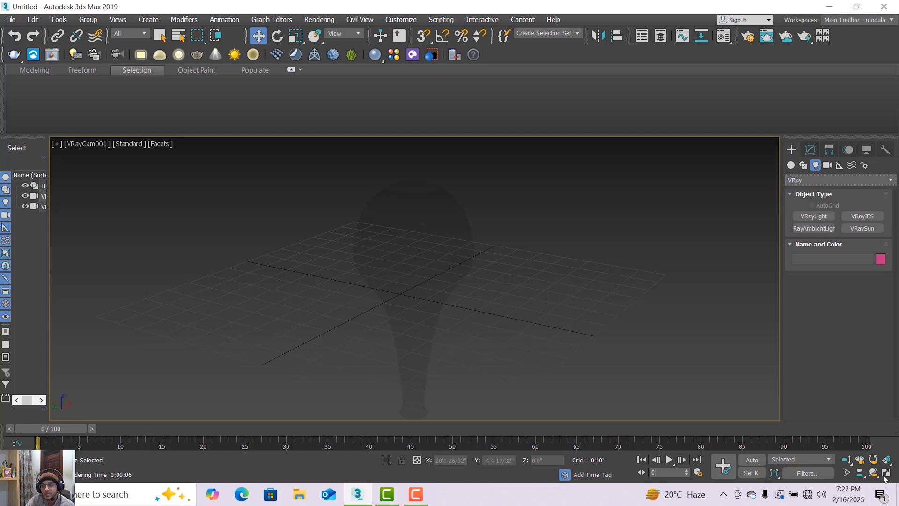
pyautogui.click(886, 472)
pyautogui.scroll(-3, 272, 211)
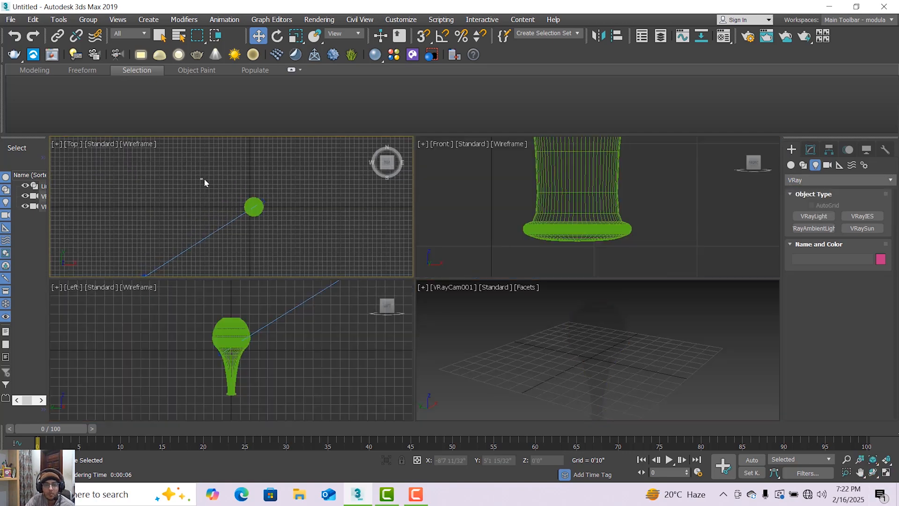
pyautogui.moveTo(280, 246); pyautogui.dragTo(281, 247)
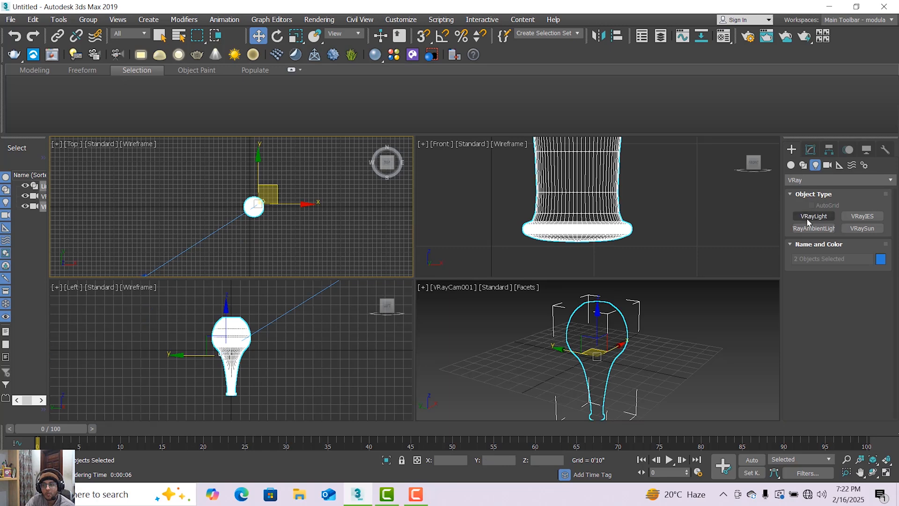
pyautogui.click(813, 216)
# Step: Draw a V-Ray plane light about 19'4" by 11'6" around the vessel in the Top view
pyautogui.click(195, 170)
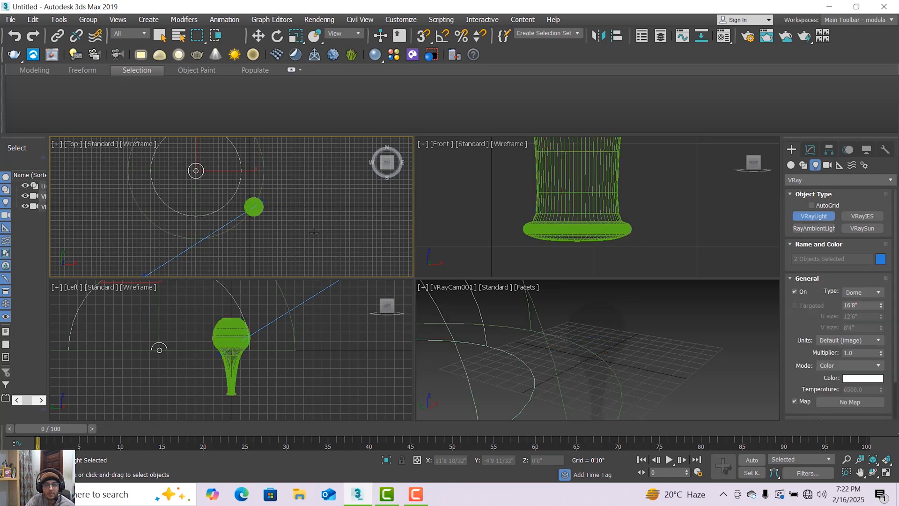
pyautogui.hotkey('ctrl', 'z')
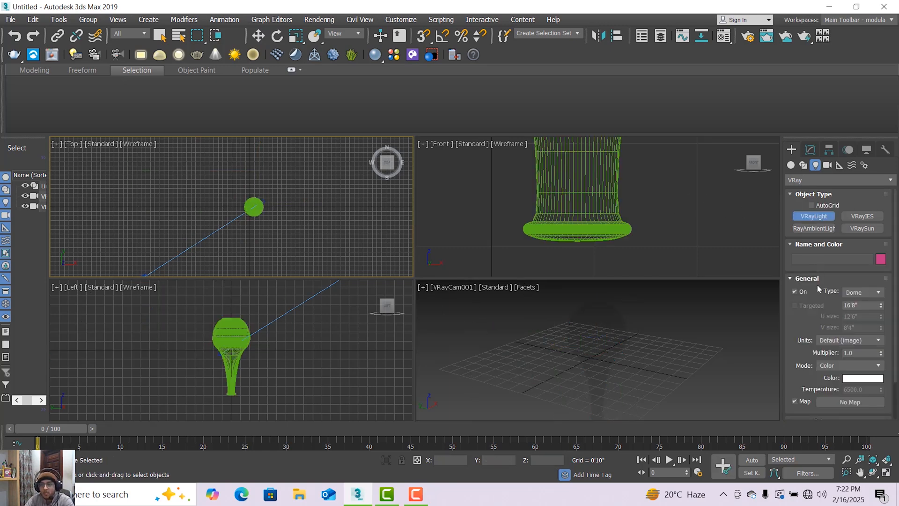
pyautogui.click(863, 292)
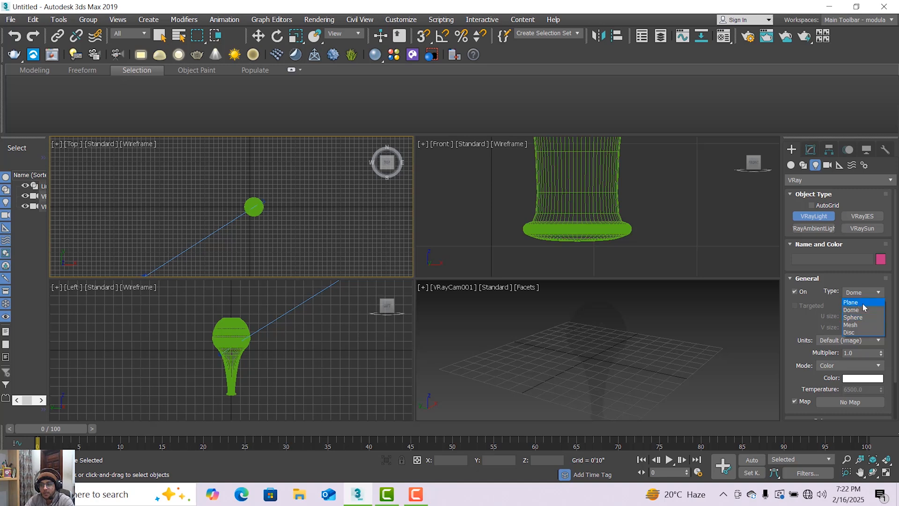
pyautogui.click(862, 303)
pyautogui.moveTo(205, 180)
pyautogui.mouseDown()
pyautogui.moveTo(308, 230)
pyautogui.moveTo(310, 241)
pyautogui.mouseUp()
# Step: Raise the plane light above the vessel to a height of about 10'6", roughly centred over it
pyautogui.press('w')
pyautogui.scroll(-5, 576, 267)
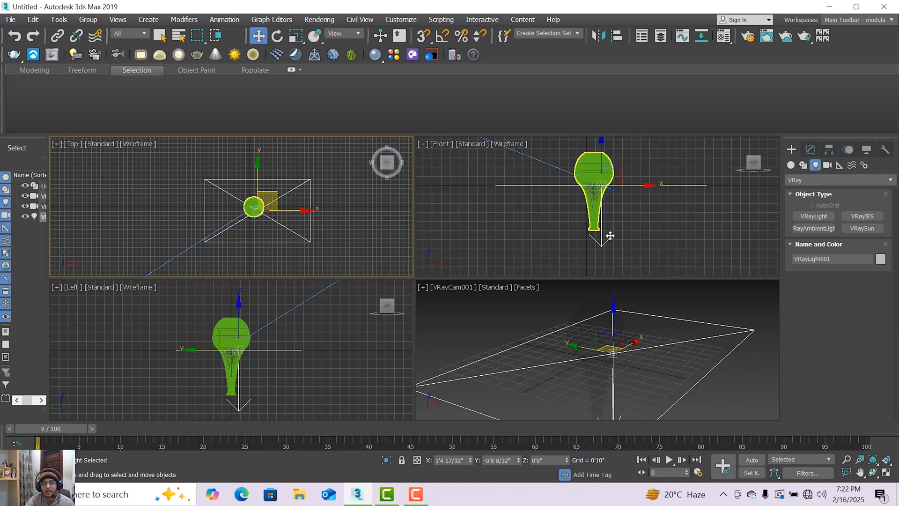
pyautogui.moveTo(614, 321); pyautogui.dragTo(620, 145)
pyautogui.scroll(-4, 634, 206)
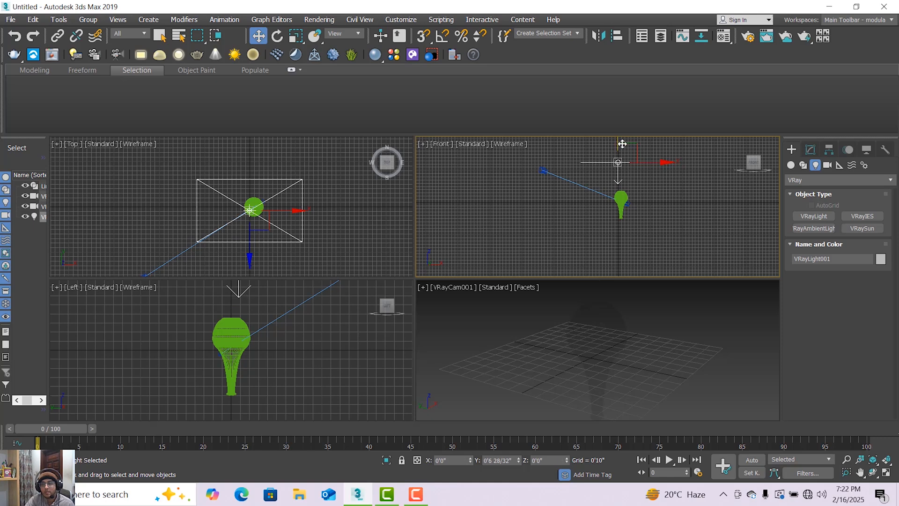
# Step: Make the overhead plane light invisible in its V-Ray light options
pyautogui.click(810, 149)
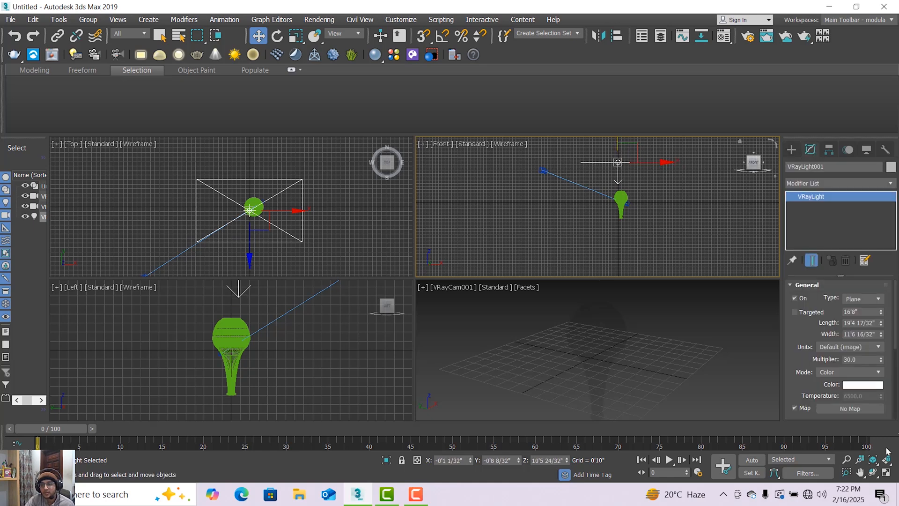
pyautogui.moveTo(898, 343); pyautogui.dragTo(898, 420)
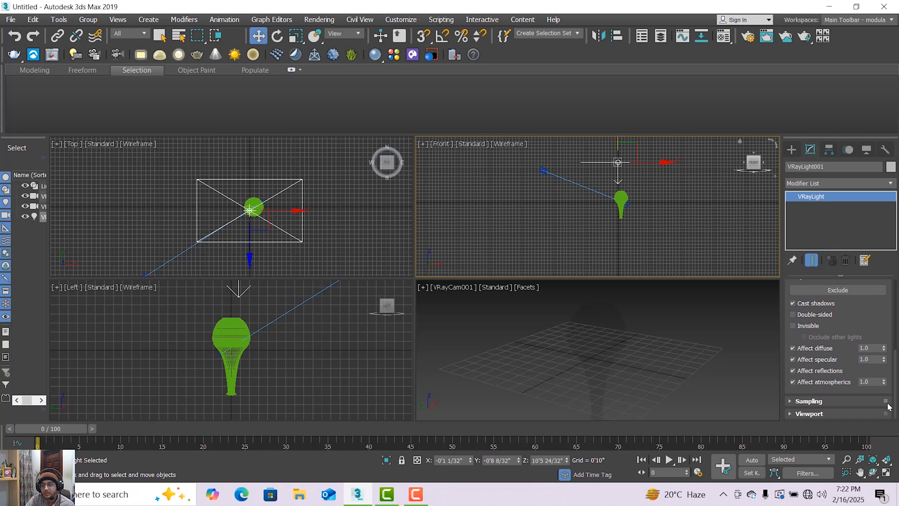
pyautogui.scroll(5, 843, 403)
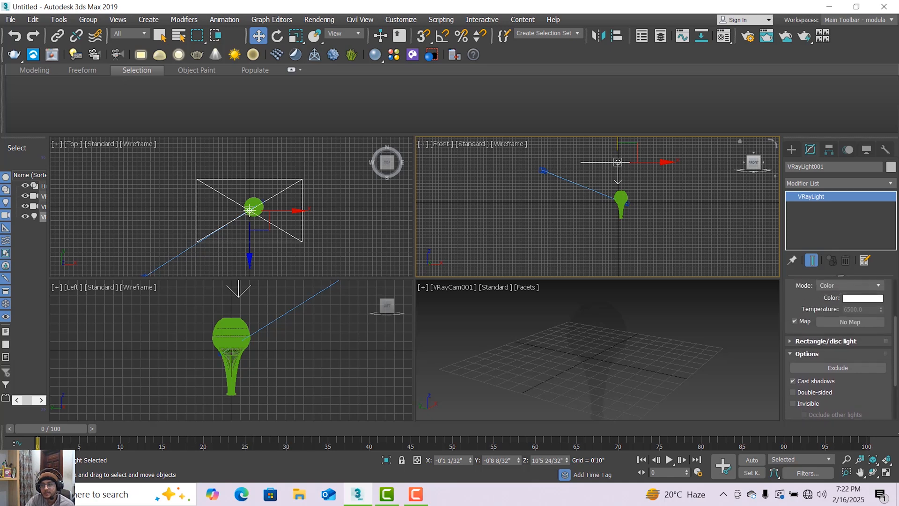
pyautogui.scroll(-3, 875, 372)
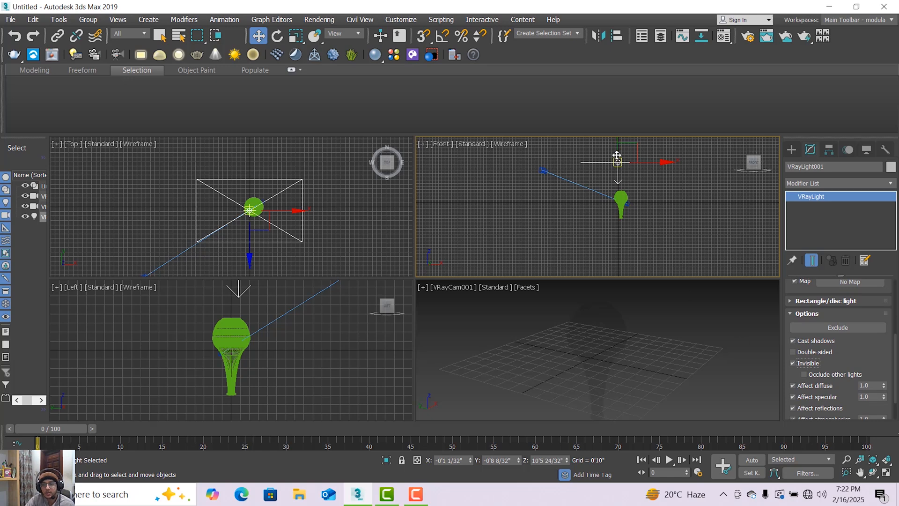
# Step: Copy the overhead plane light to the vessel's left in the Front view and rotate the copy about 72 degrees towards the vessel
pyautogui.moveTo(628, 149)
pyautogui.keyDown('shift'); pyautogui.mouseDown()
pyautogui.moveTo(629, 212)
pyautogui.moveTo(570, 227)
pyautogui.moveTo(560, 220)
pyautogui.moveTo(559, 178)
pyautogui.mouseUp(); pyautogui.keyUp('shift')
pyautogui.click(451, 296)
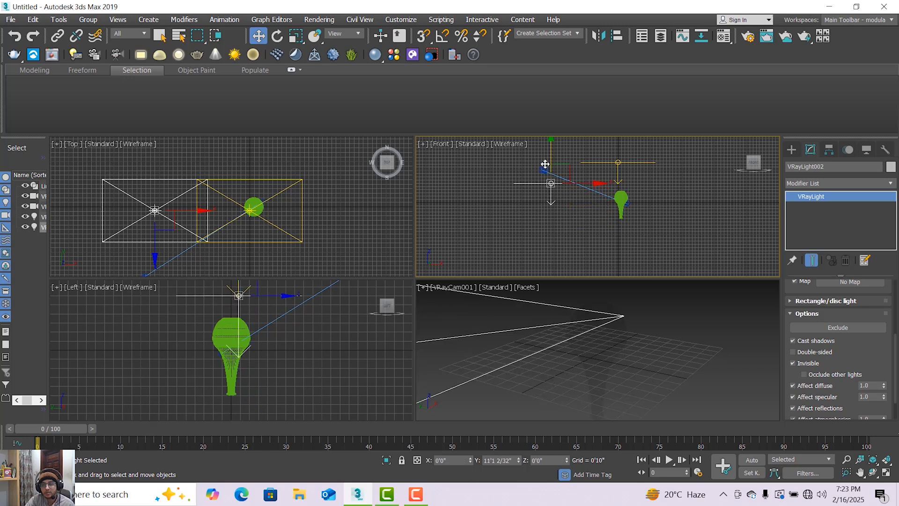
pyautogui.click(278, 37)
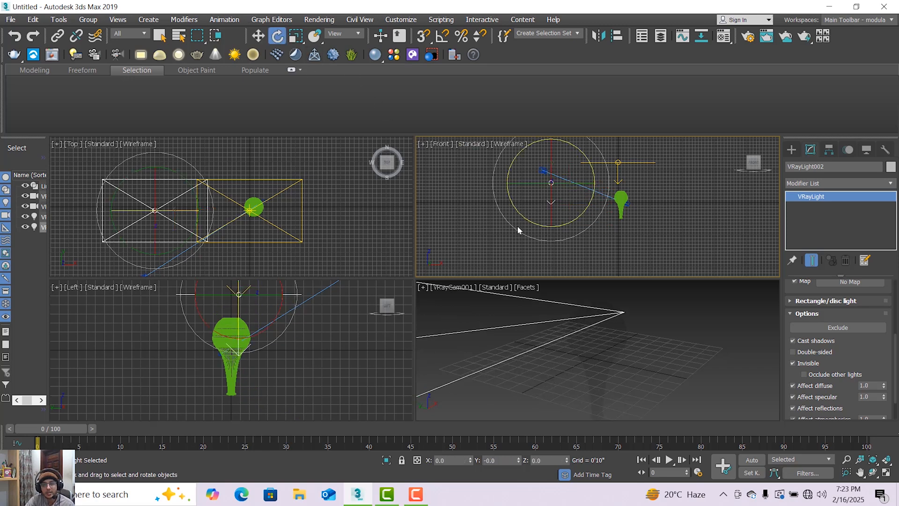
pyautogui.moveTo(522, 232); pyautogui.dragTo(595, 235)
# Step: Copy the left plane light to the vessel's right in the Front view and rotate the copy to face the vessel
pyautogui.click(261, 37)
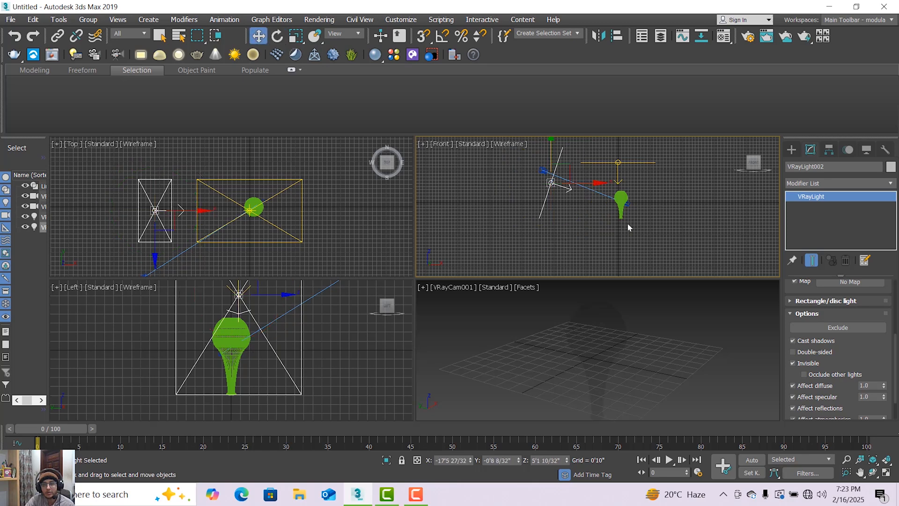
pyautogui.keyDown('shift'); pyautogui.moveTo(590, 181); pyautogui.dragTo(699, 182); pyautogui.keyUp('shift')
pyautogui.click(456, 295)
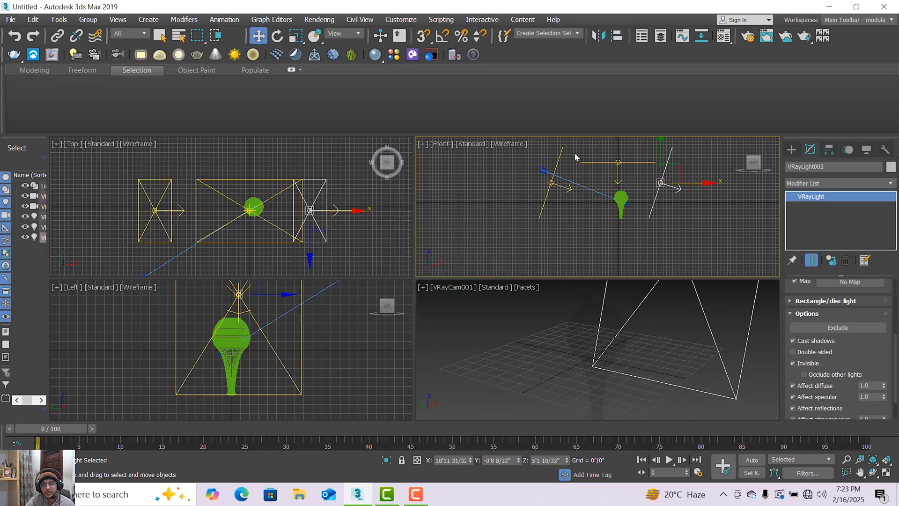
pyautogui.click(277, 36)
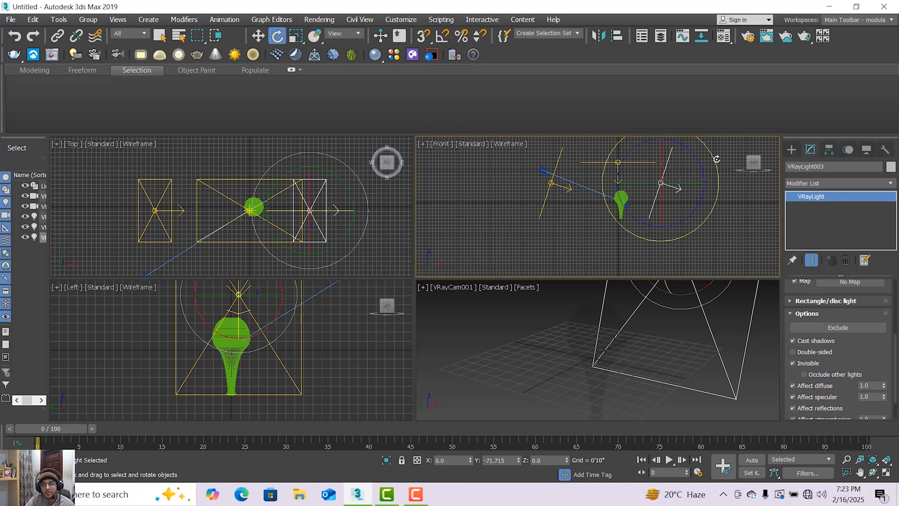
pyautogui.moveTo(715, 159); pyautogui.dragTo(728, 289)
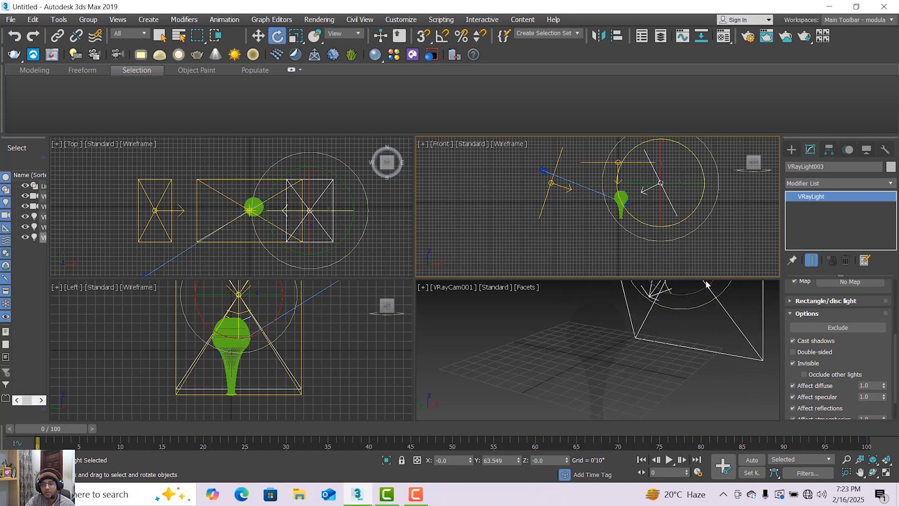
# Step: Move the right plane light farther out from the vessel and slightly lower in the Front view
pyautogui.press('w')
pyautogui.moveTo(701, 183); pyautogui.dragTo(730, 183)
pyautogui.moveTo(689, 156); pyautogui.dragTo(689, 172)
# Step: Lower the left plane light to the vessel's level and raise the overhead plane light slightly in the Front view
pyautogui.click(551, 182)
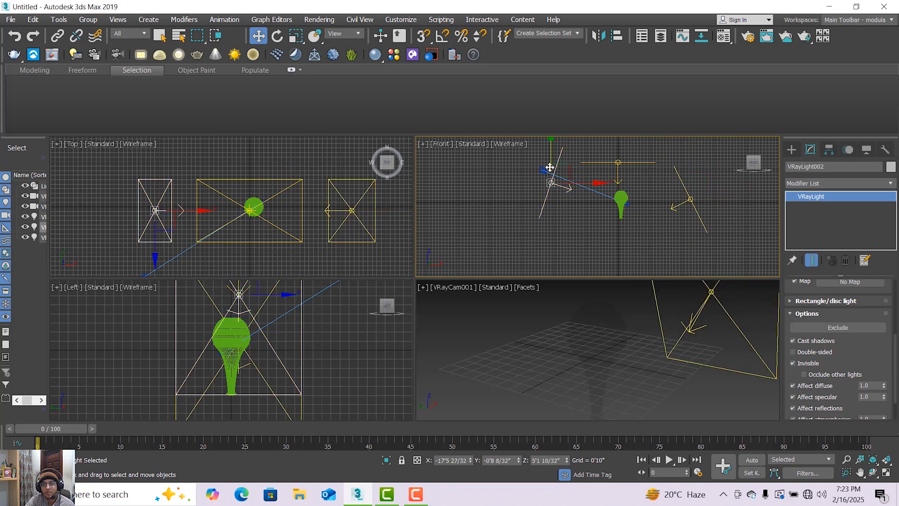
pyautogui.moveTo(552, 161); pyautogui.dragTo(555, 177)
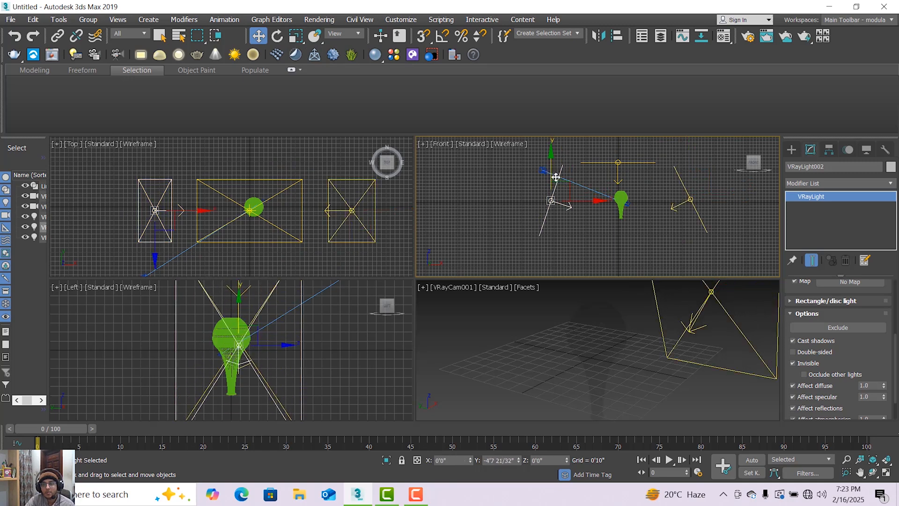
pyautogui.click(607, 162)
pyautogui.moveTo(607, 162); pyautogui.dragTo(618, 147)
# Step: Maximize the VRayCam001 view and dolly the camera back until the vessel and both side lights fit the frame
pyautogui.click(466, 288)
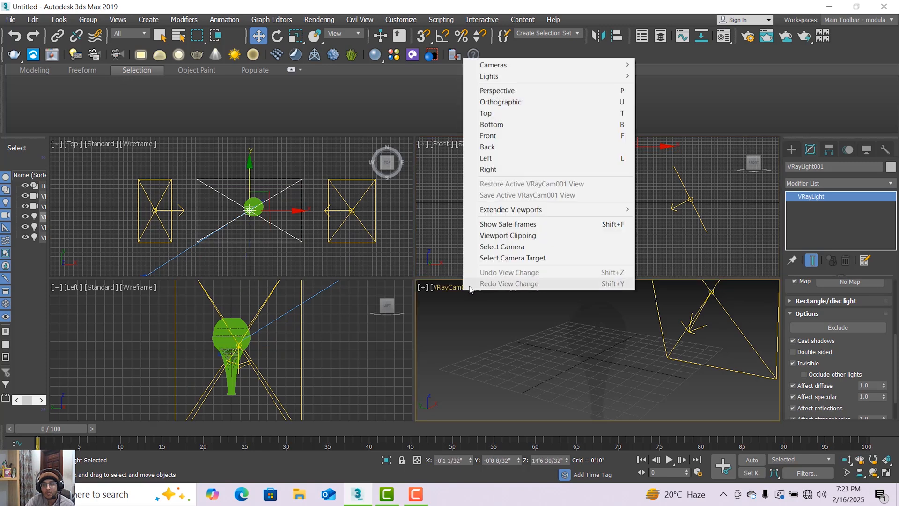
pyautogui.moveTo(592, 67)
pyautogui.click(670, 64)
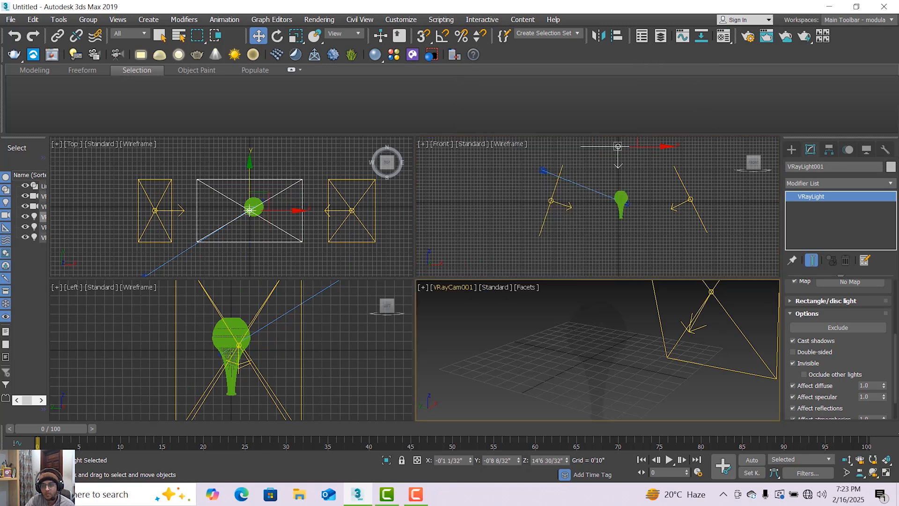
pyautogui.click(886, 472)
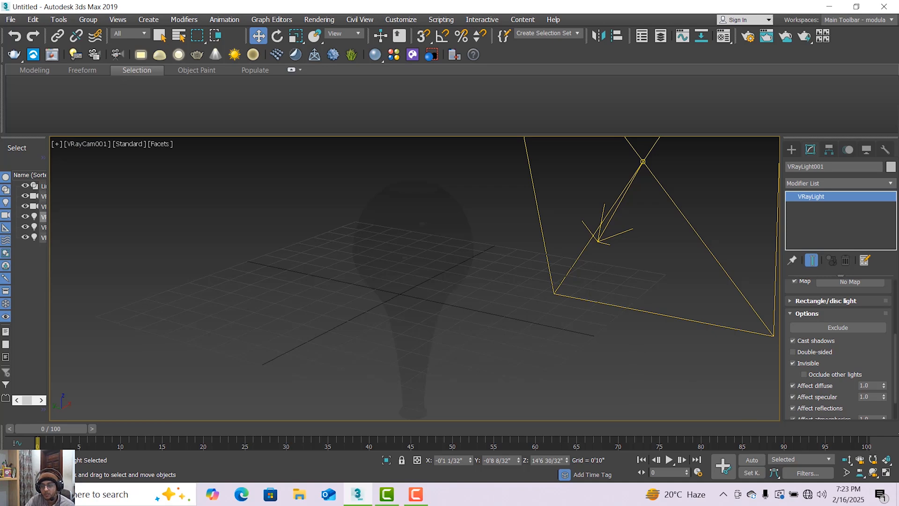
pyautogui.click(873, 472)
pyautogui.moveTo(422, 323); pyautogui.dragTo(501, 329)
pyautogui.click(846, 459)
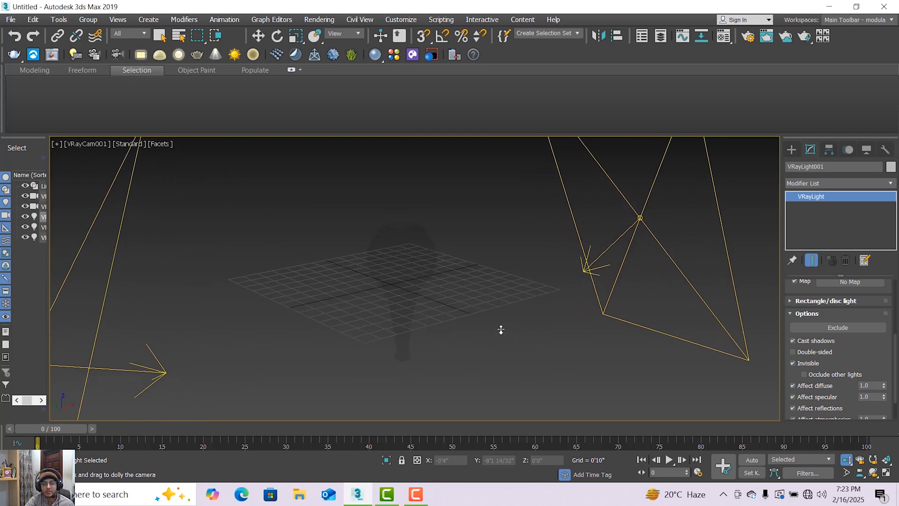
# Step: Select VRayCam001 from the scene list and test-render its view with V-Ray, examining the vessel's highlights before cancelling the render
pyautogui.click(174, 40)
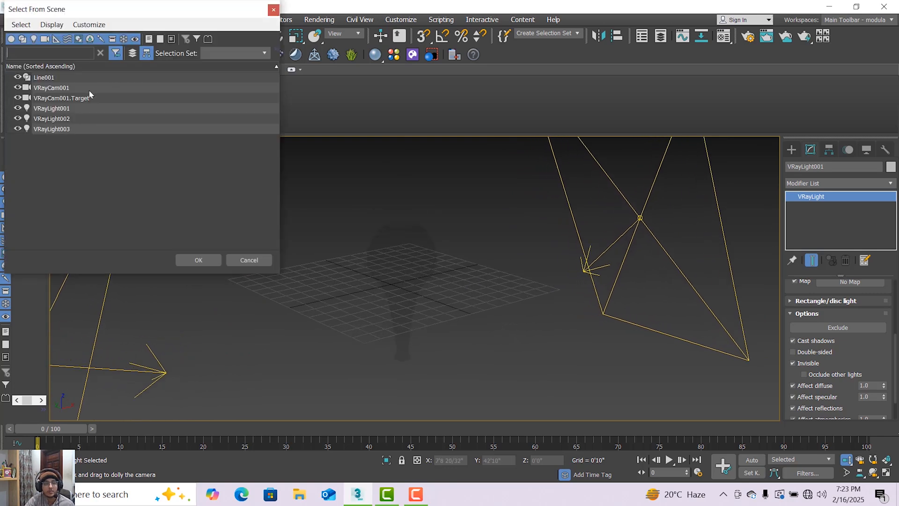
pyautogui.click(88, 88)
pyautogui.click(187, 256)
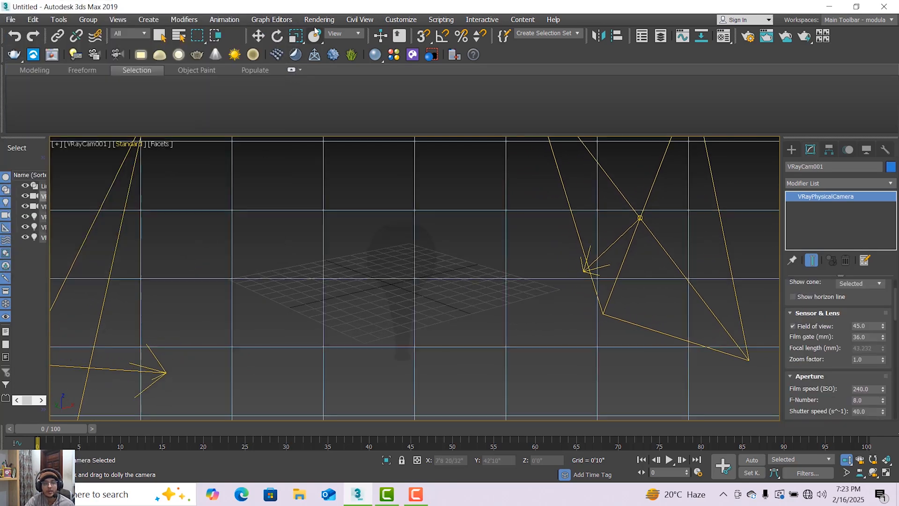
pyautogui.click(319, 20)
pyautogui.click(339, 76)
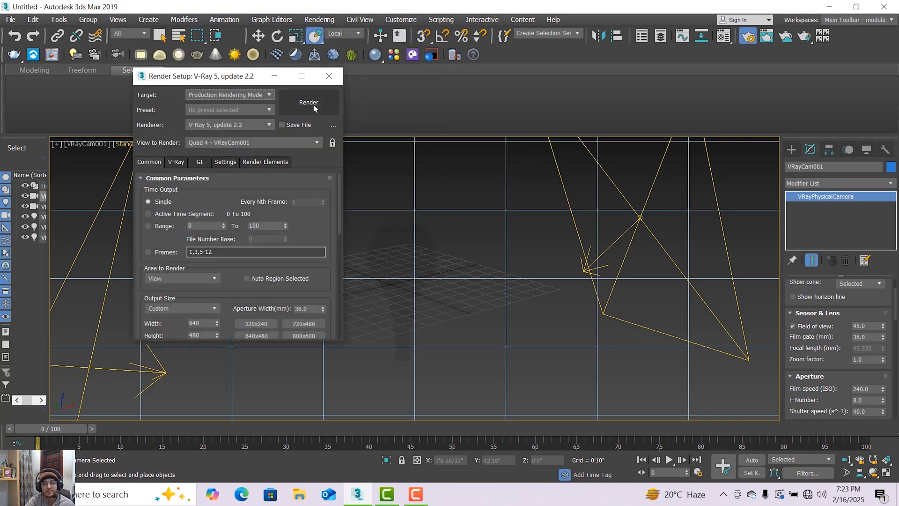
pyautogui.click(311, 101)
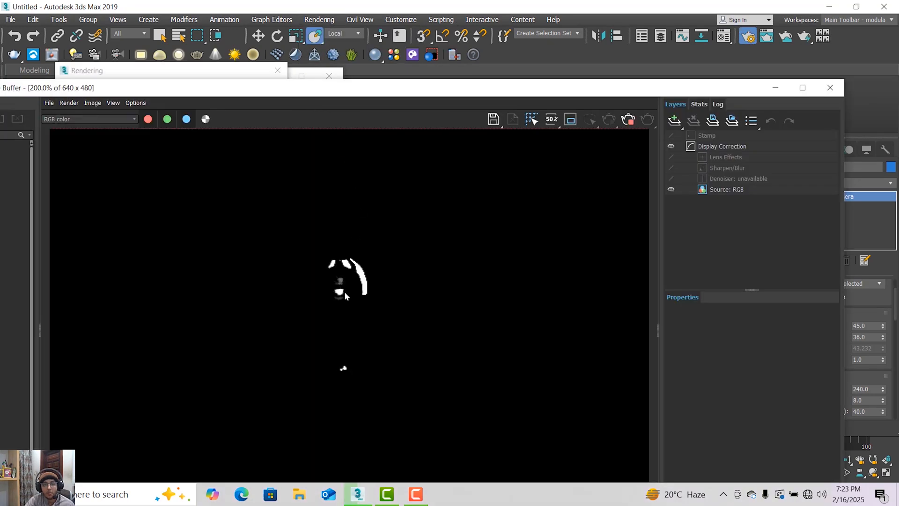
pyautogui.scroll(2, 346, 294)
pyautogui.scroll(-2, 345, 294)
pyautogui.scroll(-2, 355, 302)
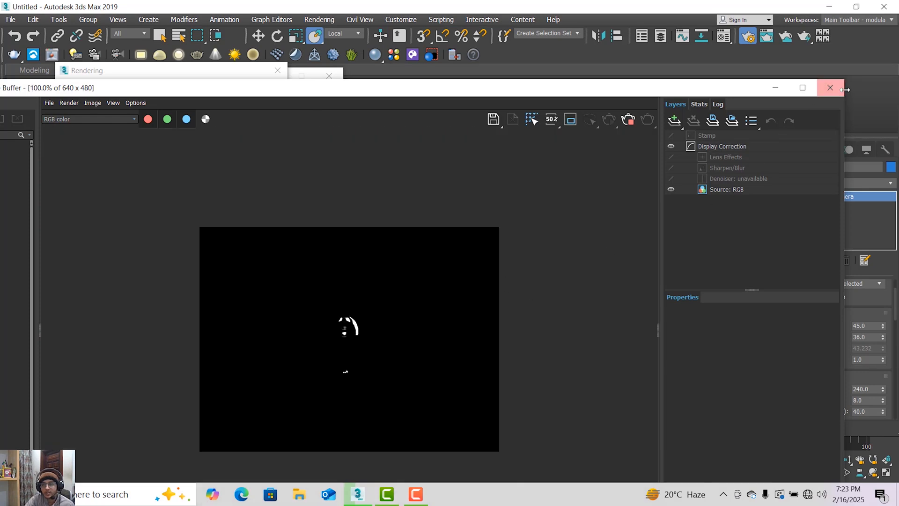
pyautogui.click(830, 88)
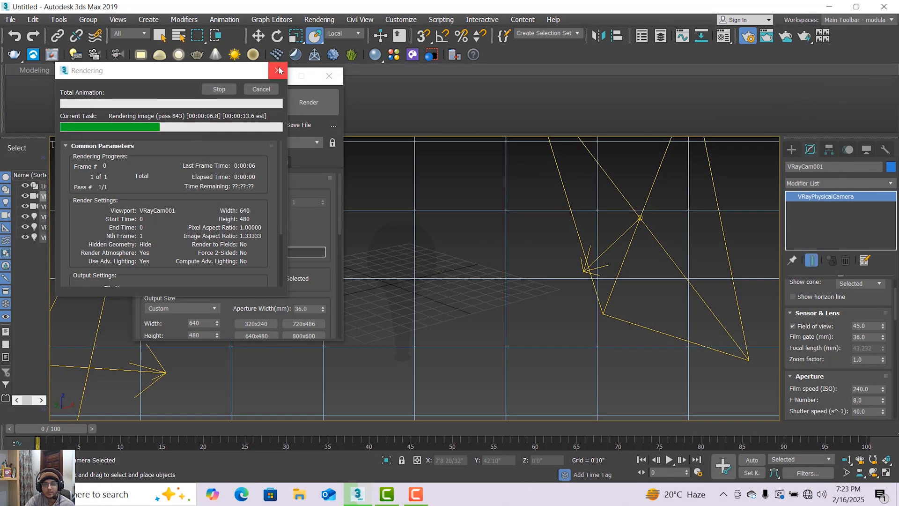
pyautogui.click(261, 89)
# Step: Select the vessel and change the Glass material's diffuse colour to a neutral grey
pyautogui.click(416, 252)
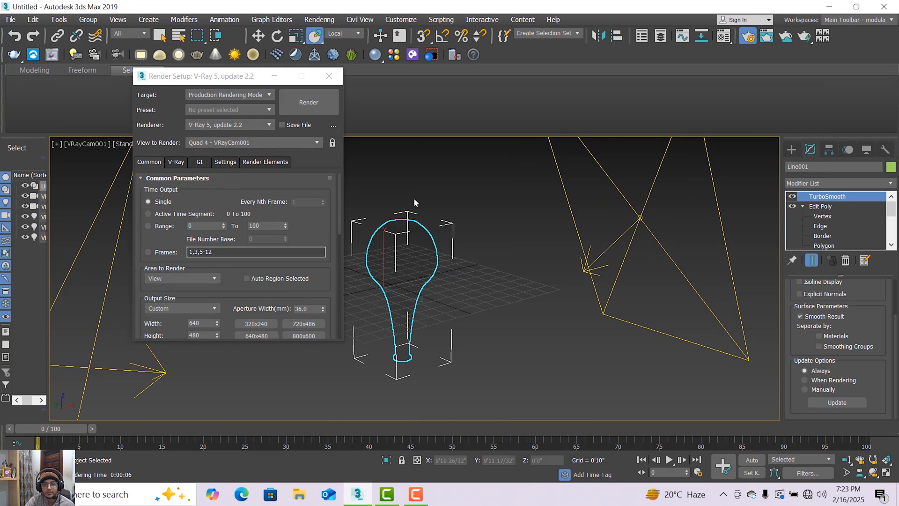
pyautogui.click(320, 19)
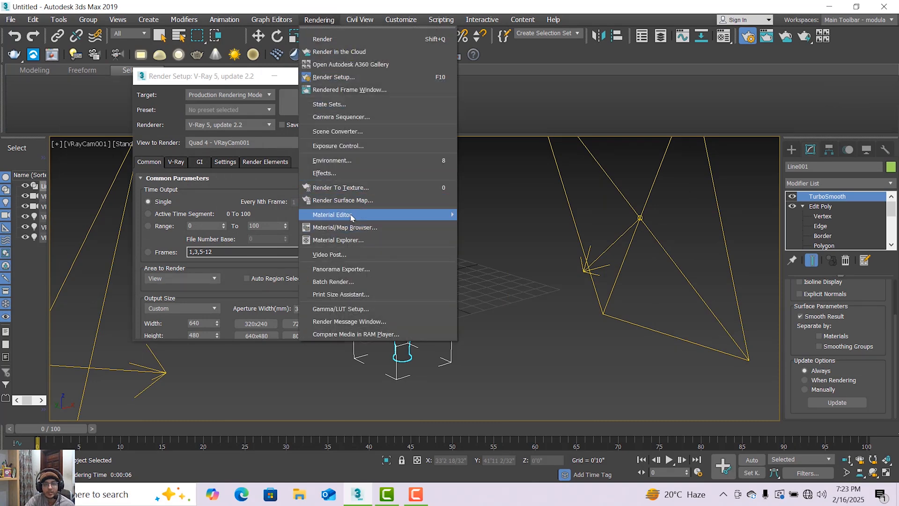
pyautogui.moveTo(352, 218)
pyautogui.click(521, 221)
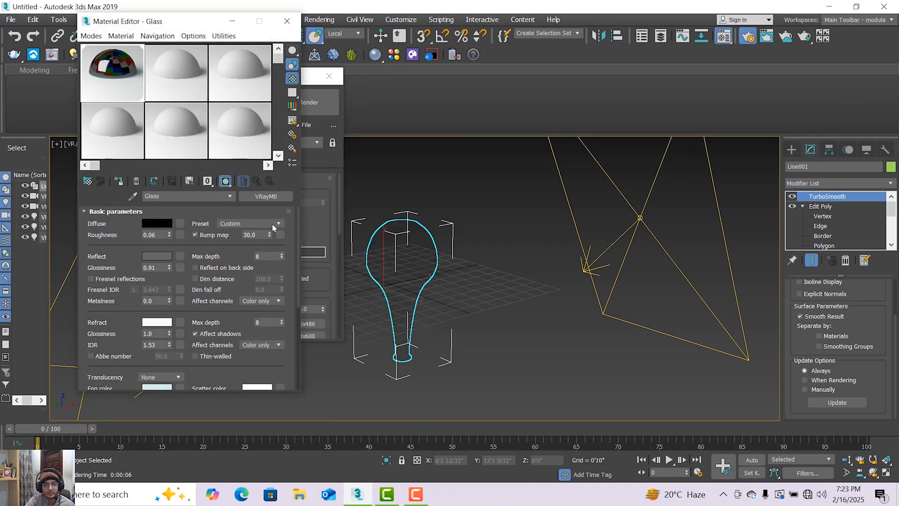
pyautogui.click(158, 224)
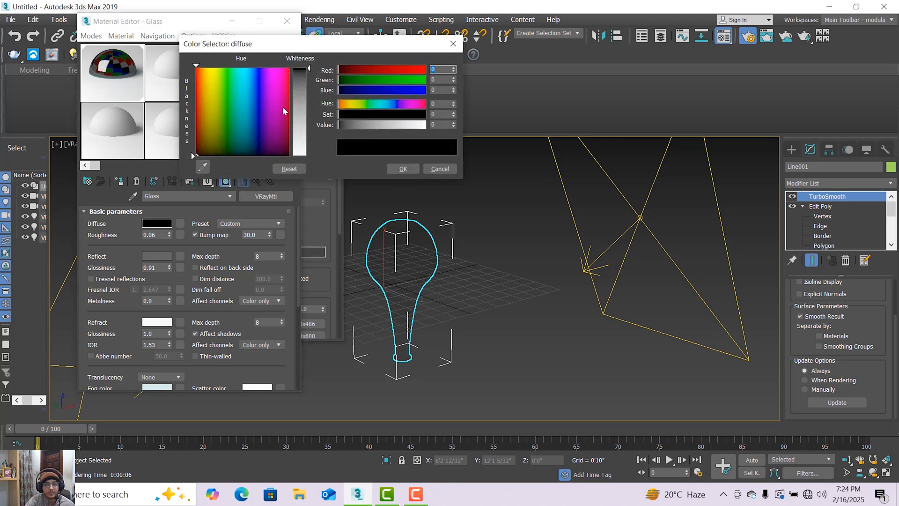
pyautogui.click(305, 92)
pyautogui.click(401, 167)
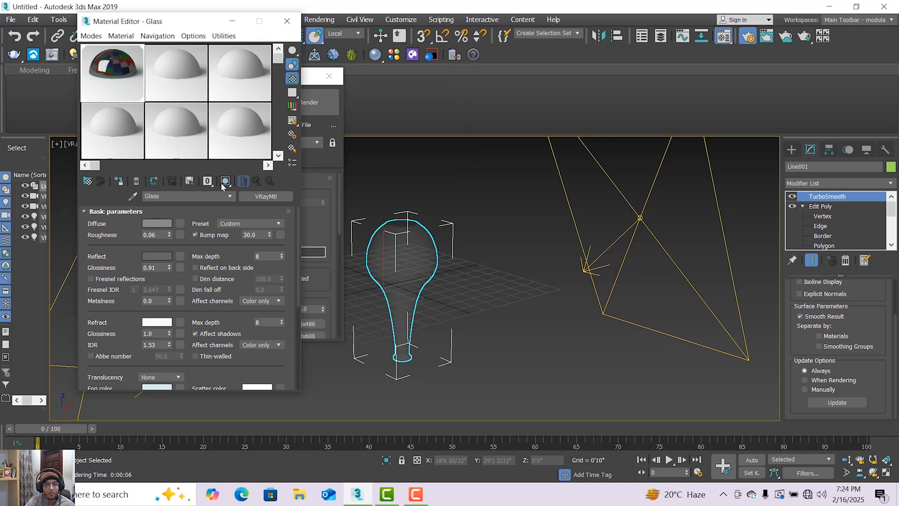
pyautogui.click(287, 21)
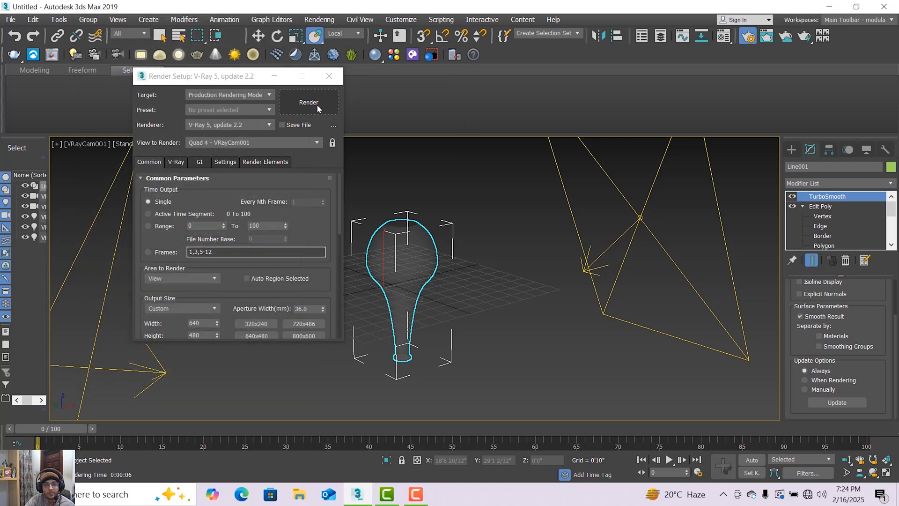
# Step: Render the camera view again to check the vessel with the grey diffuse colour
pyautogui.click(313, 102)
pyautogui.scroll(1, 373, 364)
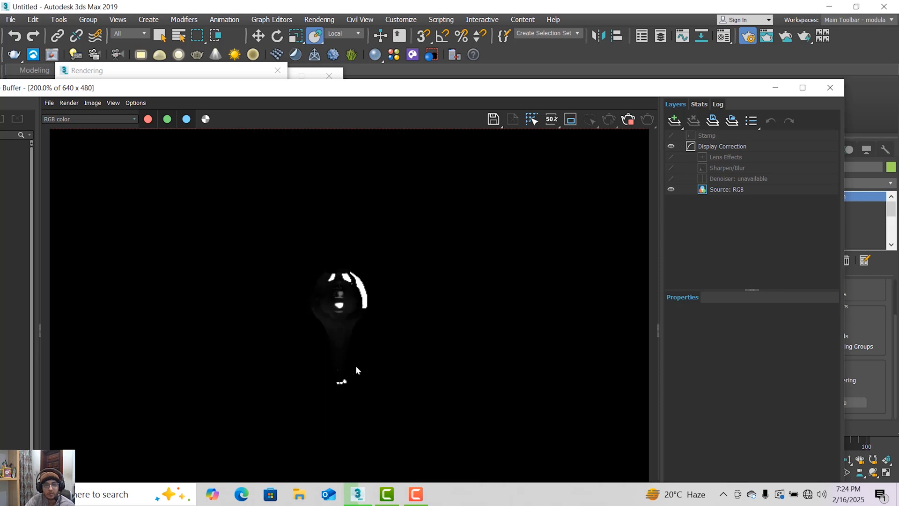
pyautogui.click(823, 91)
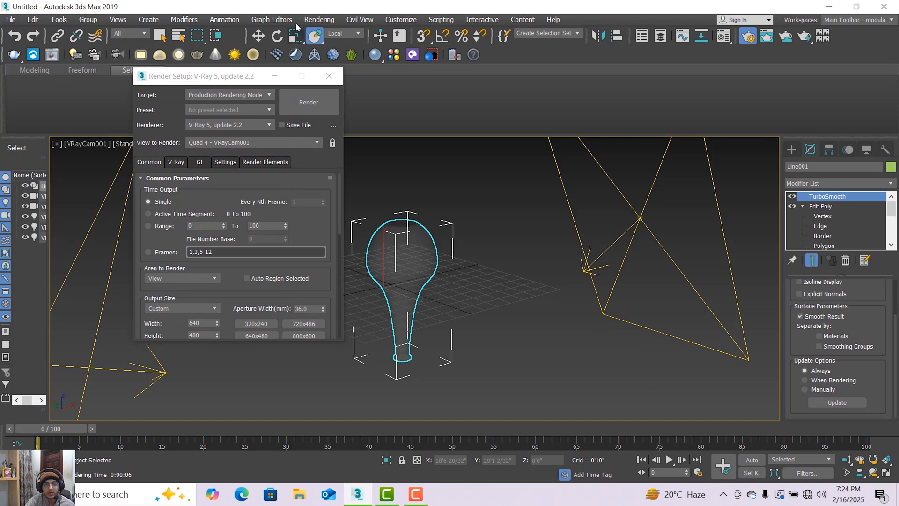
# Step: Lighten the Glass material's diffuse colour to a grey with value 145 and assign the material to the vessel
pyautogui.click(319, 19)
pyautogui.moveTo(373, 215)
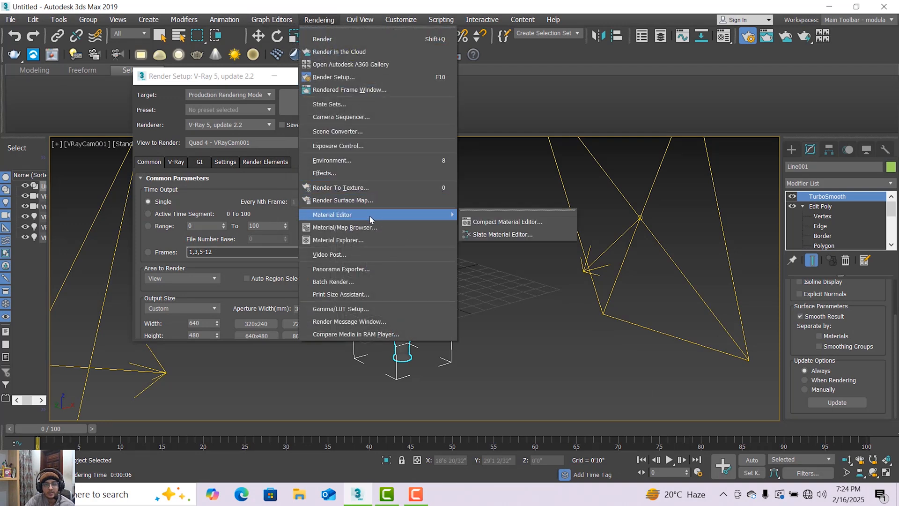
pyautogui.click(465, 221)
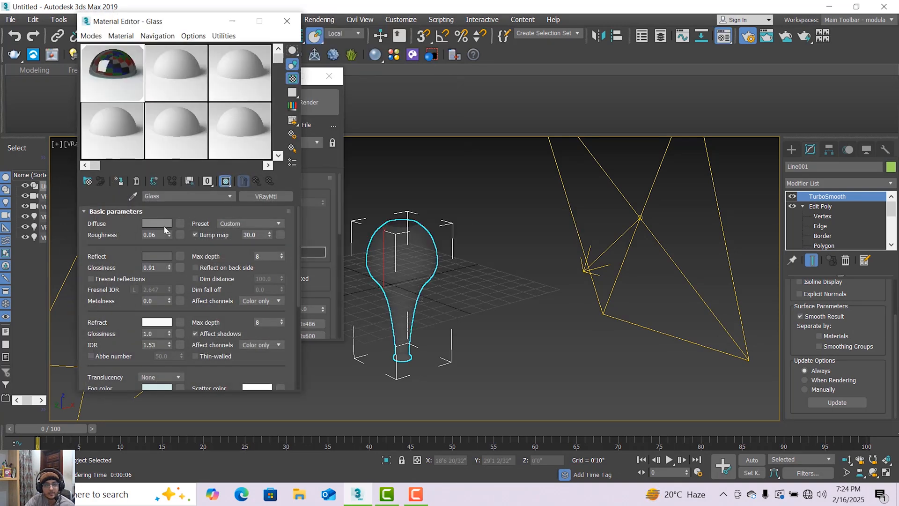
pyautogui.click(165, 227)
pyautogui.click(304, 118)
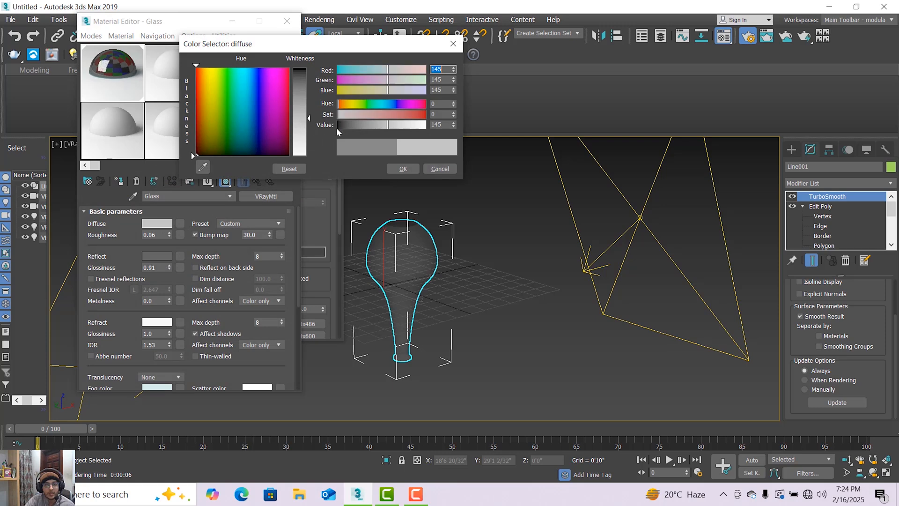
pyautogui.click(403, 168)
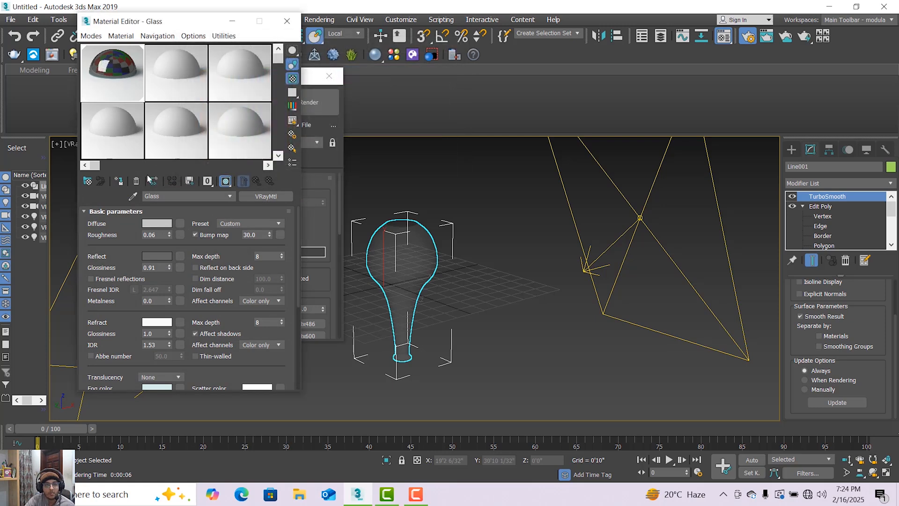
pyautogui.click(123, 184)
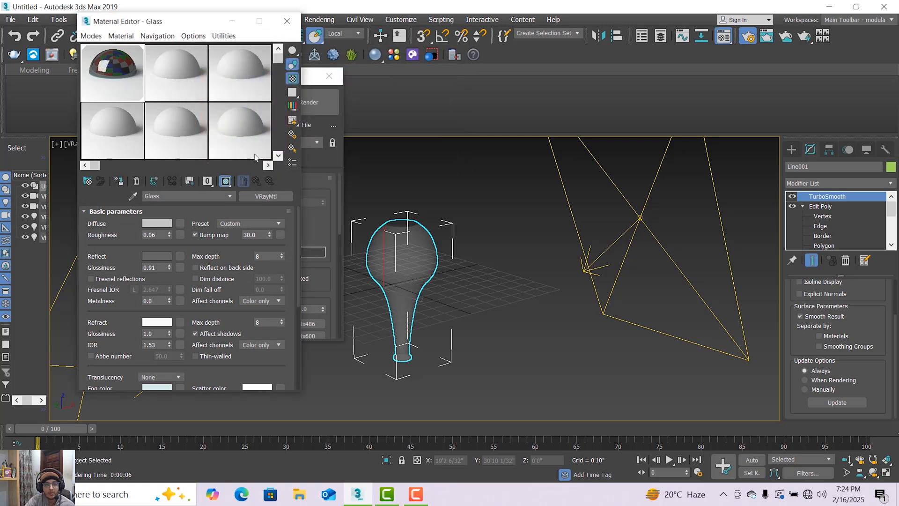
# Step: Render the camera view with the lighter glass, examine the vessel's body and base up close, and cancel the render
pyautogui.click(318, 102)
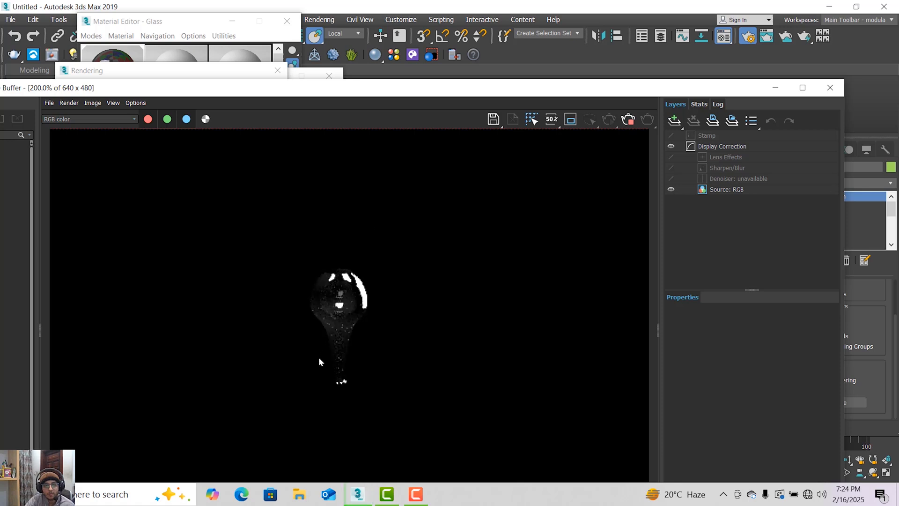
pyautogui.scroll(1, 330, 358)
pyautogui.scroll(1, 345, 358)
pyautogui.scroll(-1, 344, 359)
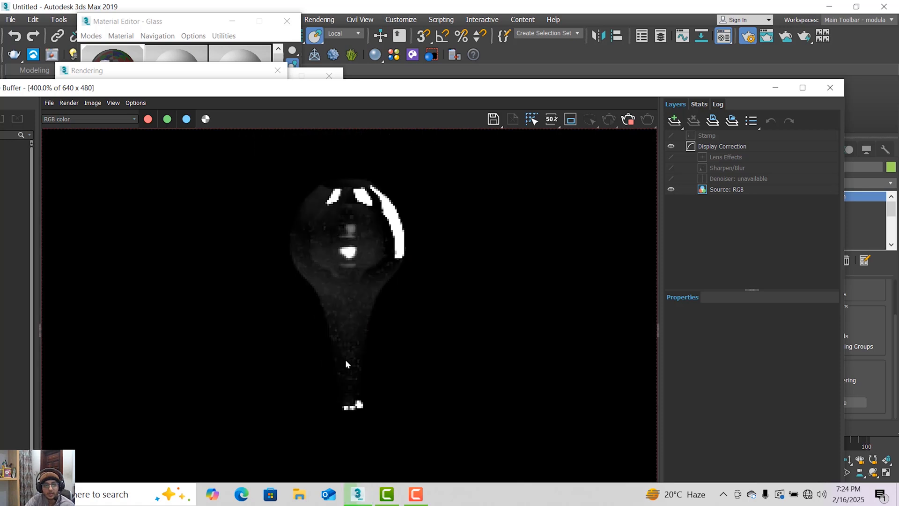
pyautogui.scroll(-1, 362, 379)
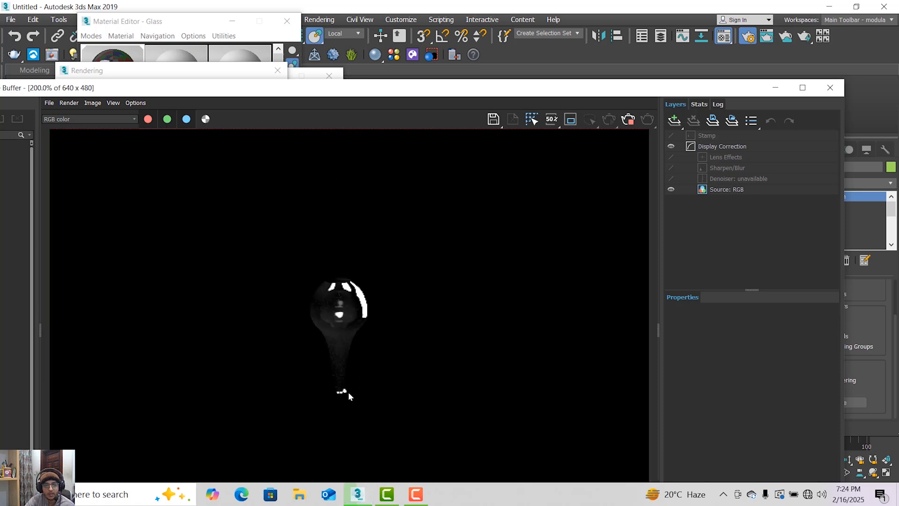
pyautogui.scroll(-1, 347, 391)
pyautogui.scroll(1, 347, 375)
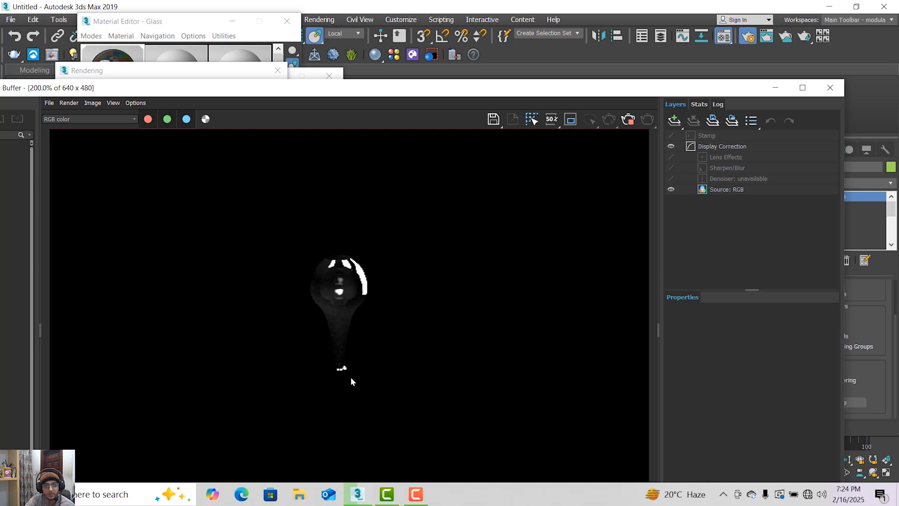
pyautogui.scroll(1, 351, 382)
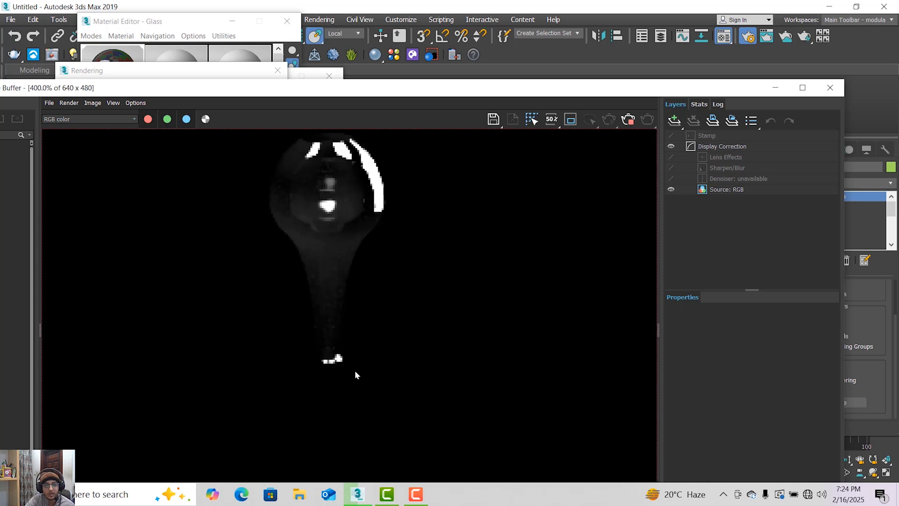
pyautogui.scroll(-1, 355, 375)
pyautogui.scroll(-1, 494, 339)
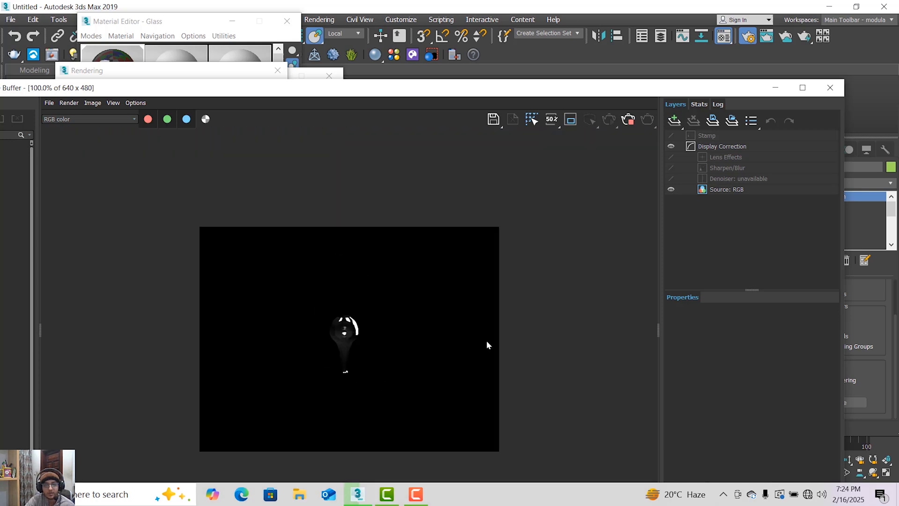
pyautogui.scroll(1, 341, 370)
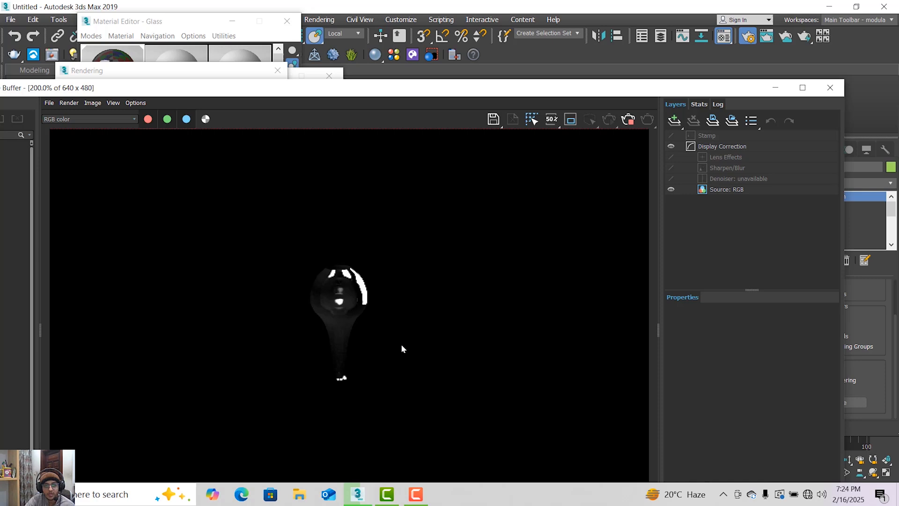
pyautogui.click(830, 87)
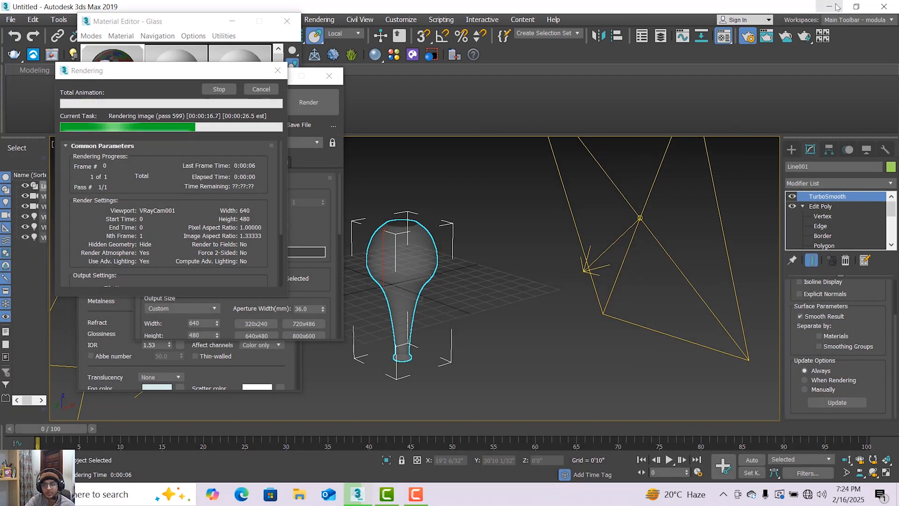
pyautogui.click(261, 89)
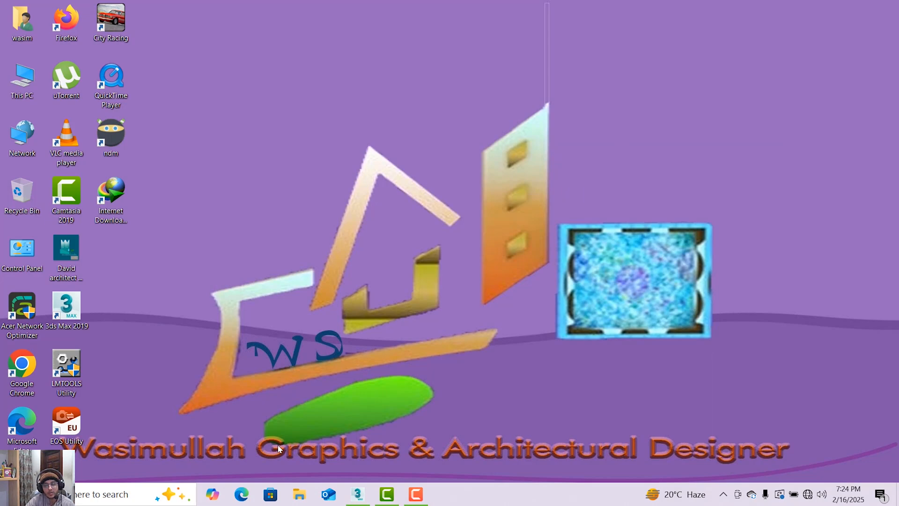
pyautogui.click(412, 495)
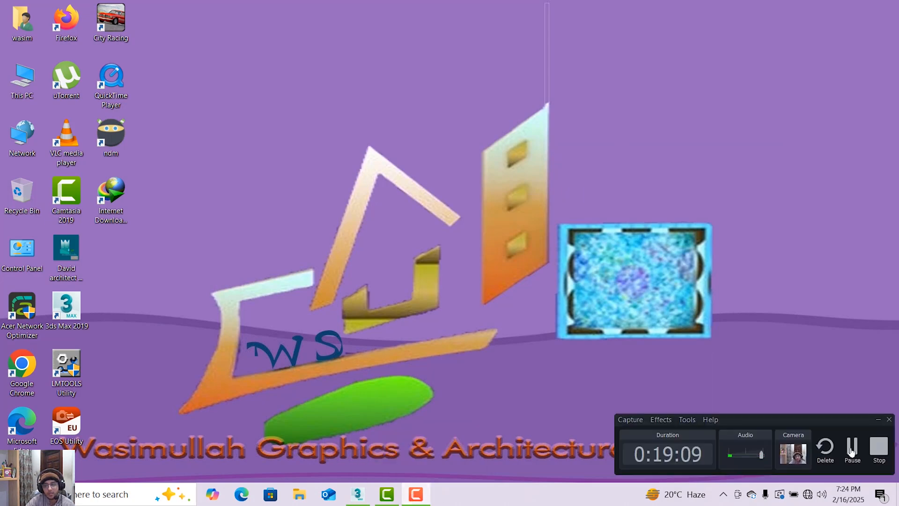